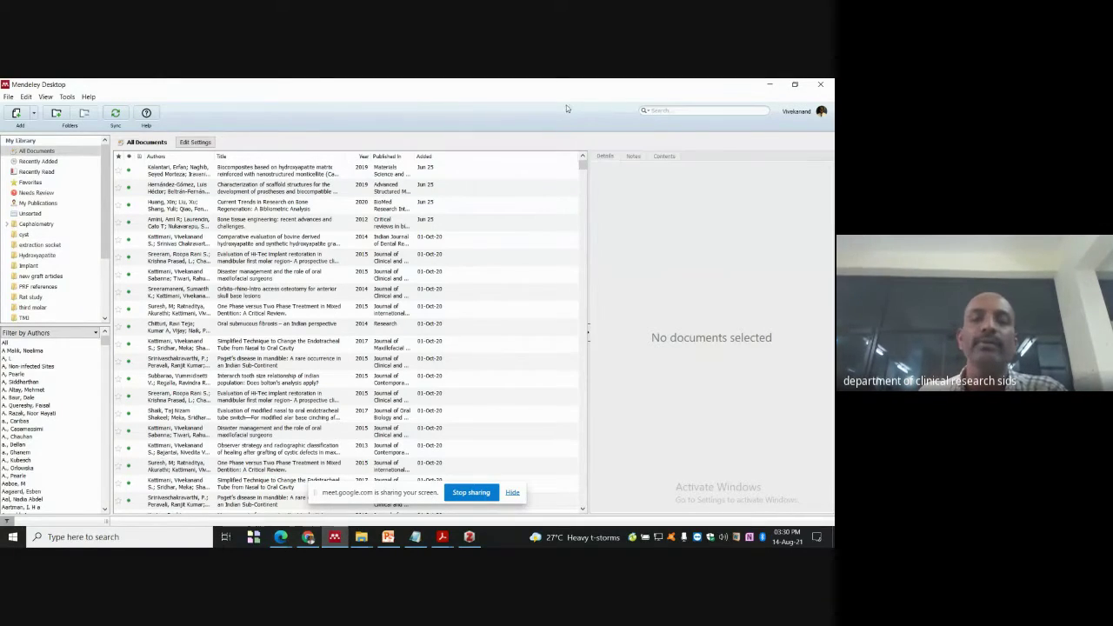
Switch from Mendeley Desktop to the Chrome browser from the taskbar.
{"action": "left_click", "coordinate": [308, 536]}
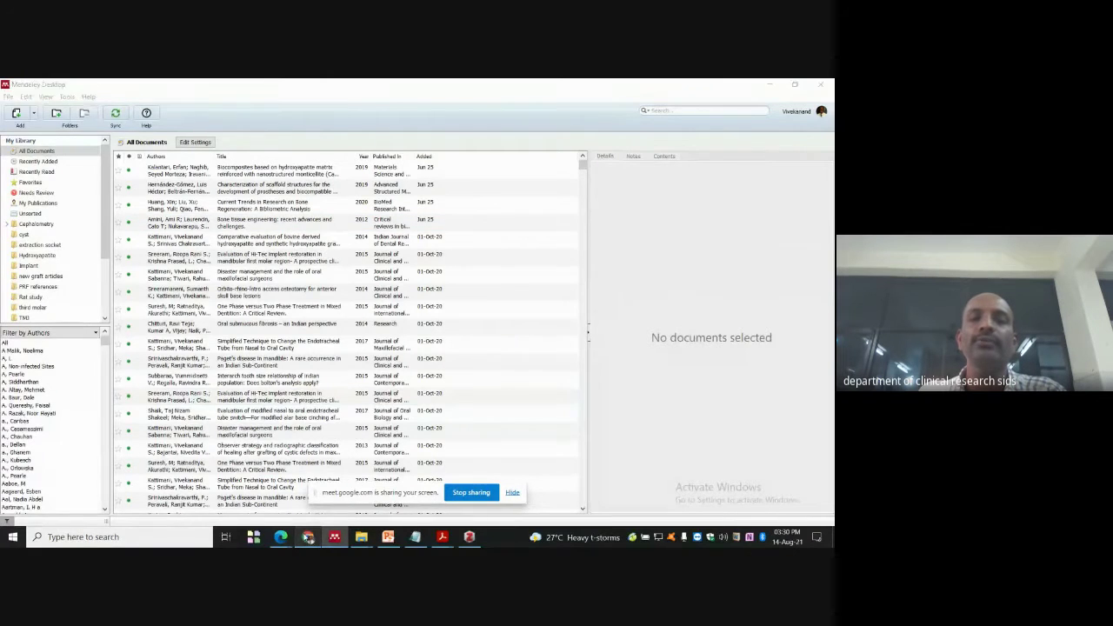
Search Google for Mendeley in a new tab and open the Download Mendeley Desktop page.
{"action": "left_click", "coordinate": [277, 87]}
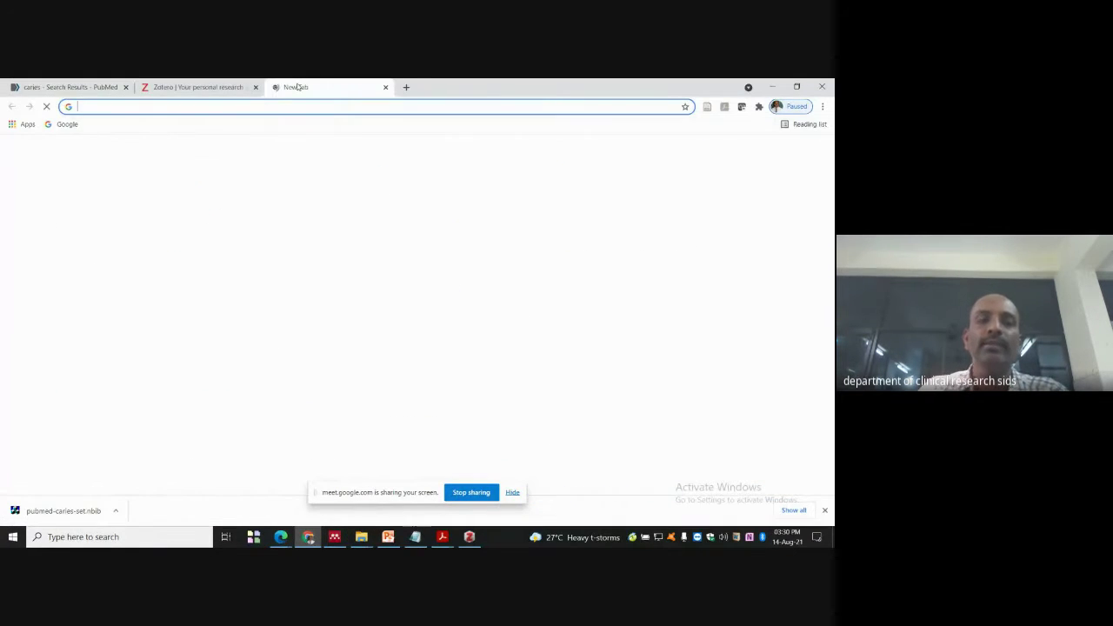
{"action": "type", "text": "mande"}
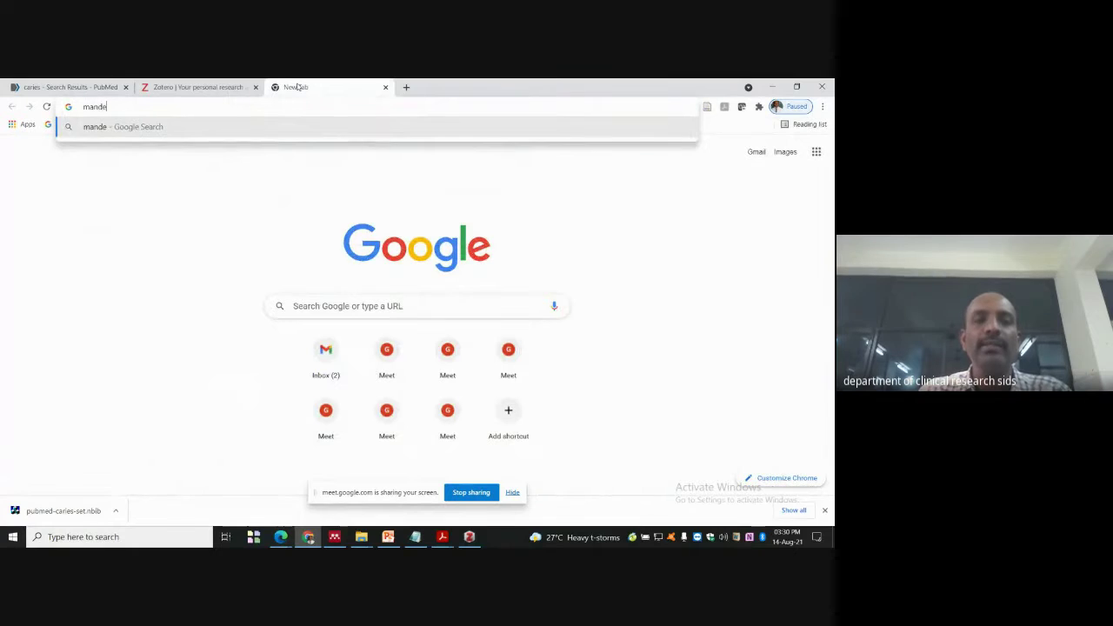
{"action": "type", "text": "ly"}
{"action": "key", "text": "Return"}
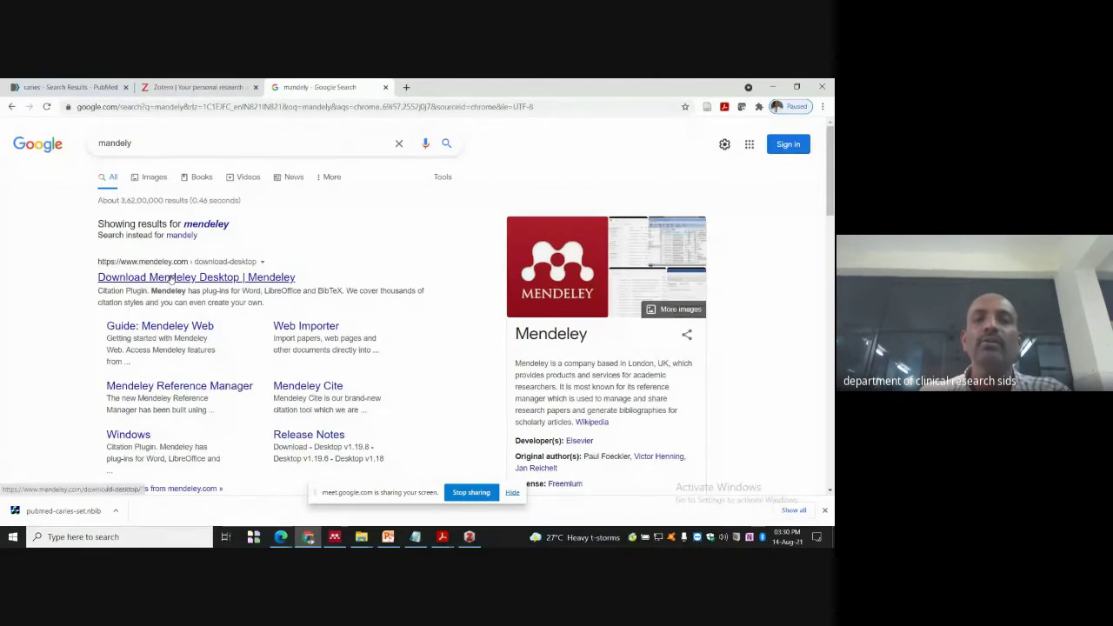
{"action": "left_click", "coordinate": [172, 277]}
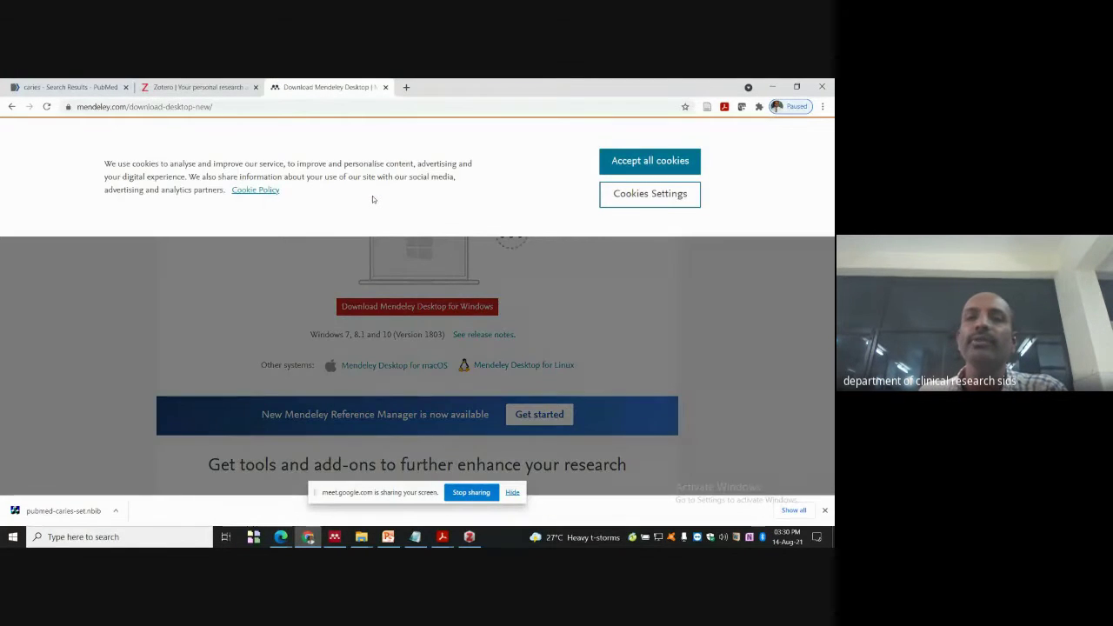
Accept the cookie notice and scroll to the Web Importer and Citation Plugin add-ons.
{"action": "left_click", "coordinate": [651, 157]}
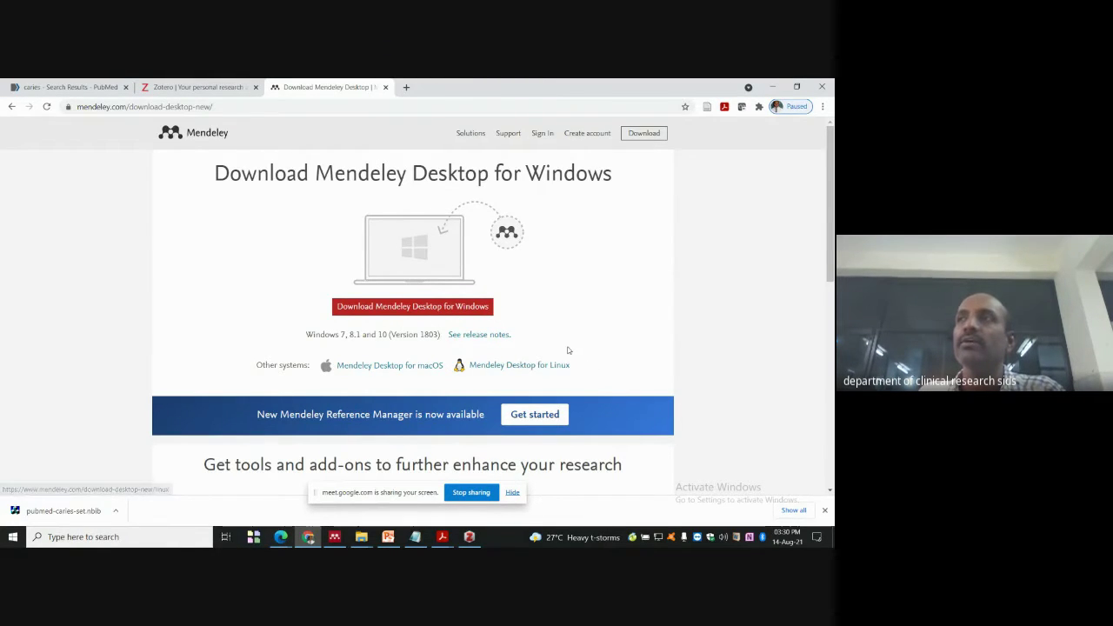
{"action": "scroll", "coordinate": [557, 298], "scroll_direction": "down", "scroll_amount": 3}
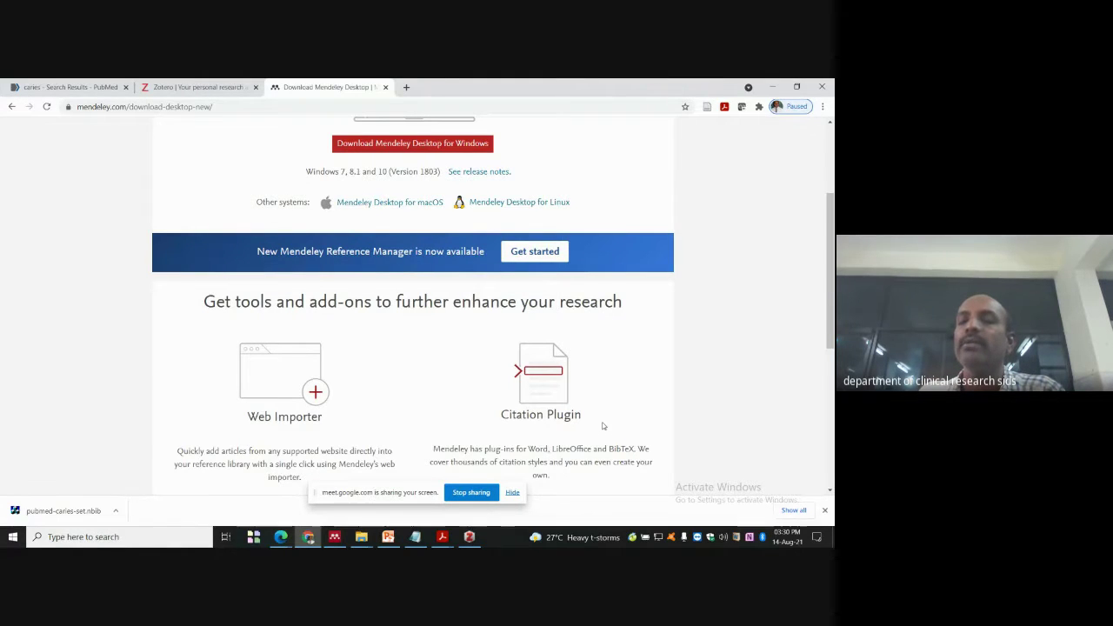
{"action": "scroll", "coordinate": [619, 358], "scroll_direction": "down", "scroll_amount": 1}
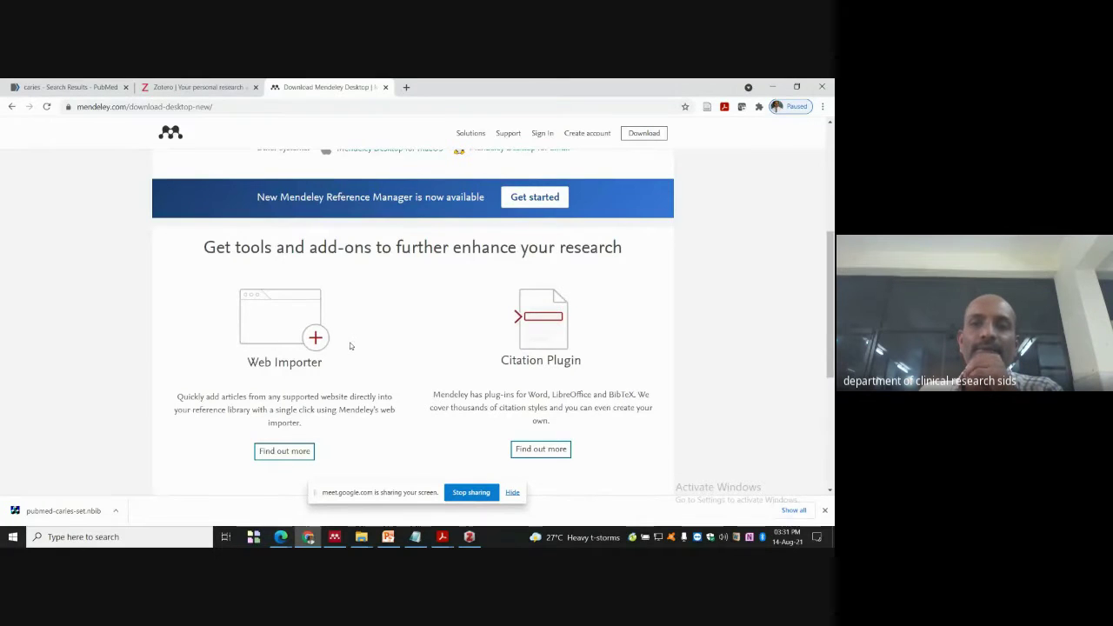
{"action": "scroll", "coordinate": [348, 338], "scroll_direction": "down", "scroll_amount": 2}
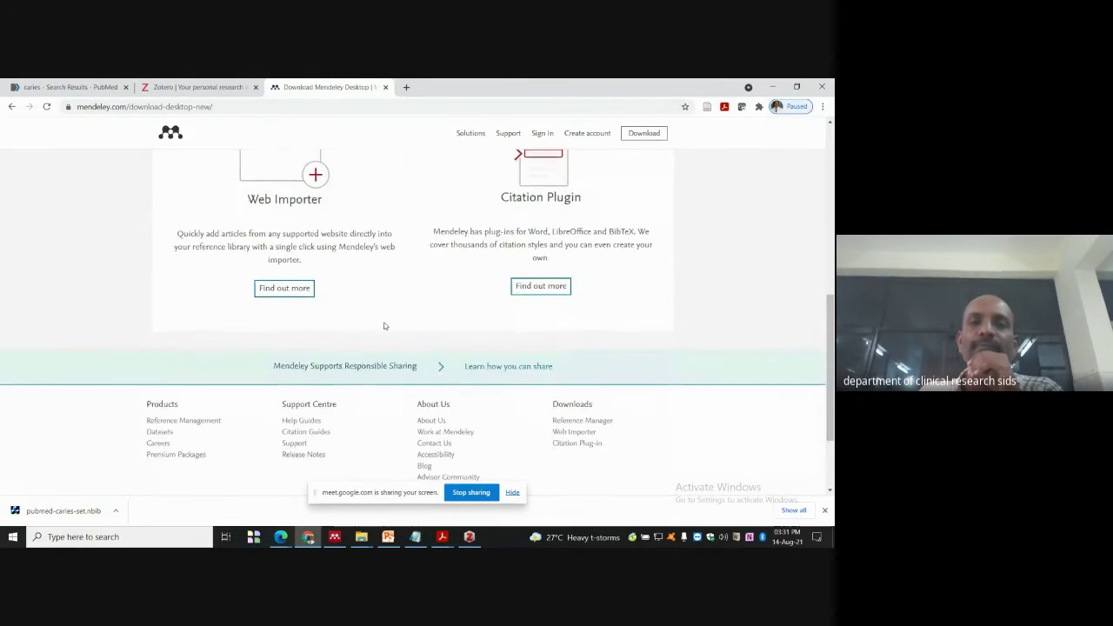
{"action": "scroll", "coordinate": [383, 323], "scroll_direction": "up", "scroll_amount": 4}
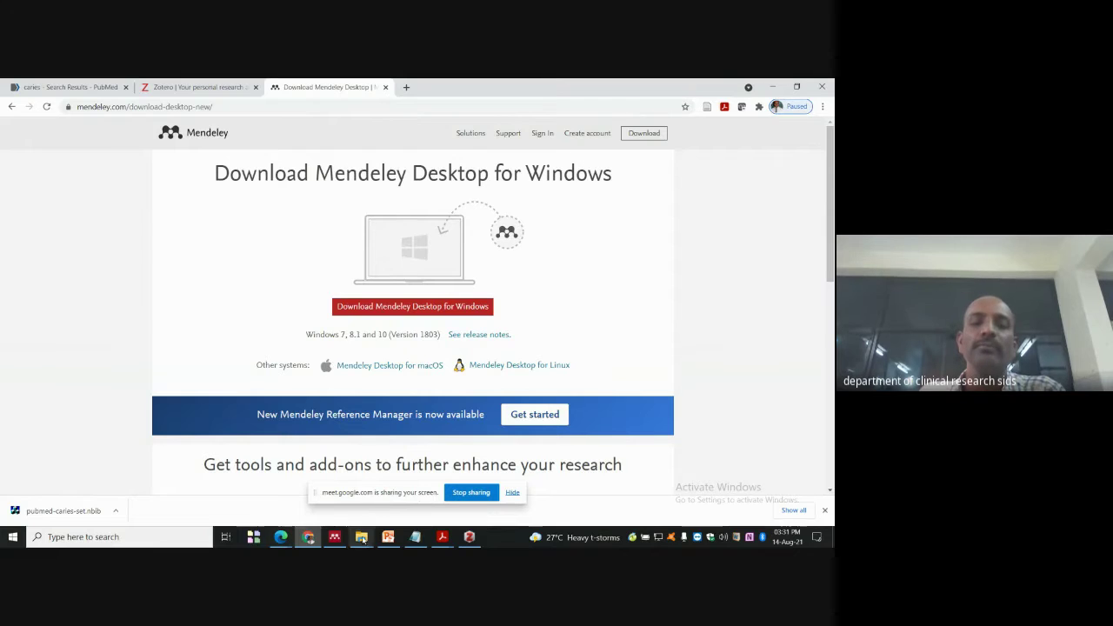
Switch between the browser windows to bring Microsoft Edge to the front.
{"action": "left_click", "coordinate": [291, 538]}
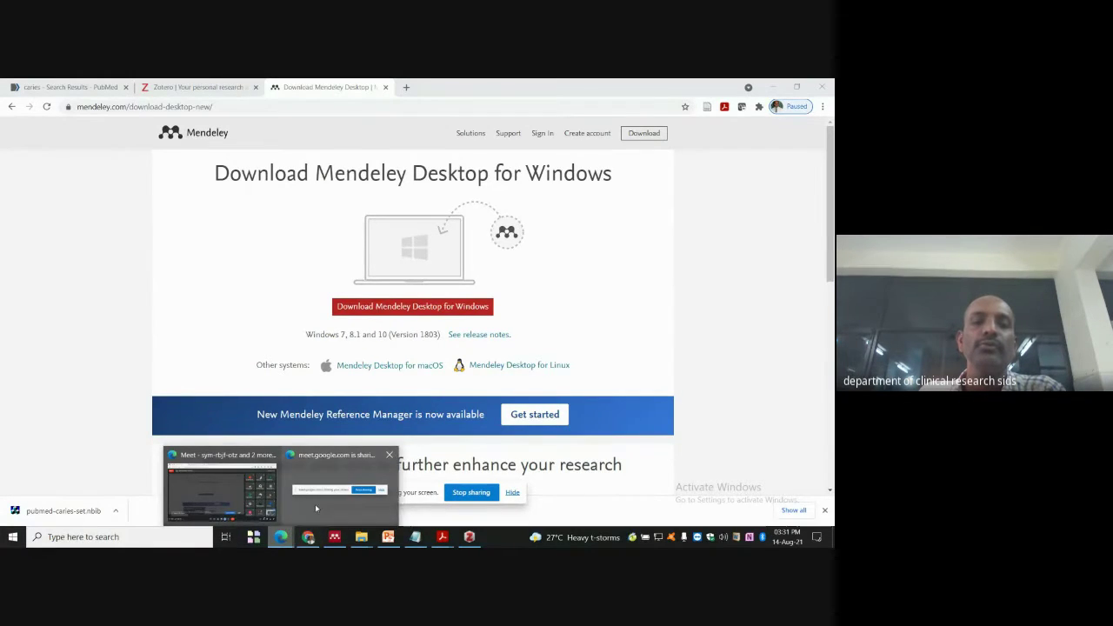
{"action": "left_click", "coordinate": [310, 538]}
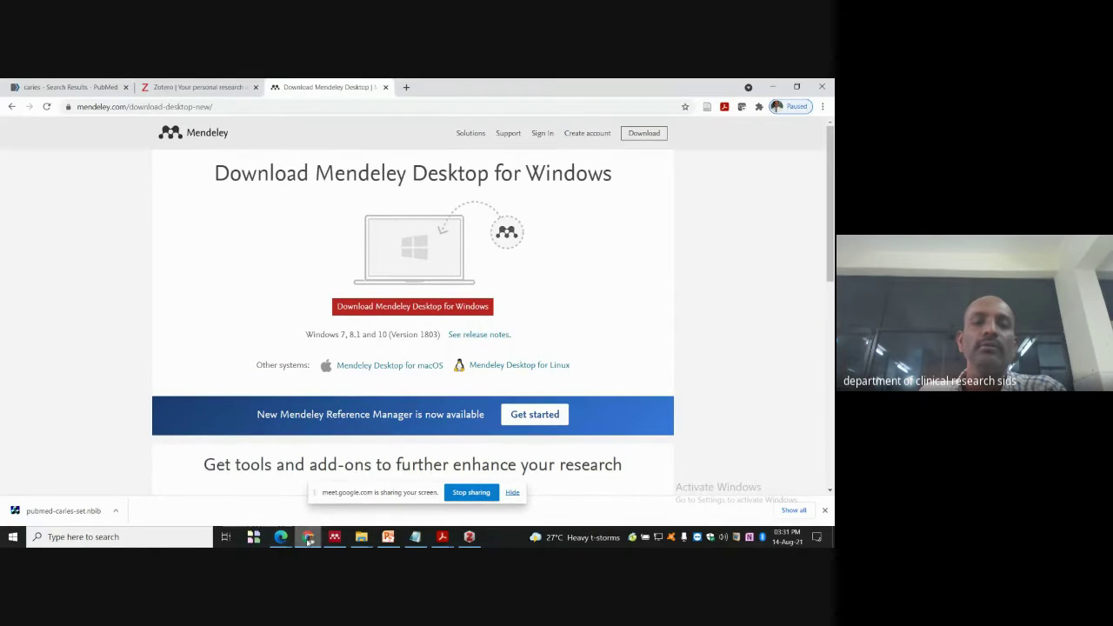
{"action": "mouse_move", "coordinate": [281, 535]}
{"action": "left_click", "coordinate": [237, 496]}
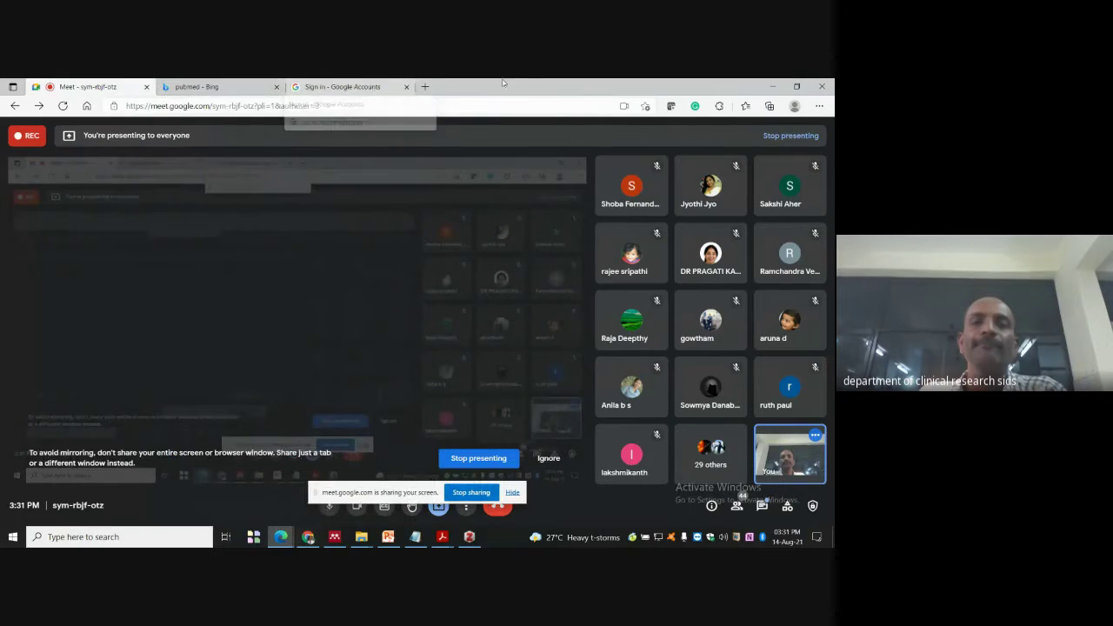
Open a new Edge tab, look over the installed extensions, then close the tab.
{"action": "left_click", "coordinate": [426, 87]}
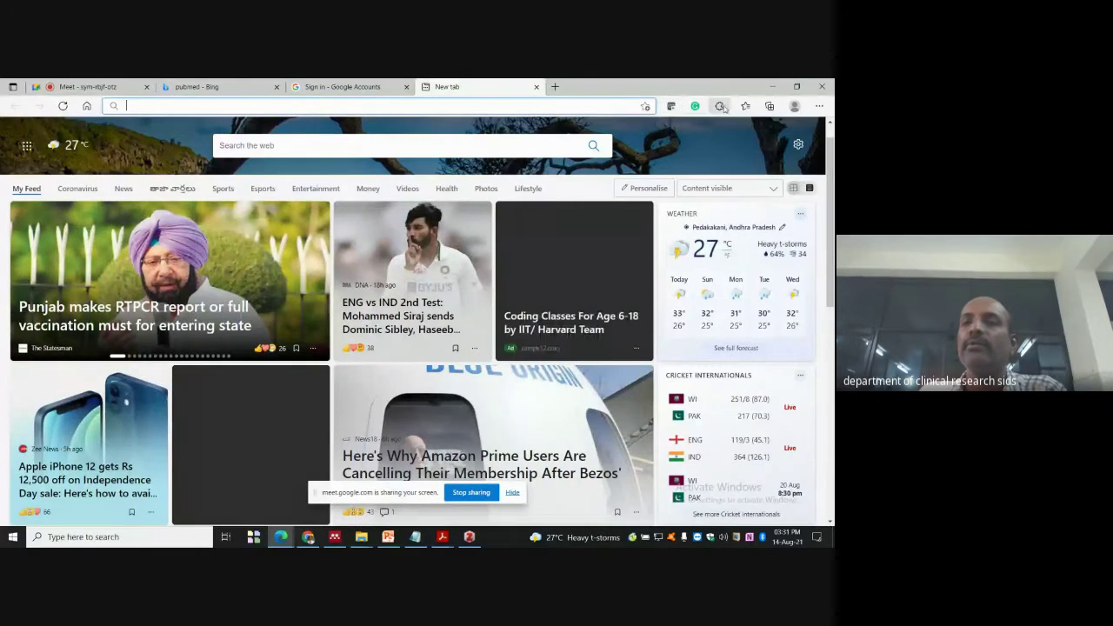
{"action": "left_click", "coordinate": [720, 106]}
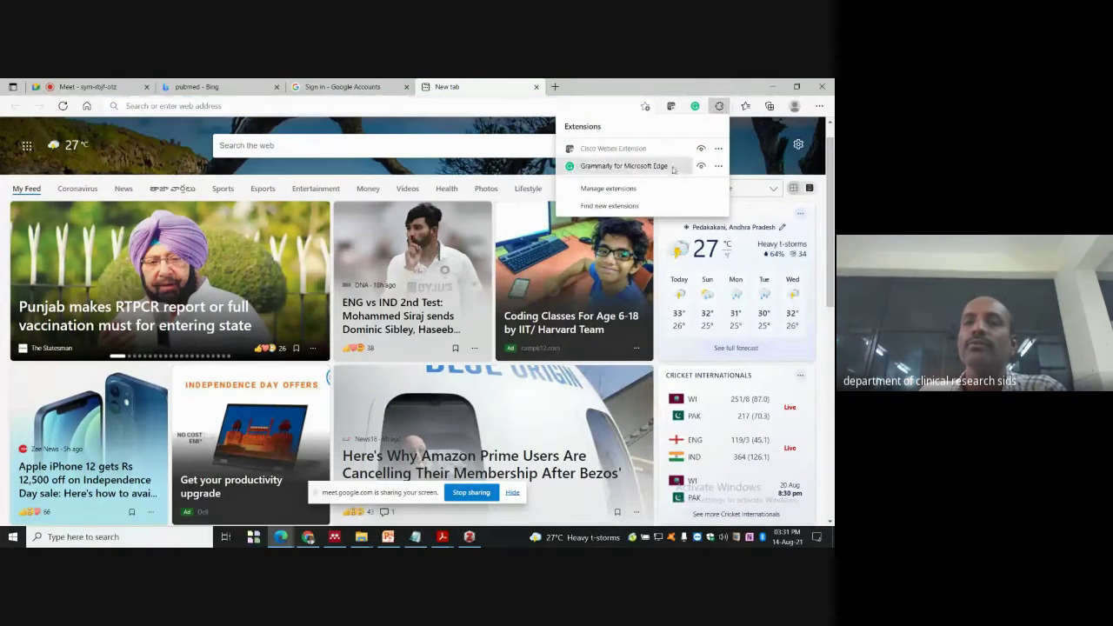
{"action": "left_click", "coordinate": [602, 82]}
{"action": "key", "text": "ctrl+w"}
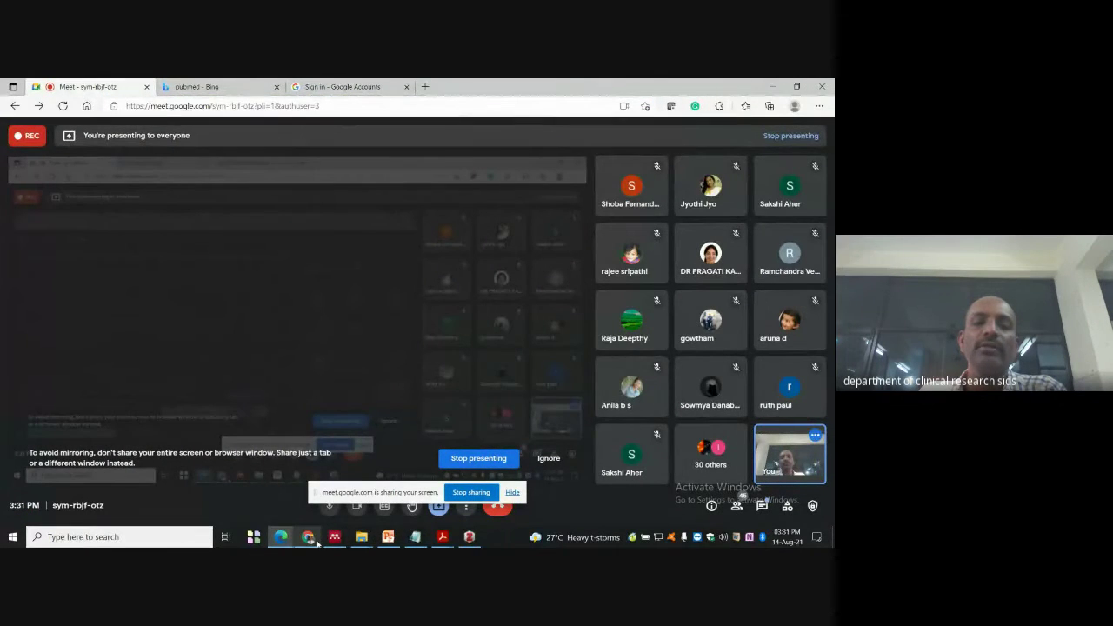
Minimise the browsers so the Mendeley Desktop library is back in view.
{"action": "mouse_move", "coordinate": [334, 537]}
{"action": "left_click", "coordinate": [773, 87]}
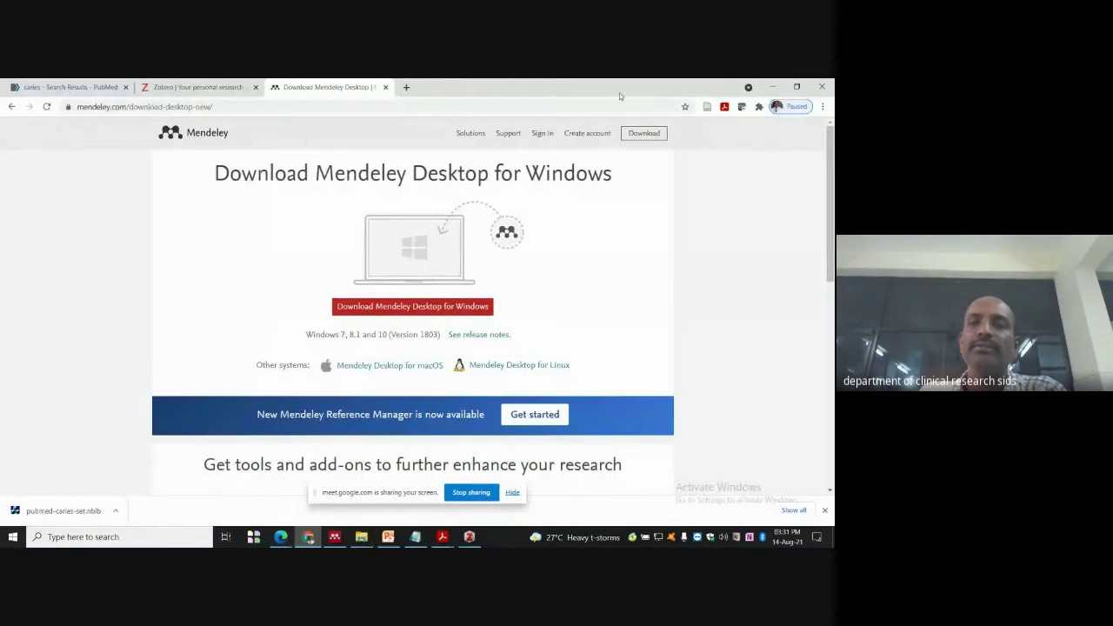
{"action": "left_click", "coordinate": [772, 87]}
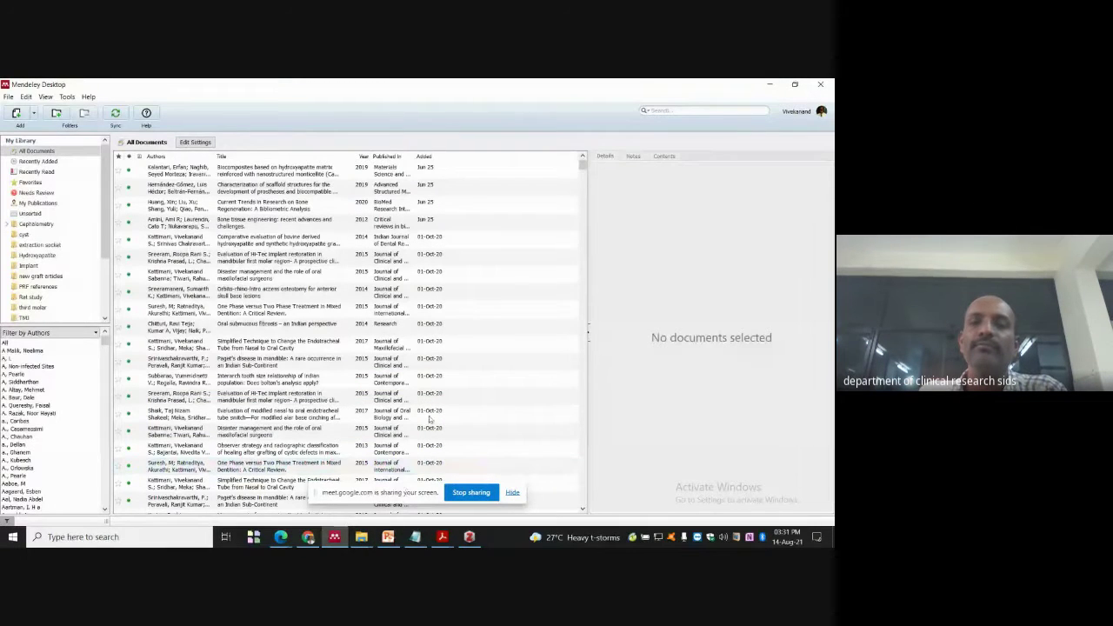
Restore the Mendeley window, scroll the folder pane, and show the File menu's Synchronize Library option.
{"action": "left_click", "coordinate": [770, 84]}
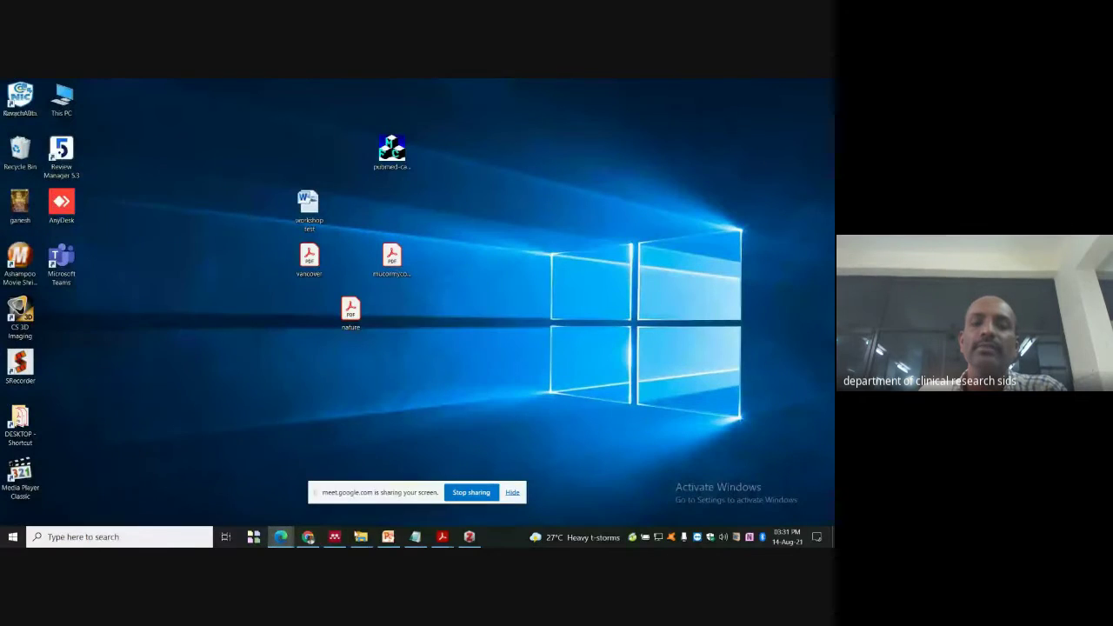
{"action": "left_click", "coordinate": [334, 536]}
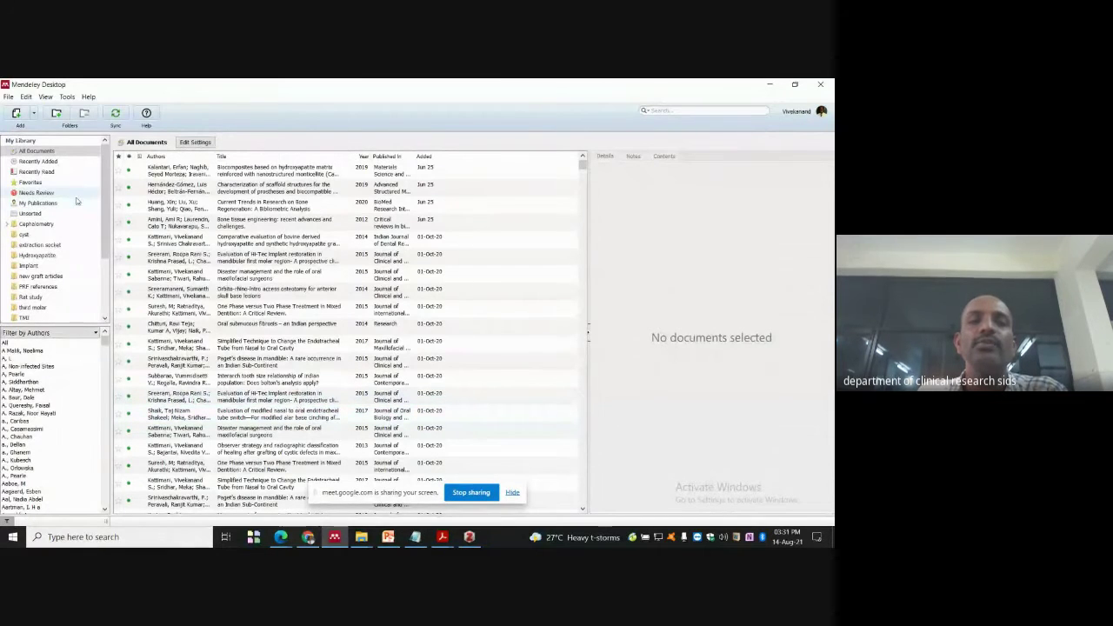
{"action": "scroll", "coordinate": [79, 213], "scroll_direction": "down", "scroll_amount": 2}
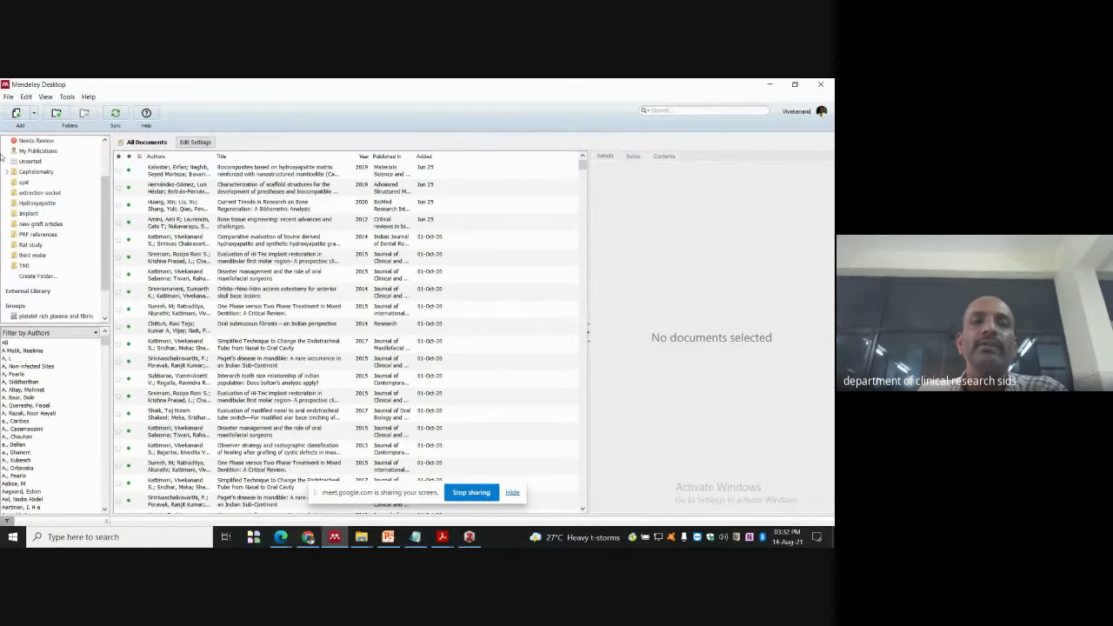
{"action": "left_click", "coordinate": [8, 96]}
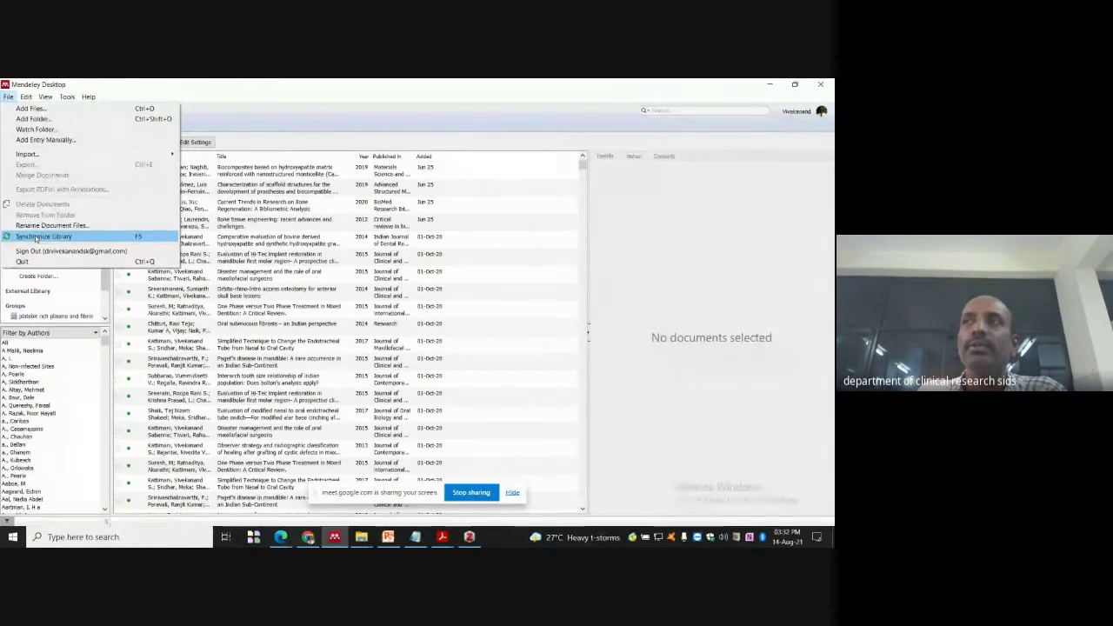
Show the library as citations in the International Journal of Oral and Maxillofacial Surgery style.
{"action": "mouse_move", "coordinate": [26, 97]}
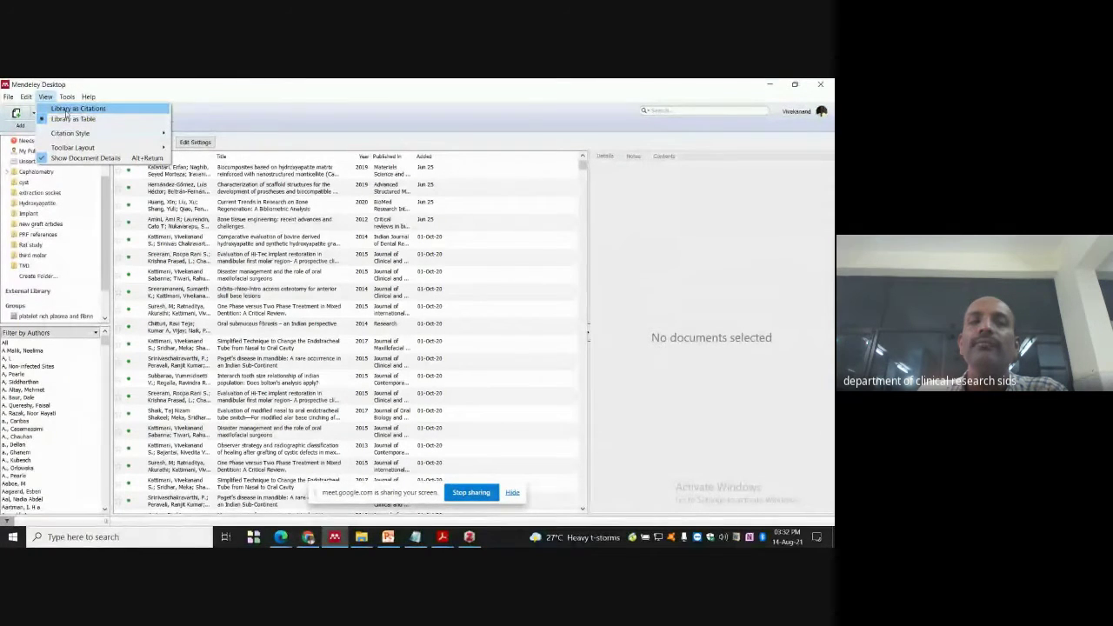
{"action": "left_click", "coordinate": [65, 110]}
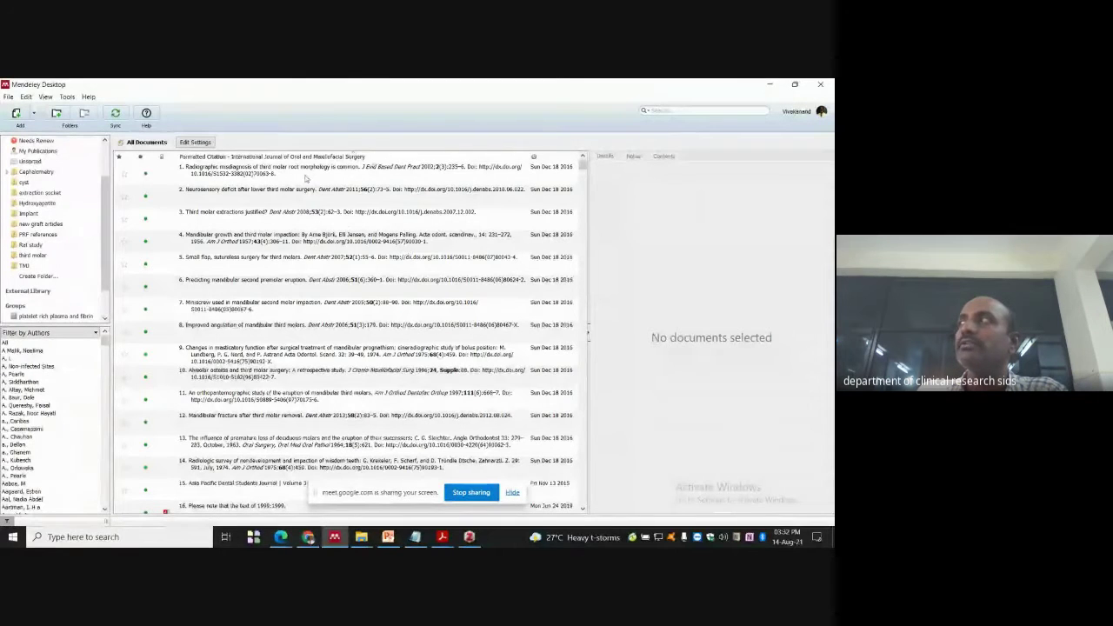
Change the View menu's citation style to American Psychological Association 6th edition.
{"action": "left_click", "coordinate": [44, 97]}
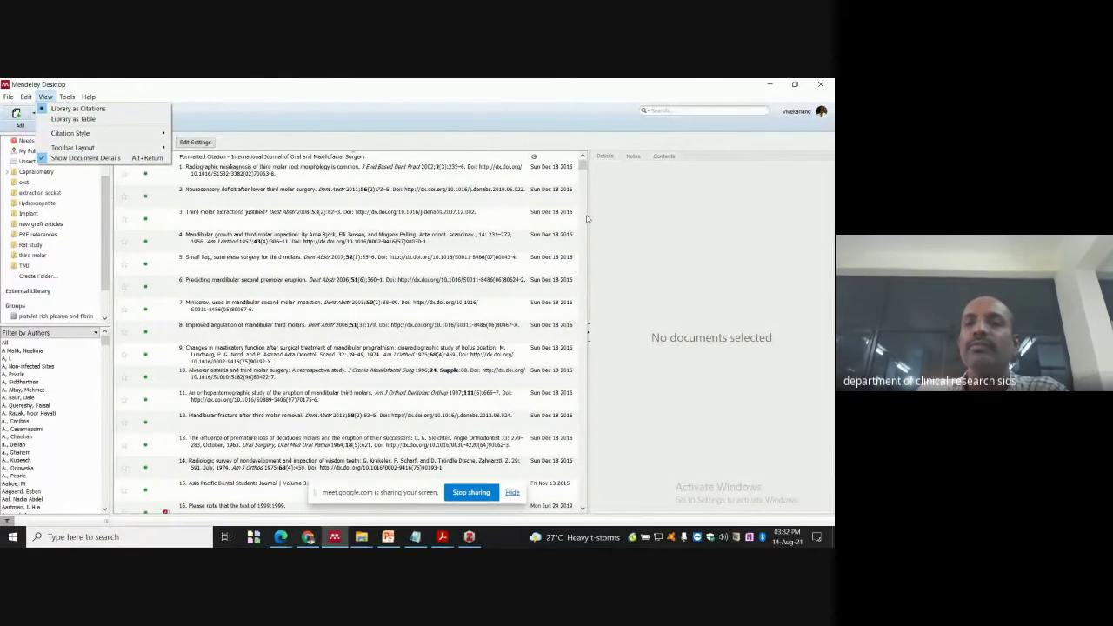
{"action": "scroll", "coordinate": [587, 214], "scroll_direction": "down", "scroll_amount": 2}
{"action": "scroll", "coordinate": [587, 214], "scroll_direction": "up", "scroll_amount": 2}
{"action": "left_click_drag", "start_coordinate": [587, 214], "coordinate": [720, 230]}
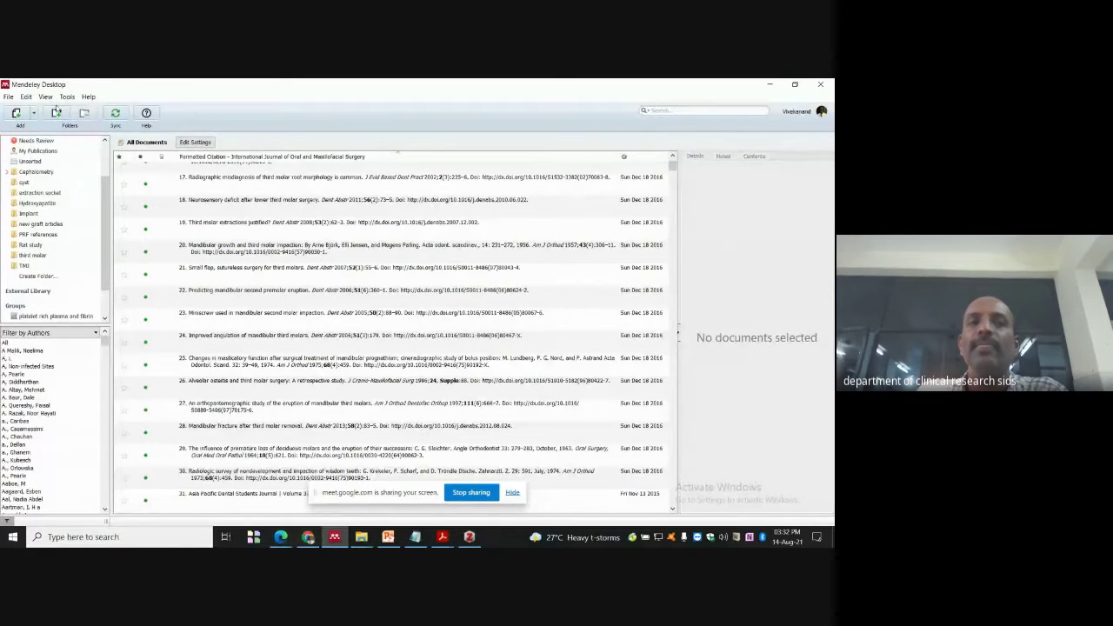
{"action": "left_click", "coordinate": [46, 99]}
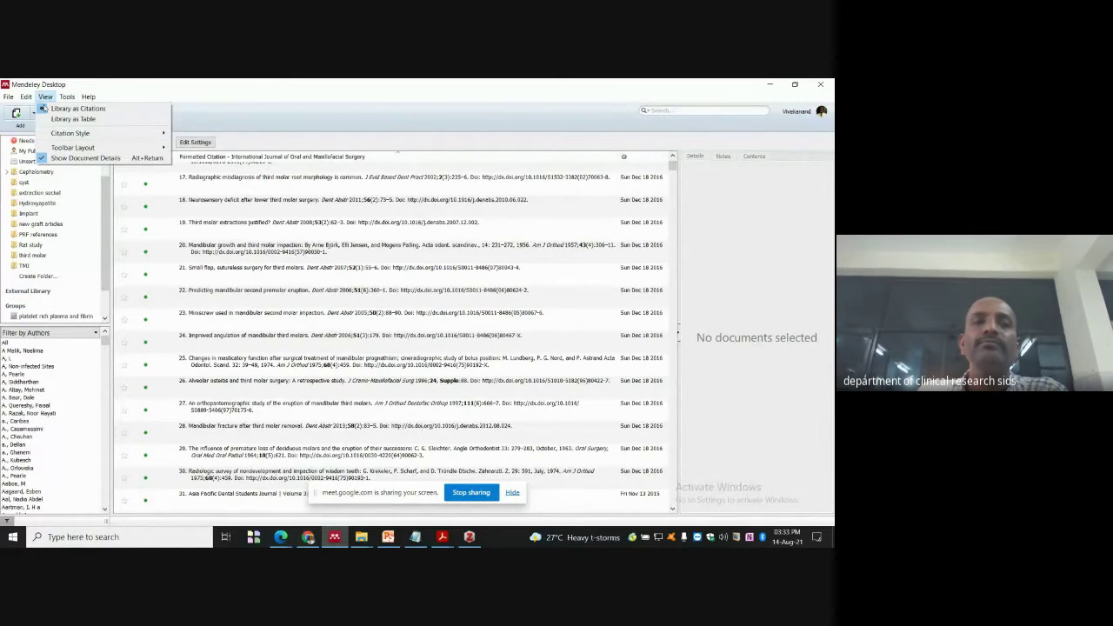
{"action": "mouse_move", "coordinate": [63, 135]}
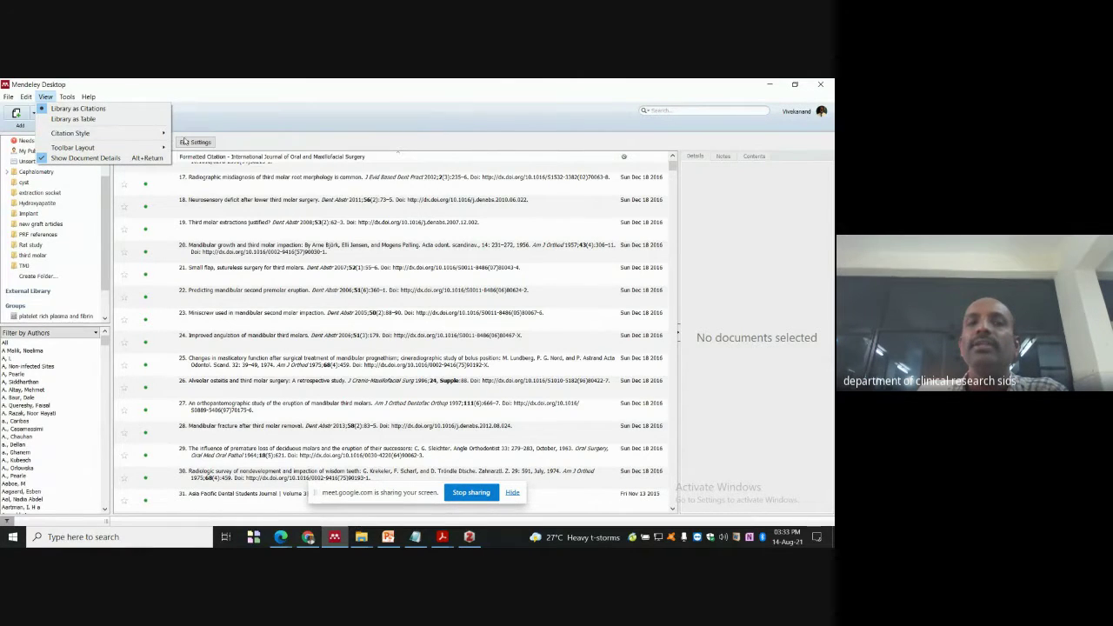
{"action": "mouse_move", "coordinate": [154, 137]}
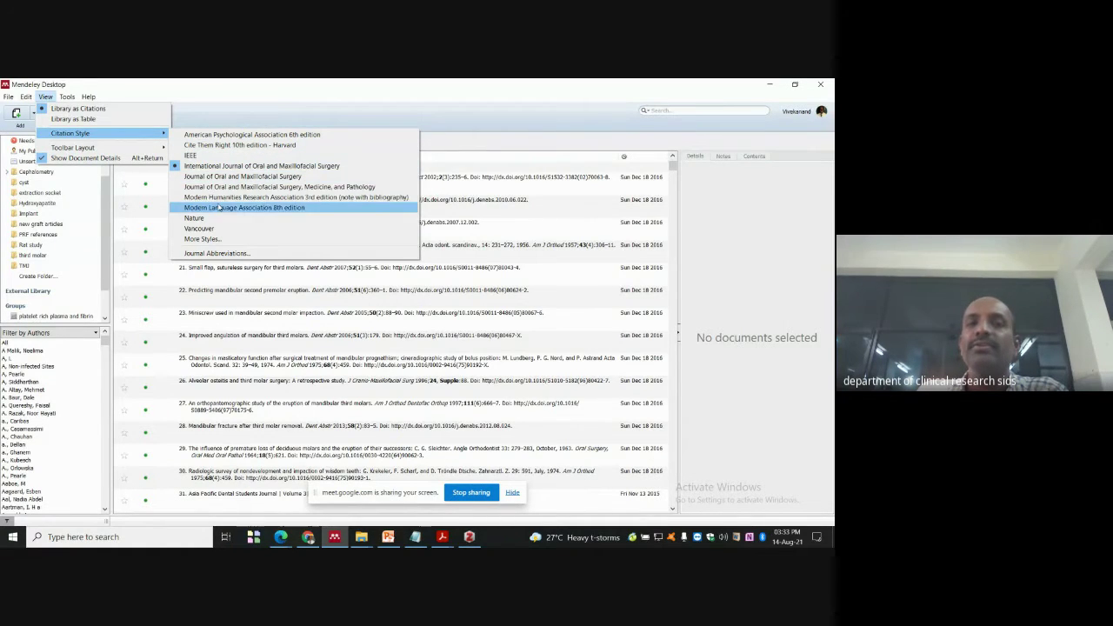
{"action": "left_click", "coordinate": [200, 142]}
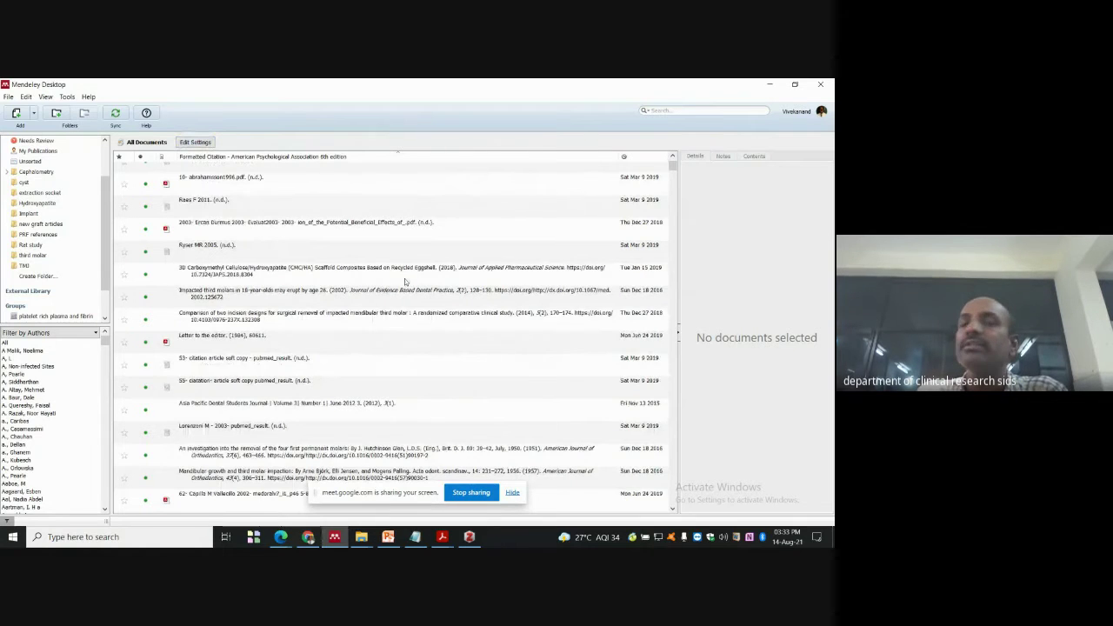
Switch the library display back to Library as Table.
{"action": "left_click", "coordinate": [44, 97]}
{"action": "mouse_move", "coordinate": [58, 152]}
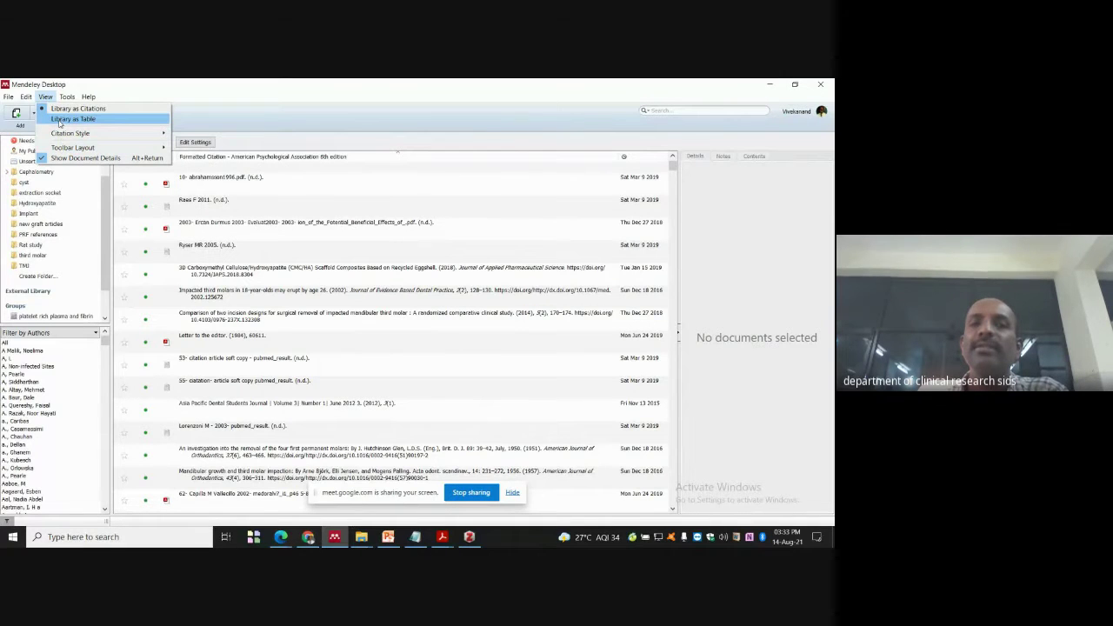
{"action": "left_click", "coordinate": [59, 120]}
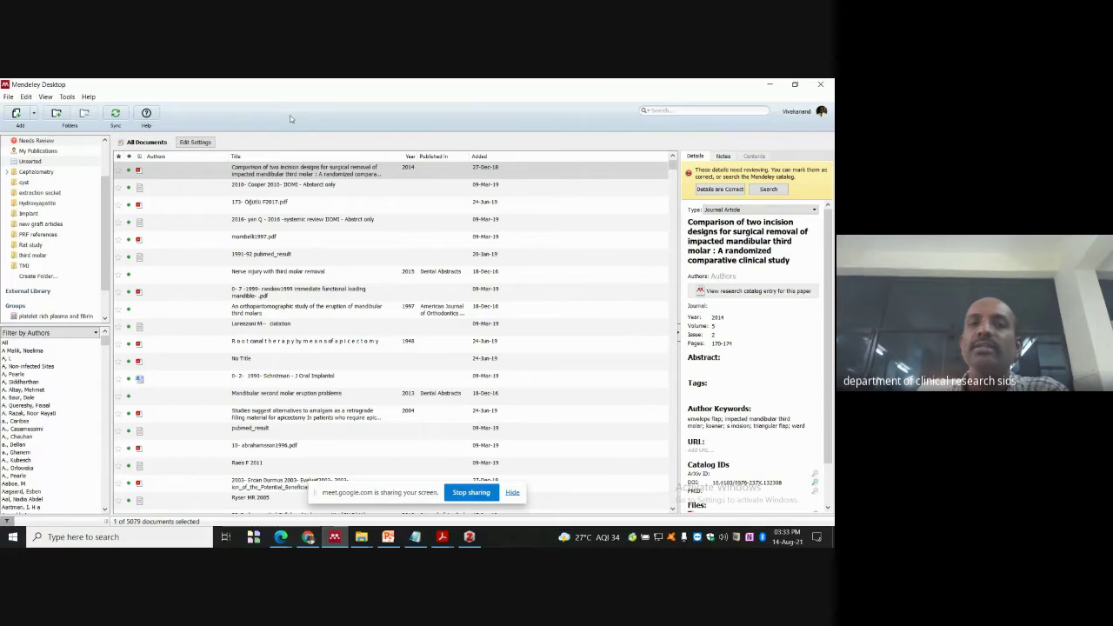
{"action": "left_click", "coordinate": [45, 96]}
{"action": "left_click", "coordinate": [61, 119]}
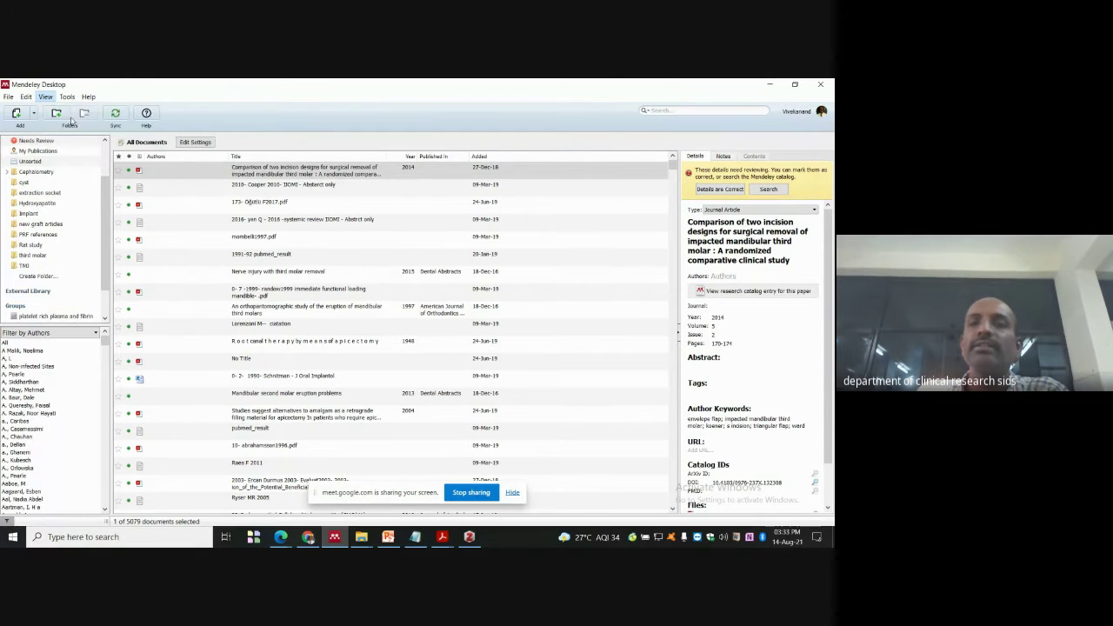
Widen the details pane and inspect the 2016 Yan, 1999 loading and abrahamsson1996 entries.
{"action": "left_click", "coordinate": [289, 219]}
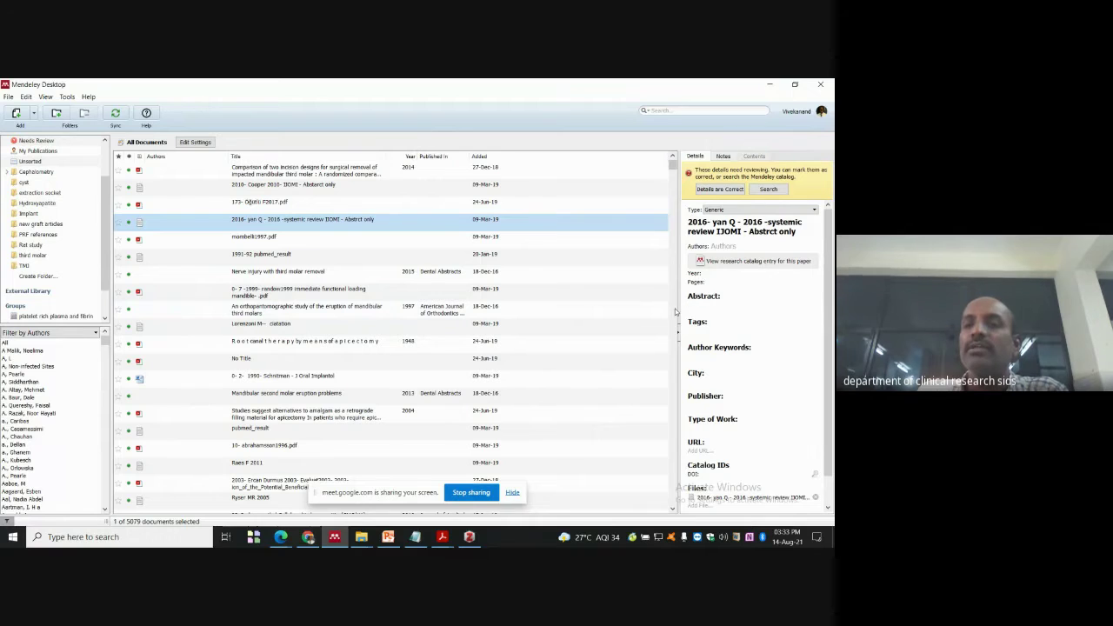
{"action": "left_click_drag", "start_coordinate": [677, 303], "coordinate": [492, 302]}
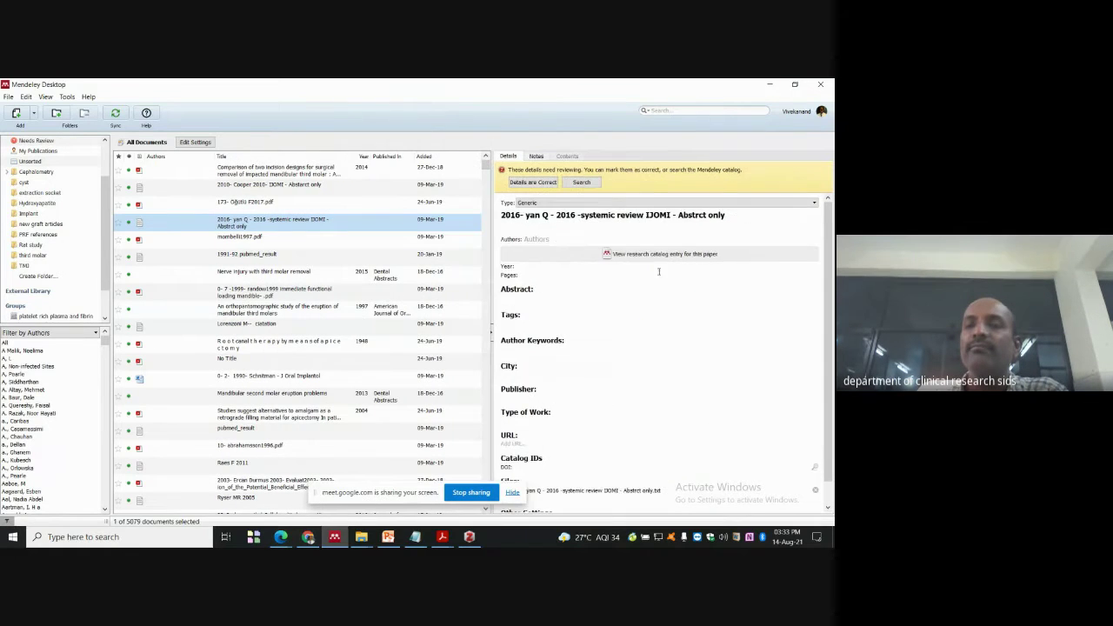
{"action": "left_click", "coordinate": [401, 295]}
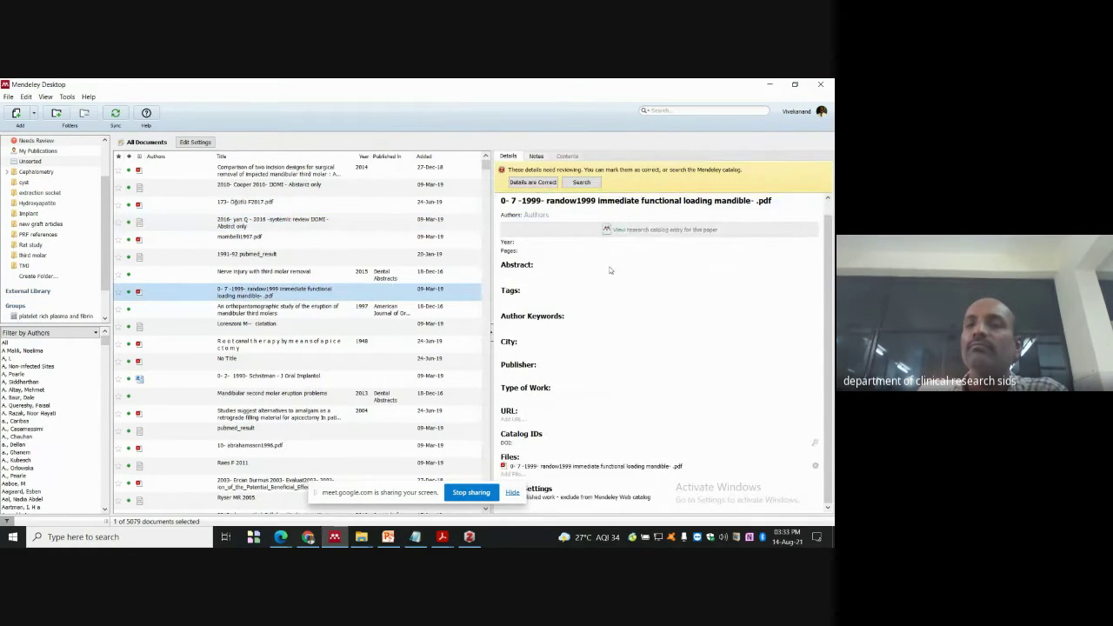
{"action": "scroll", "coordinate": [347, 298], "scroll_direction": "down", "scroll_amount": 3}
{"action": "left_click", "coordinate": [297, 299]}
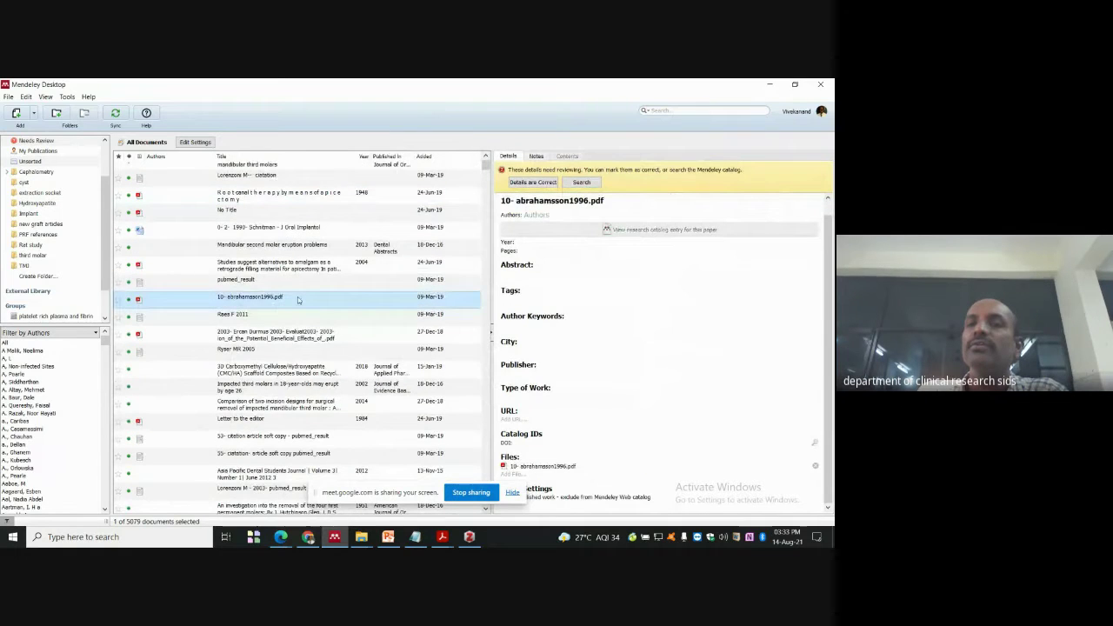
{"action": "left_click", "coordinate": [68, 96]}
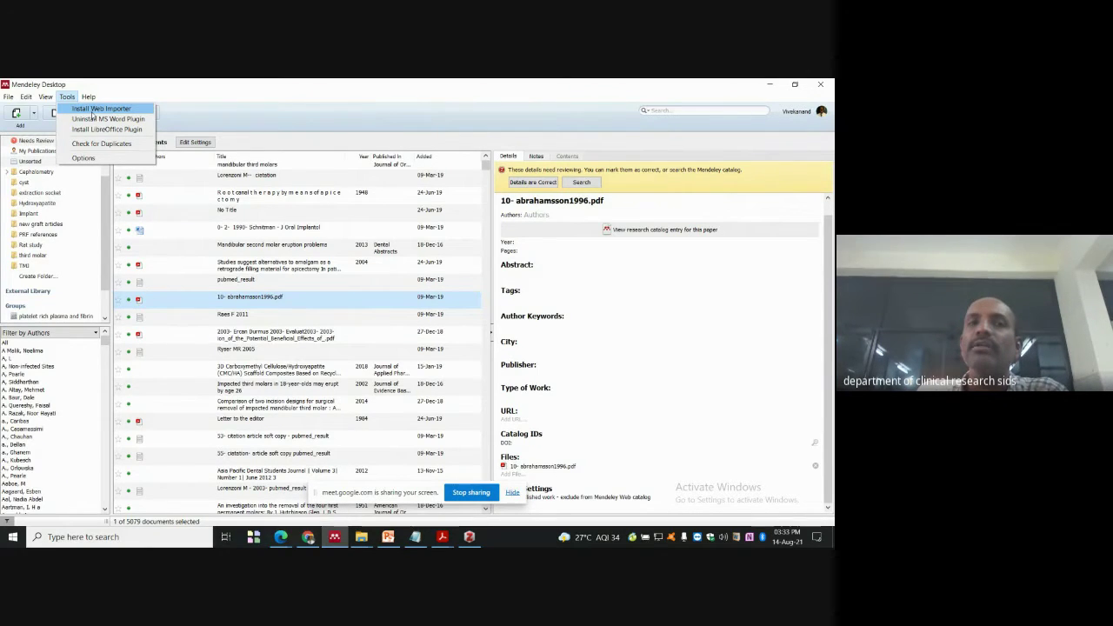
Add the Mendeley Web Importer extension to Microsoft Edge from its add-ons store page.
{"action": "left_click", "coordinate": [92, 112]}
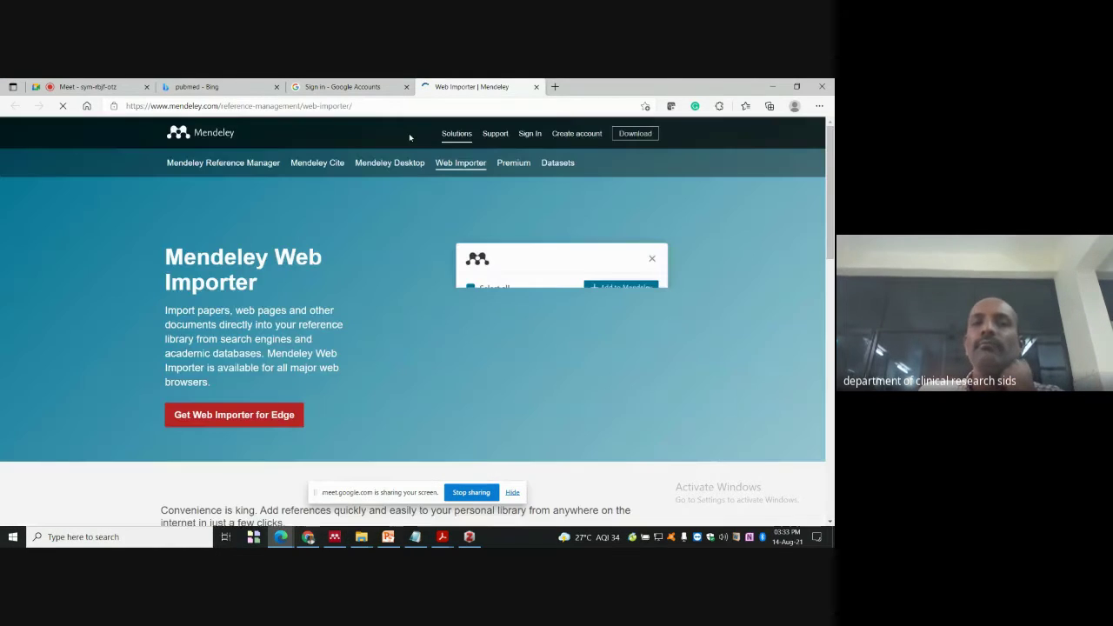
{"action": "left_click", "coordinate": [228, 402]}
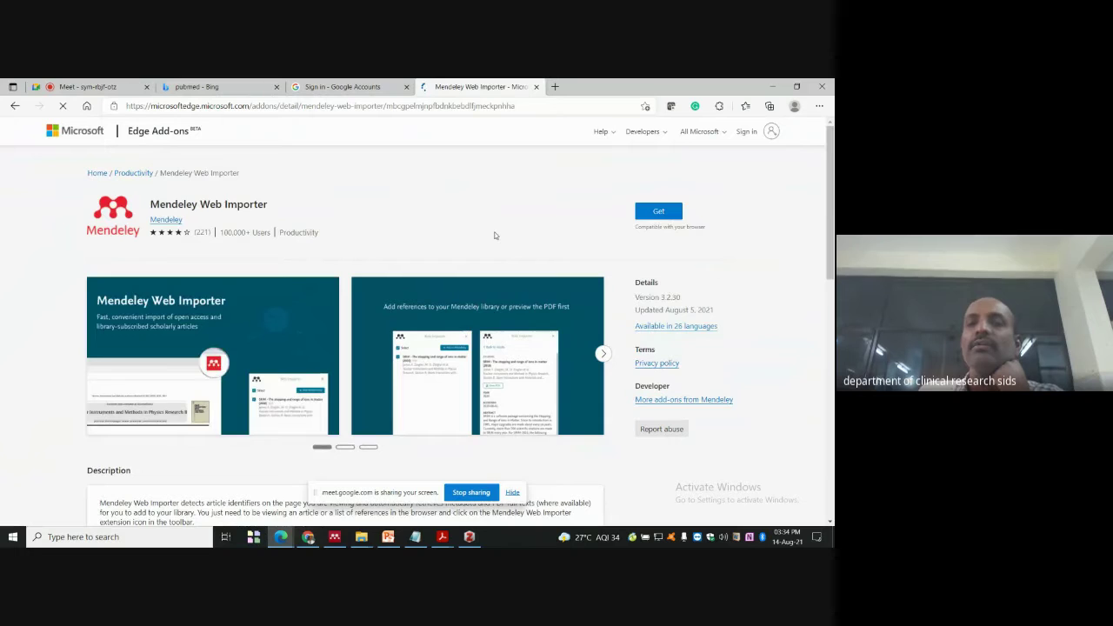
{"action": "scroll", "coordinate": [436, 320], "scroll_direction": "down", "scroll_amount": 5}
{"action": "scroll", "coordinate": [437, 320], "scroll_direction": "up", "scroll_amount": 5}
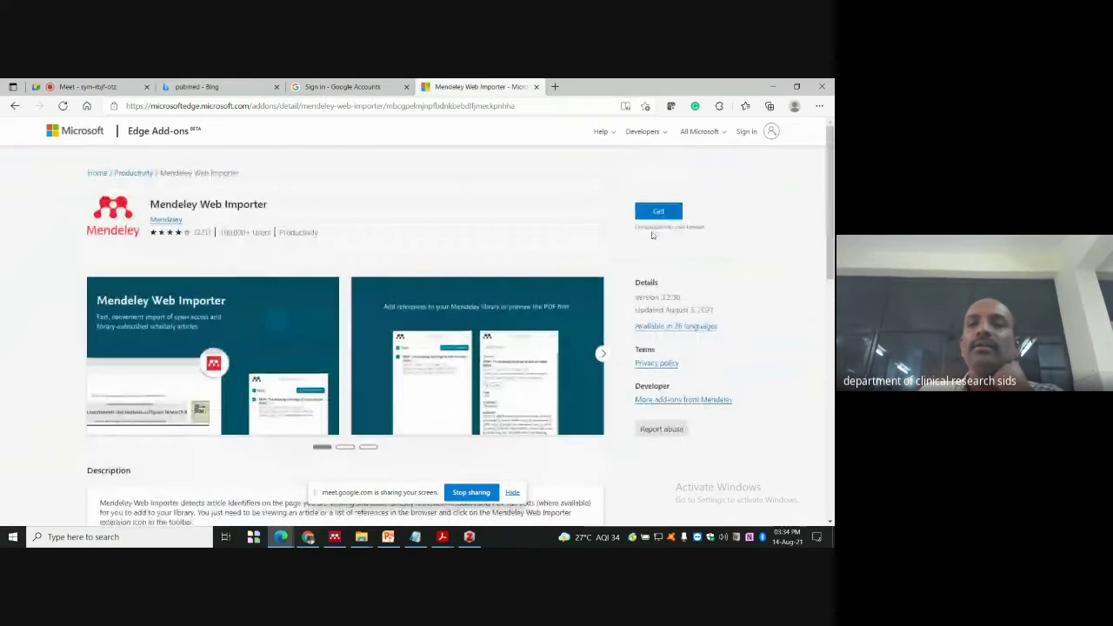
{"action": "left_click", "coordinate": [654, 214]}
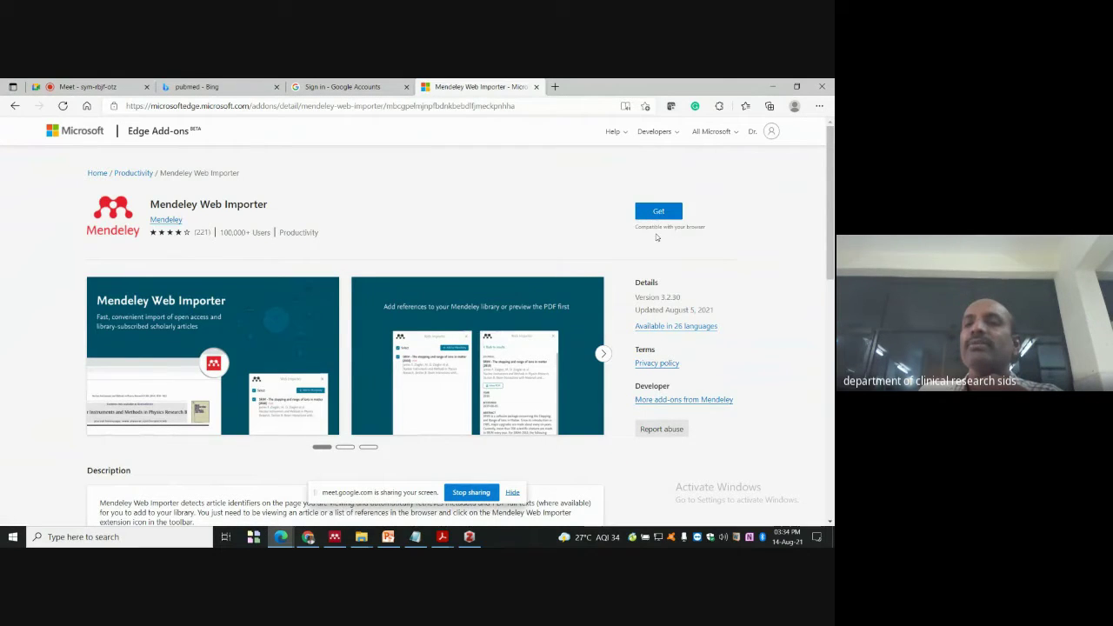
{"action": "left_click", "coordinate": [658, 214]}
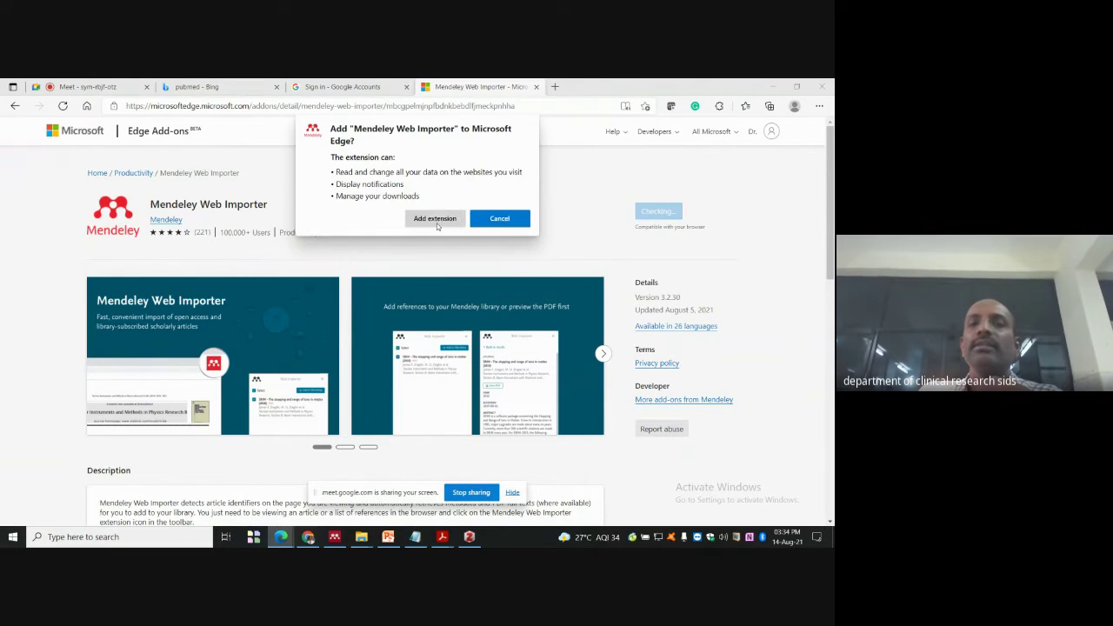
{"action": "left_click", "coordinate": [437, 220]}
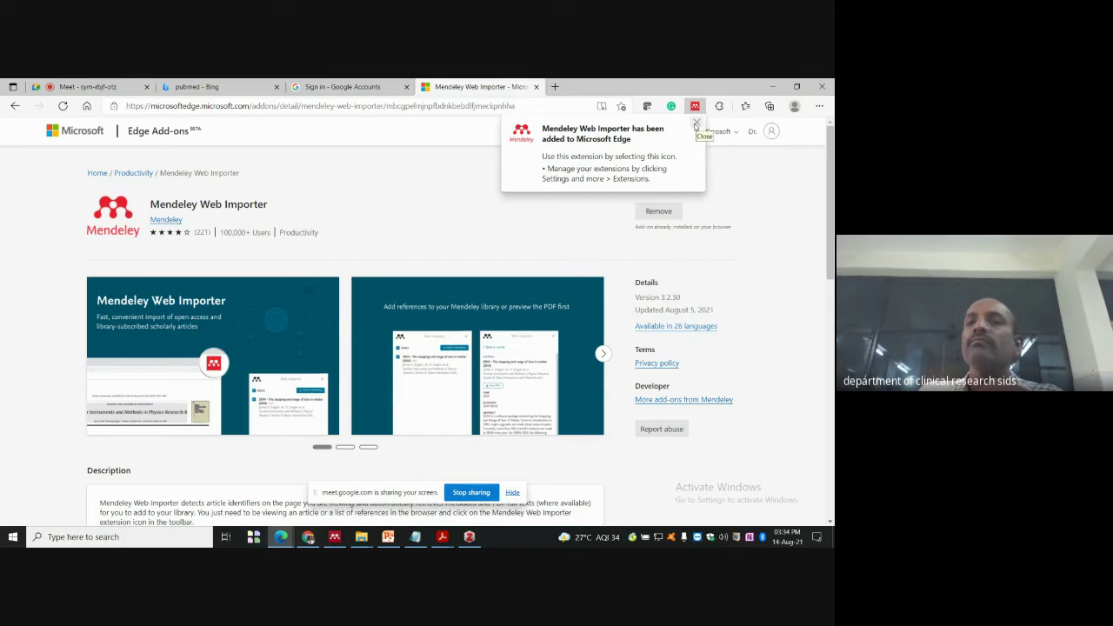
{"action": "left_click", "coordinate": [696, 127]}
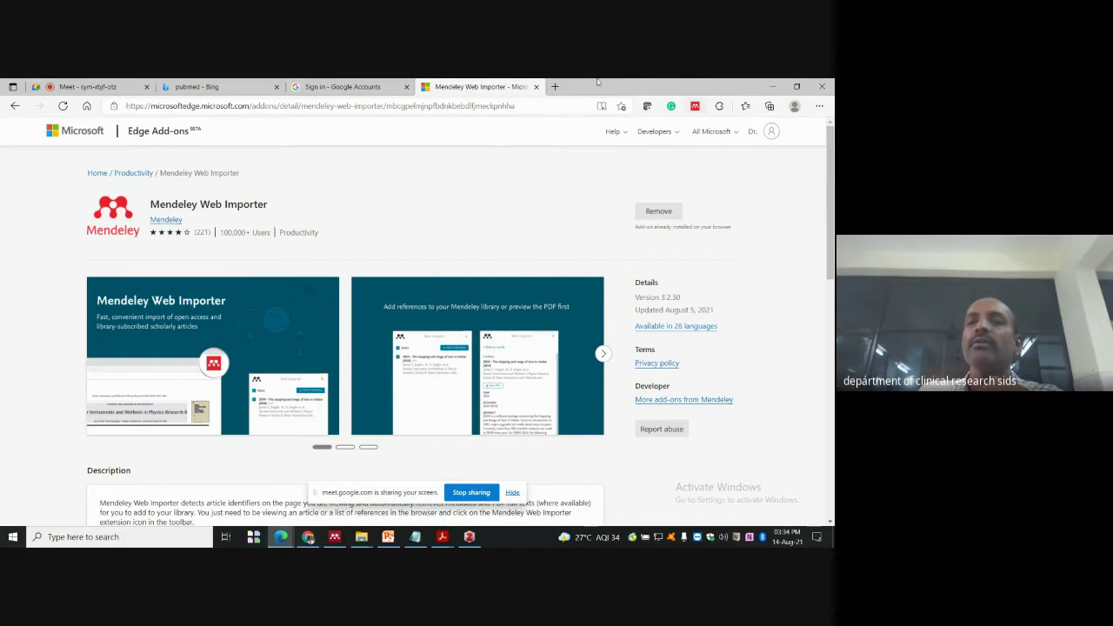
{"action": "left_click", "coordinate": [514, 105]}
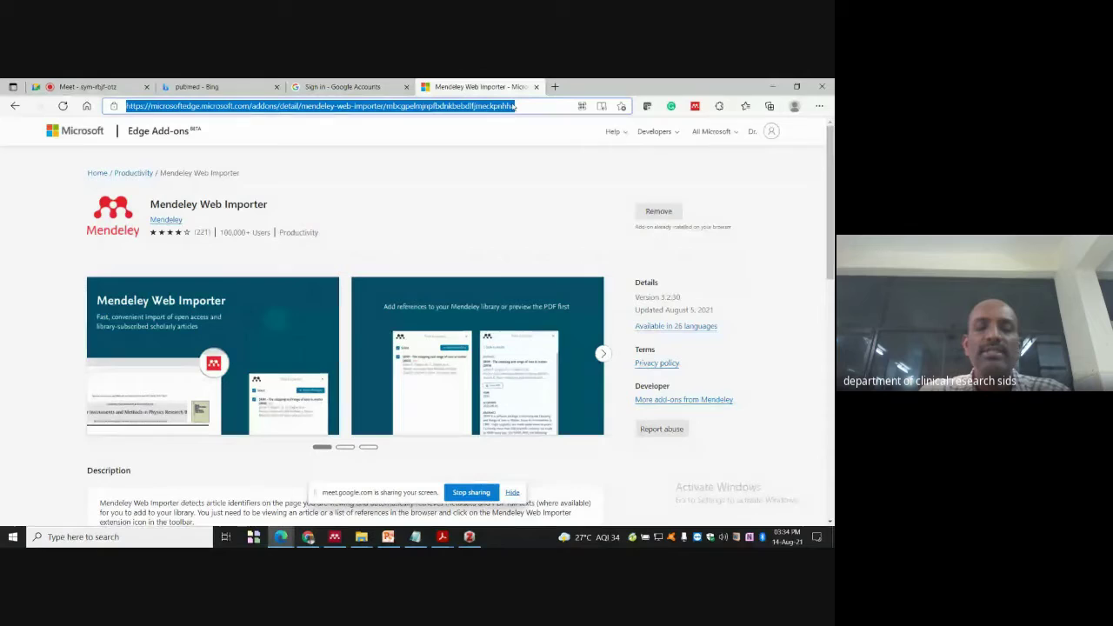
Open the PubMed website and search it for 'caries'.
{"action": "type", "text": "pubme"}
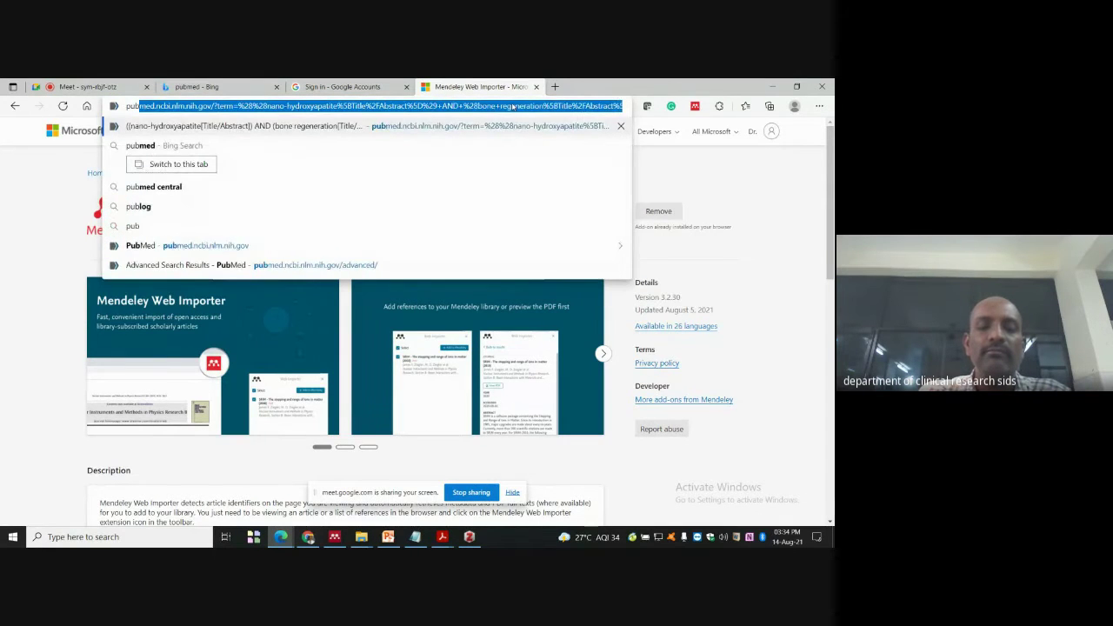
{"action": "type", "text": "d"}
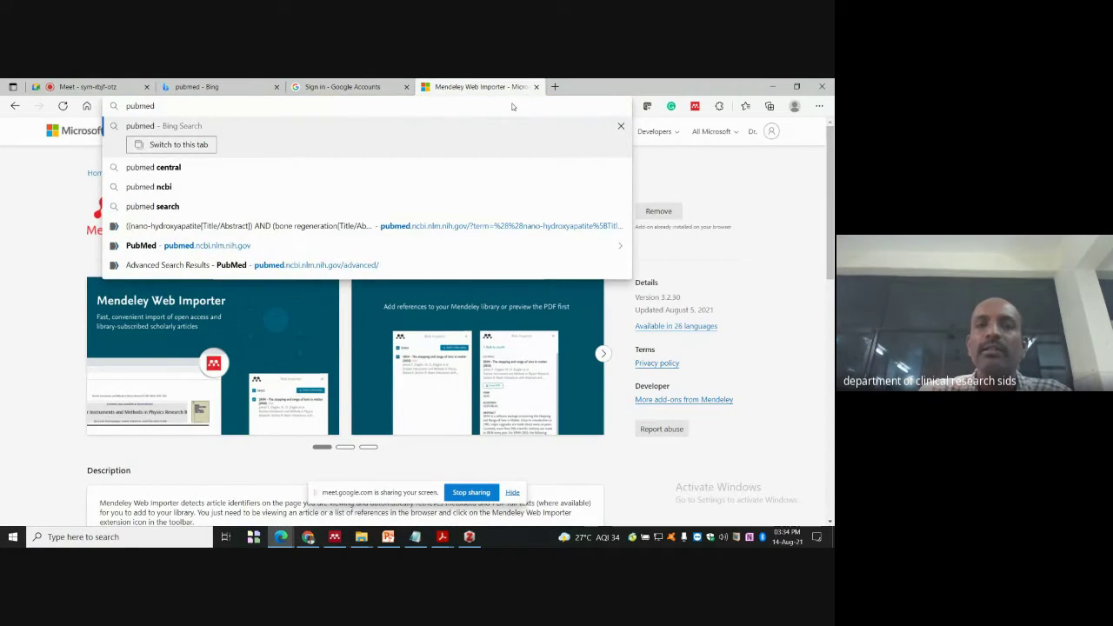
{"action": "key", "text": "Return"}
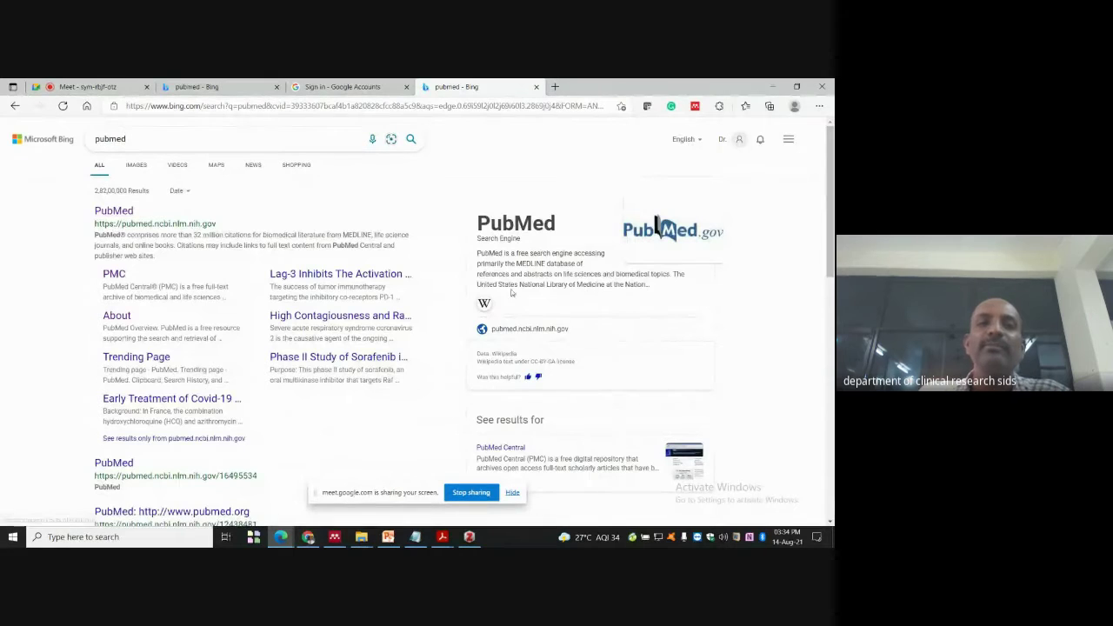
{"action": "left_click", "coordinate": [114, 210]}
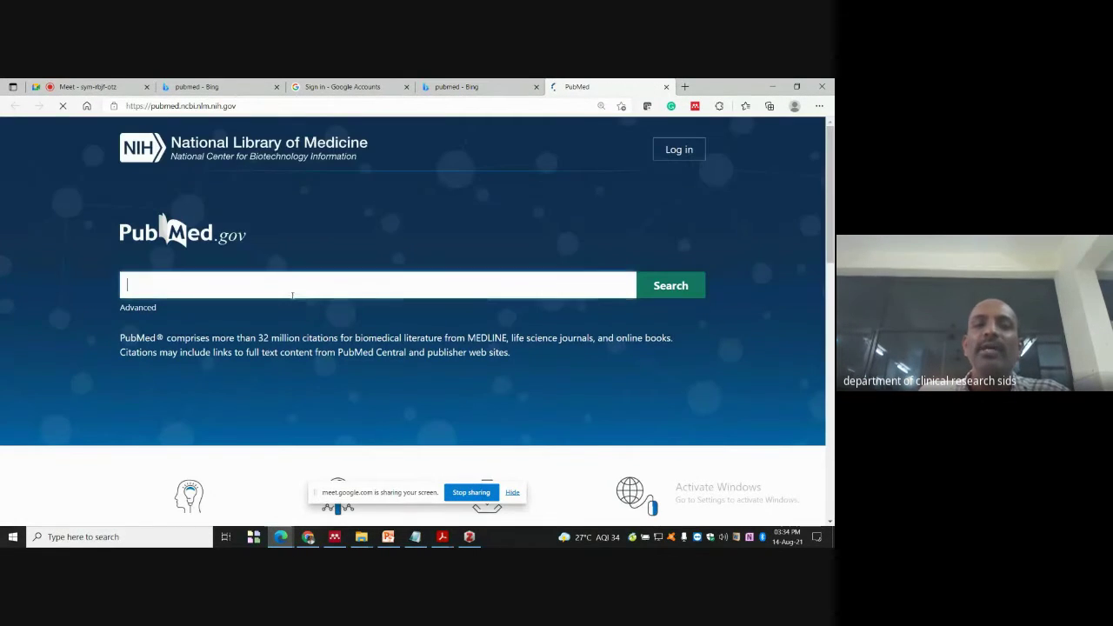
{"action": "type", "text": "caries"}
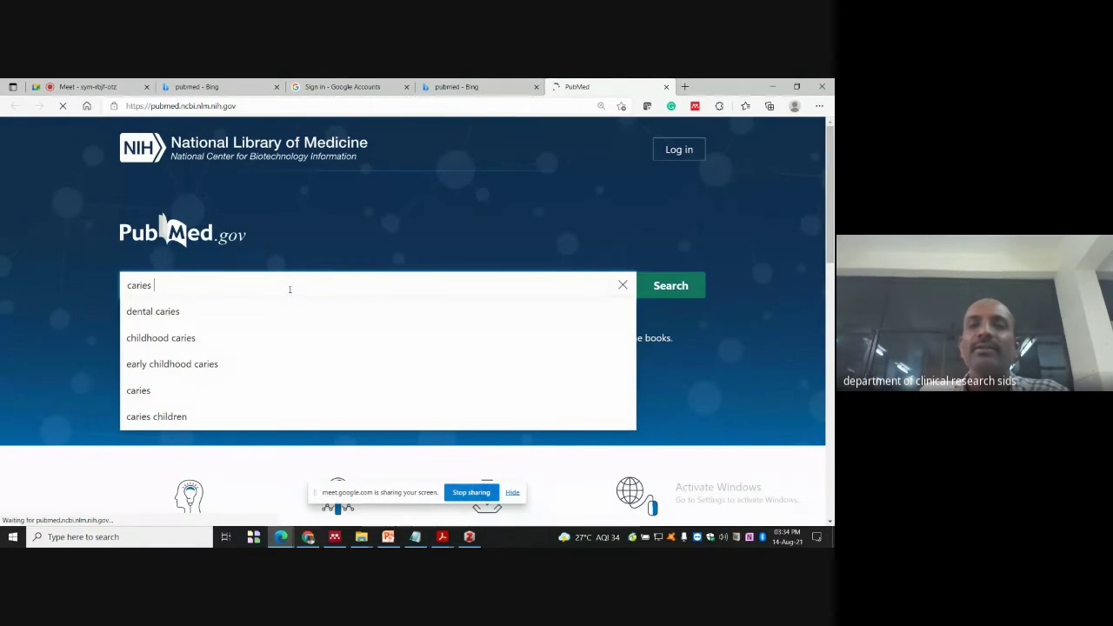
{"action": "key", "text": "Return"}
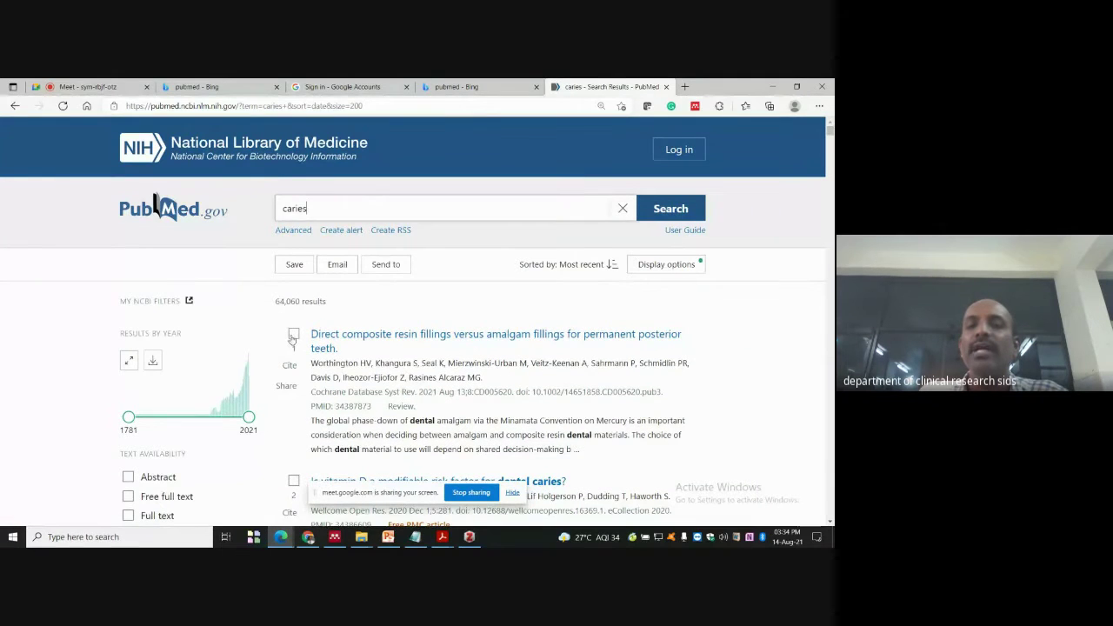
Tick the first composite-versus-amalgam result and launch the Mendeley Web Importer, which finds 97 references.
{"action": "left_click", "coordinate": [293, 337]}
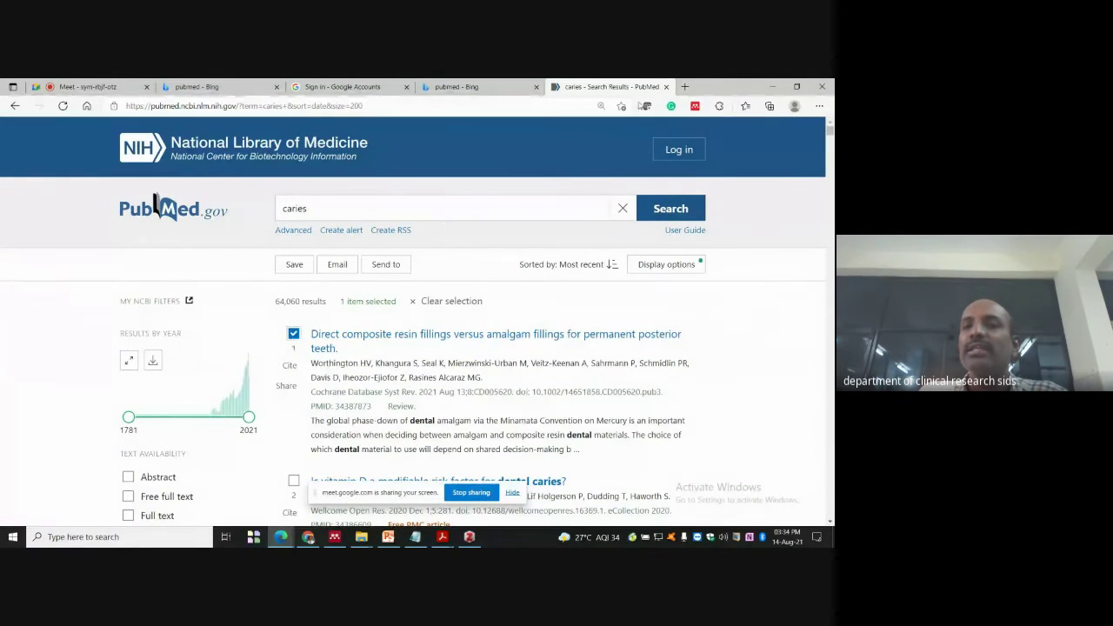
{"action": "left_click", "coordinate": [697, 107]}
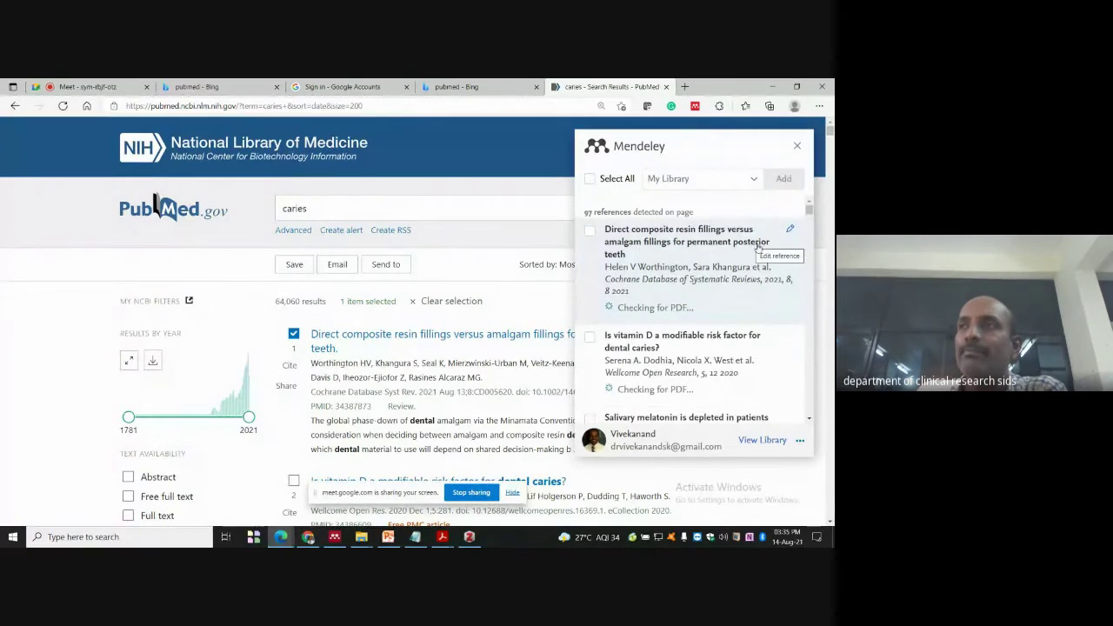
Tick the composite resin versus amalgam fillings reference and browse the My Library collections list.
{"action": "left_click", "coordinate": [589, 230]}
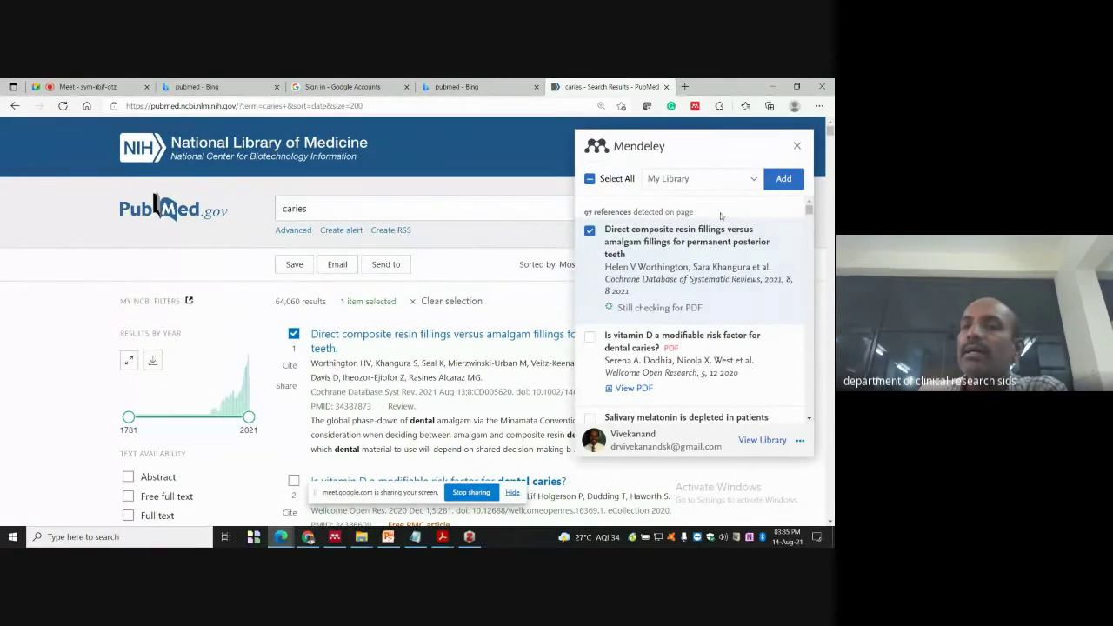
{"action": "left_click", "coordinate": [751, 180]}
{"action": "scroll", "coordinate": [731, 277], "scroll_direction": "down", "scroll_amount": 3}
{"action": "scroll", "coordinate": [731, 278], "scroll_direction": "down", "scroll_amount": 5}
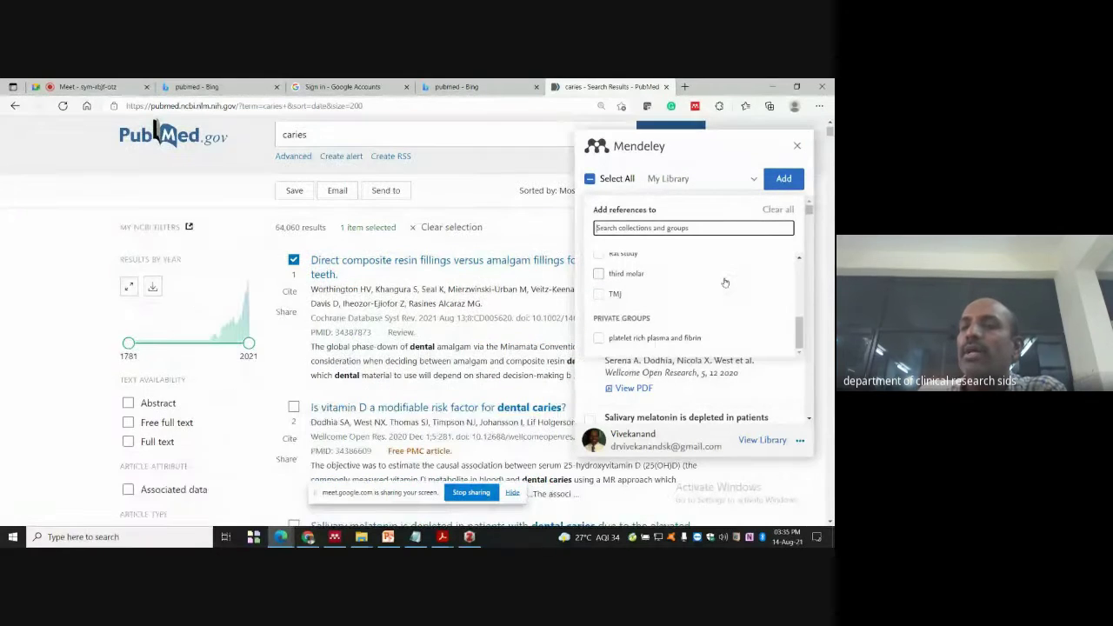
{"action": "scroll", "coordinate": [724, 285], "scroll_direction": "up", "scroll_amount": 2}
{"action": "scroll", "coordinate": [723, 285], "scroll_direction": "up", "scroll_amount": 2}
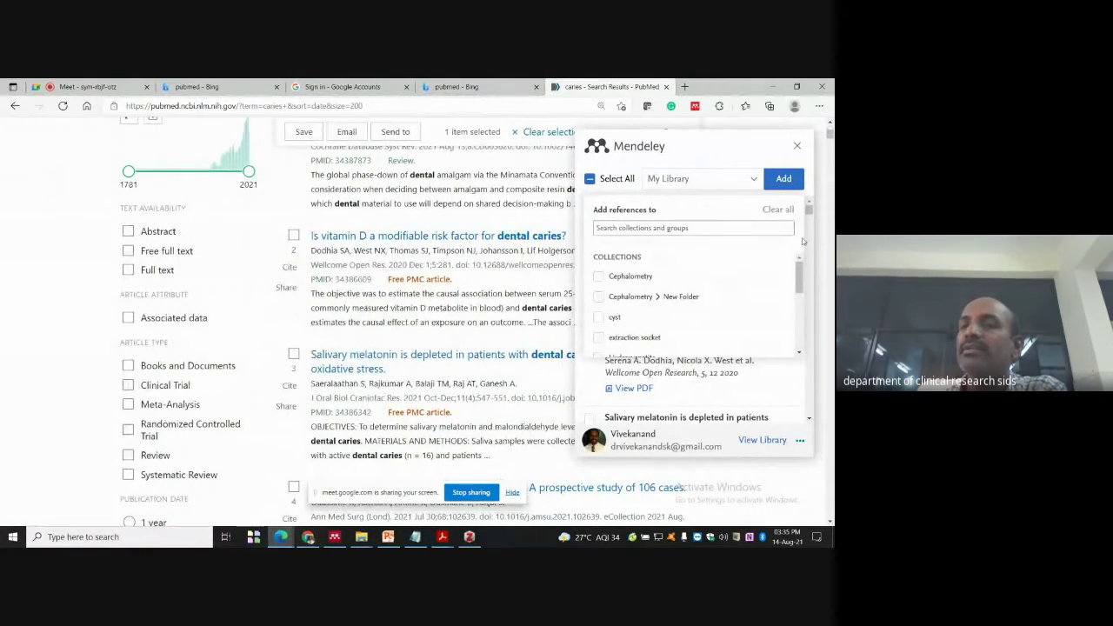
{"action": "scroll", "coordinate": [696, 241], "scroll_direction": "down", "scroll_amount": 2}
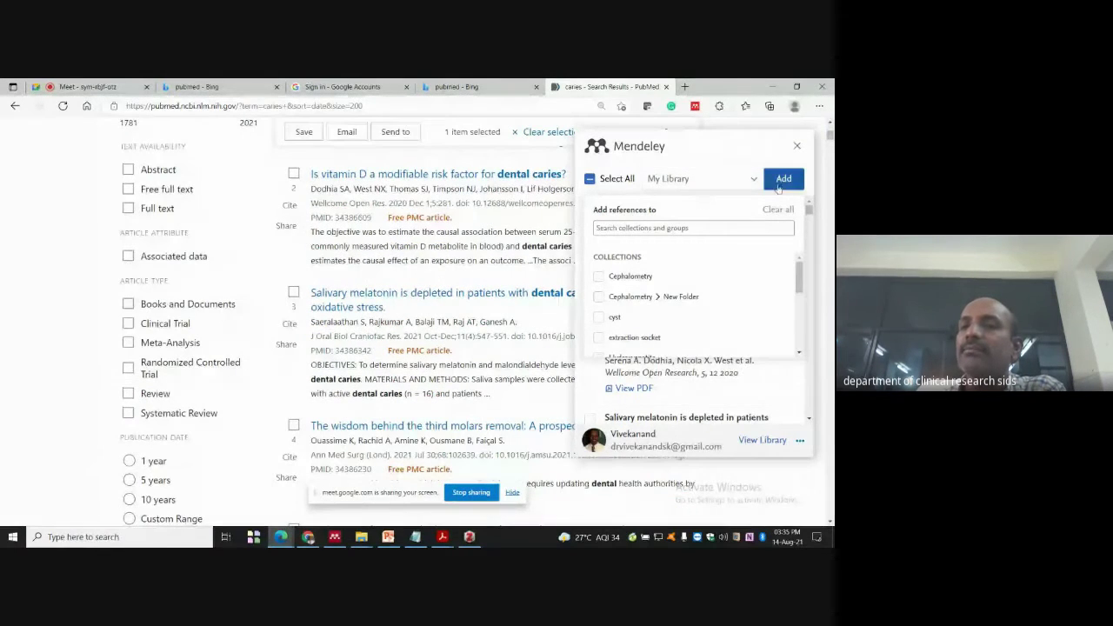
{"action": "scroll", "coordinate": [670, 305], "scroll_direction": "down", "scroll_amount": 10}
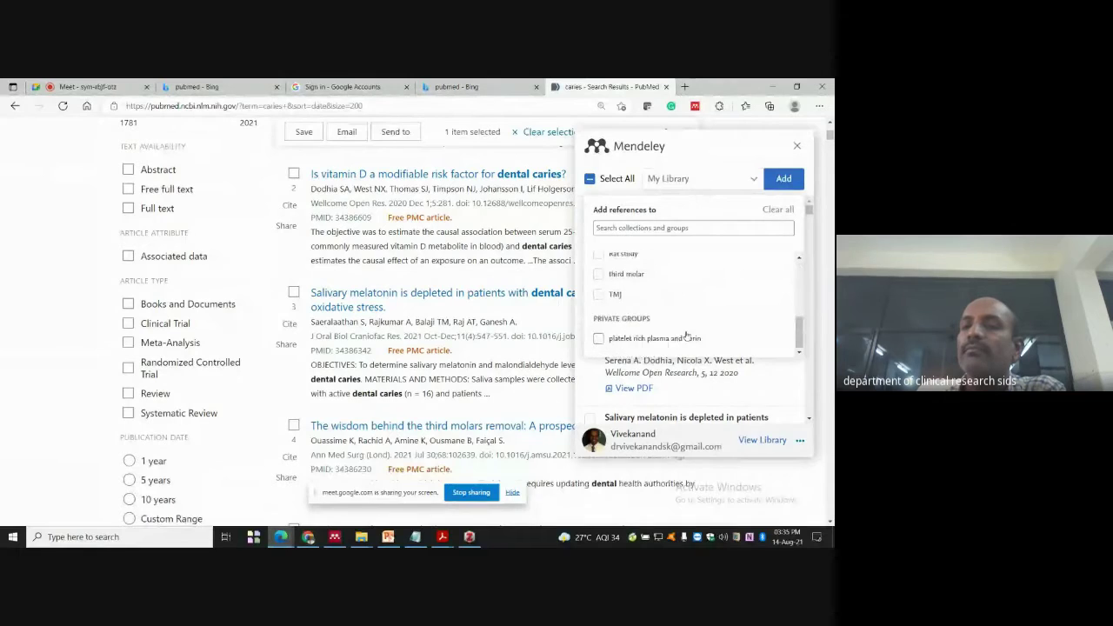
{"action": "scroll", "coordinate": [648, 339], "scroll_direction": "up", "scroll_amount": 10}
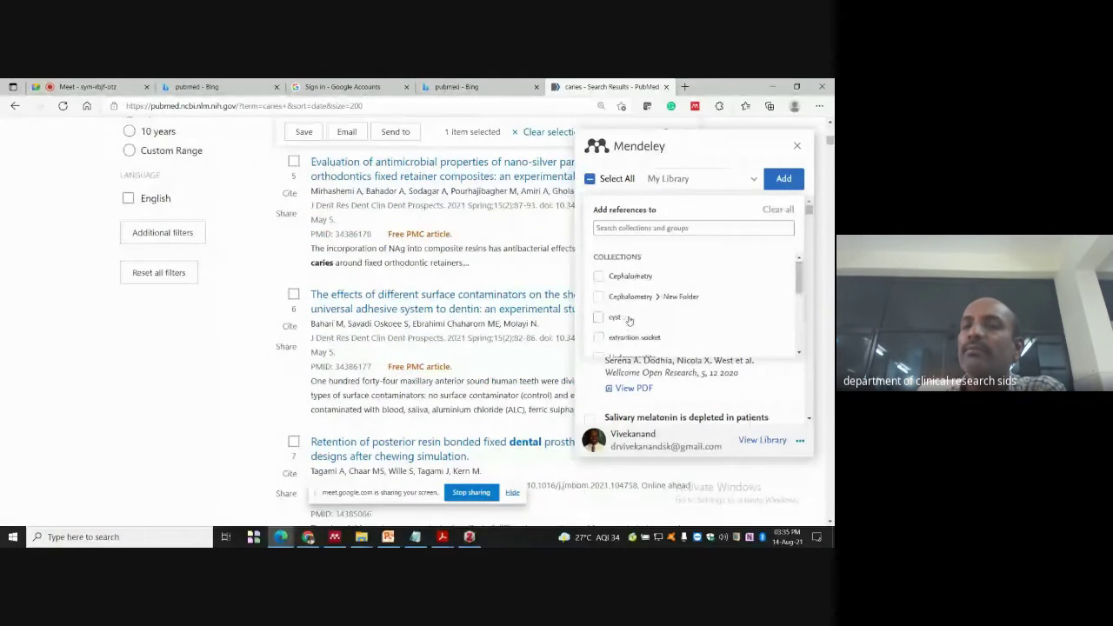
Search the collections for 'caries' and add the composite resin article to My Library.
{"action": "left_click", "coordinate": [648, 227]}
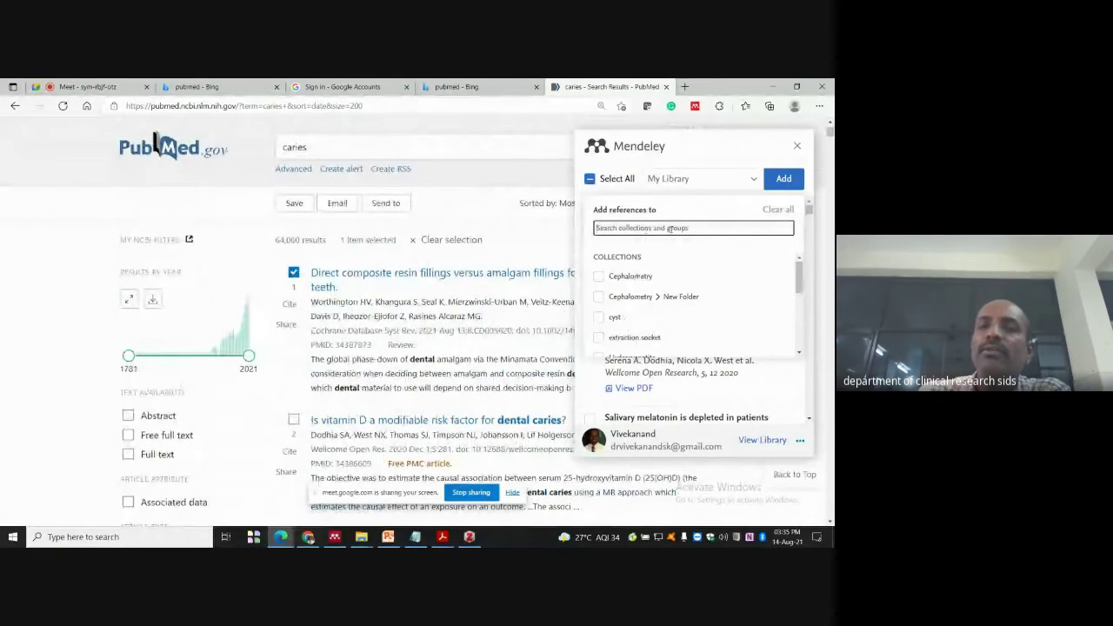
{"action": "type", "text": "caries"}
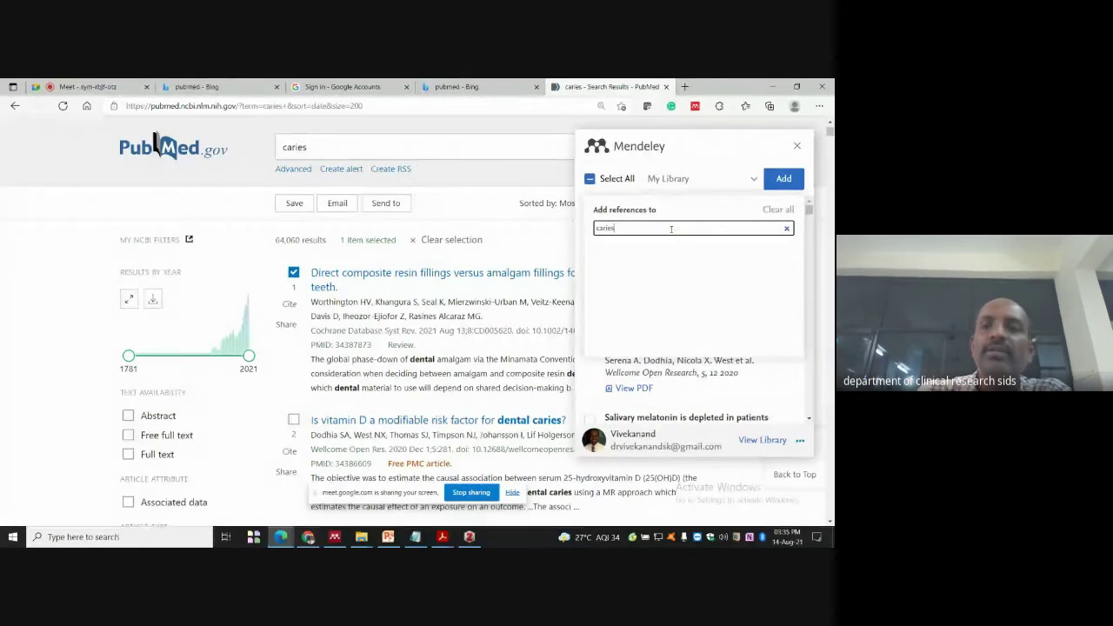
{"action": "key", "text": "alt"}
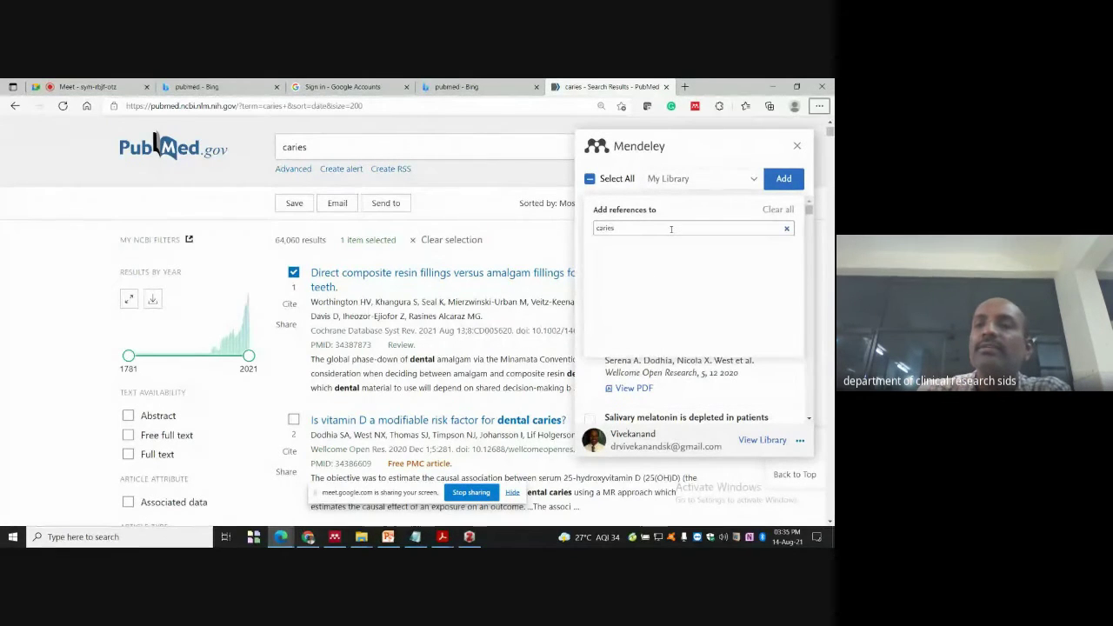
{"action": "left_click", "coordinate": [651, 228]}
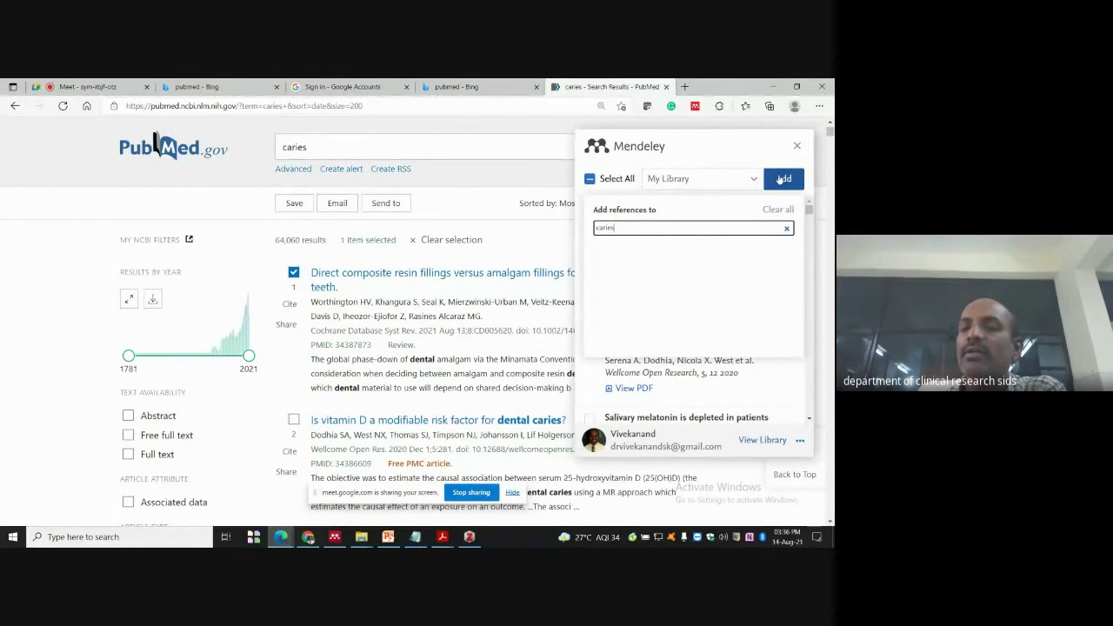
{"action": "scroll", "coordinate": [784, 179], "scroll_direction": "up", "scroll_amount": 1}
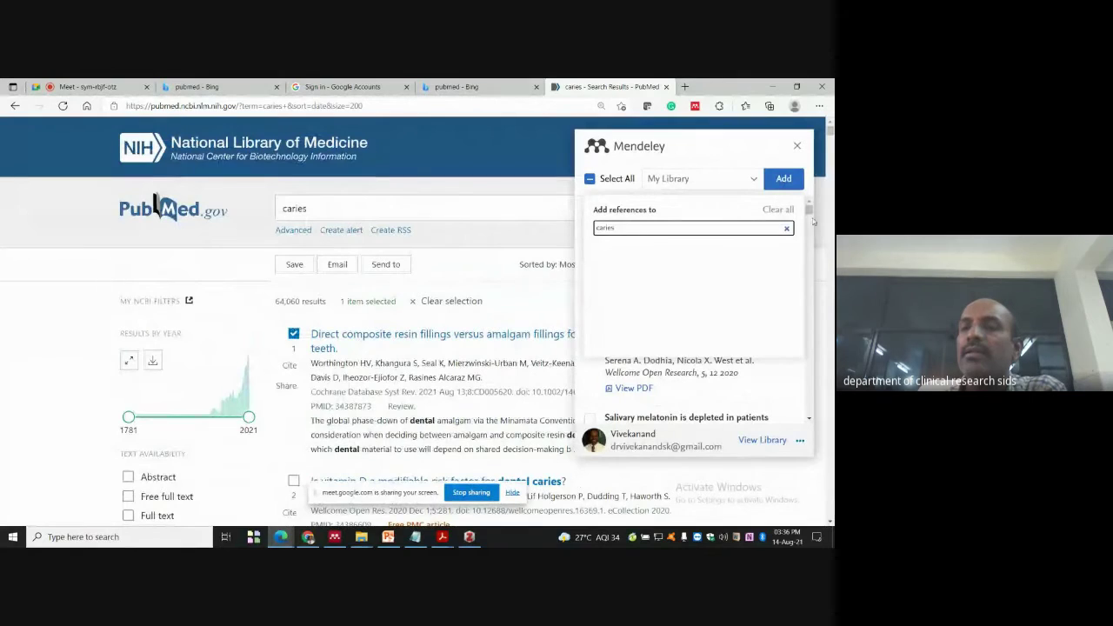
{"action": "left_click", "coordinate": [787, 179]}
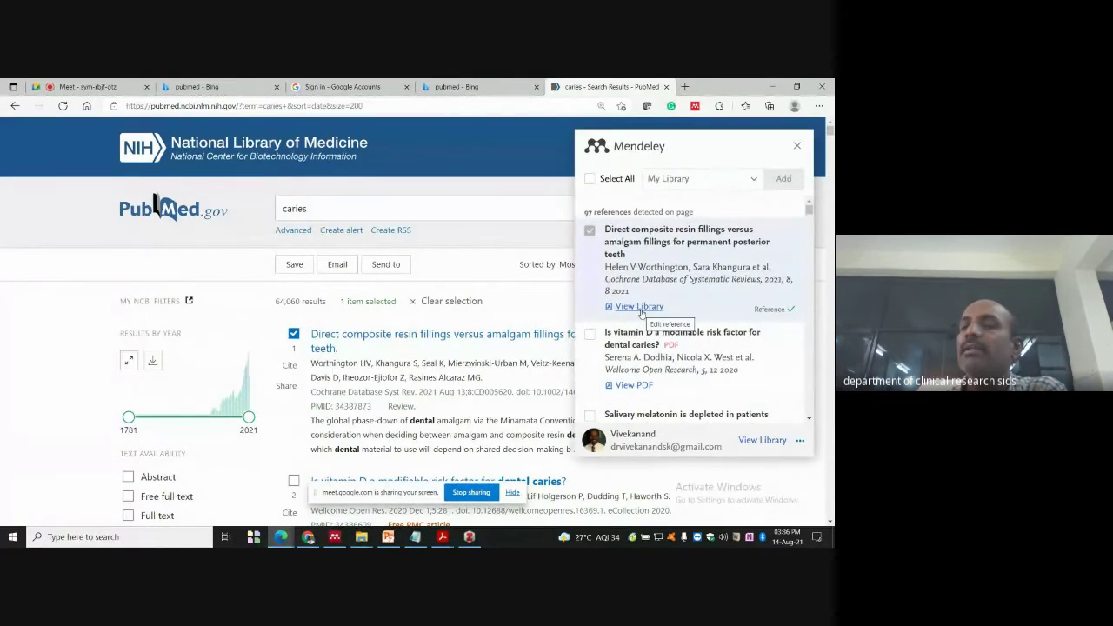
Save the vitamin D dental caries article with its PDF to My Library, then close the Web Importer.
{"action": "left_click", "coordinate": [590, 337]}
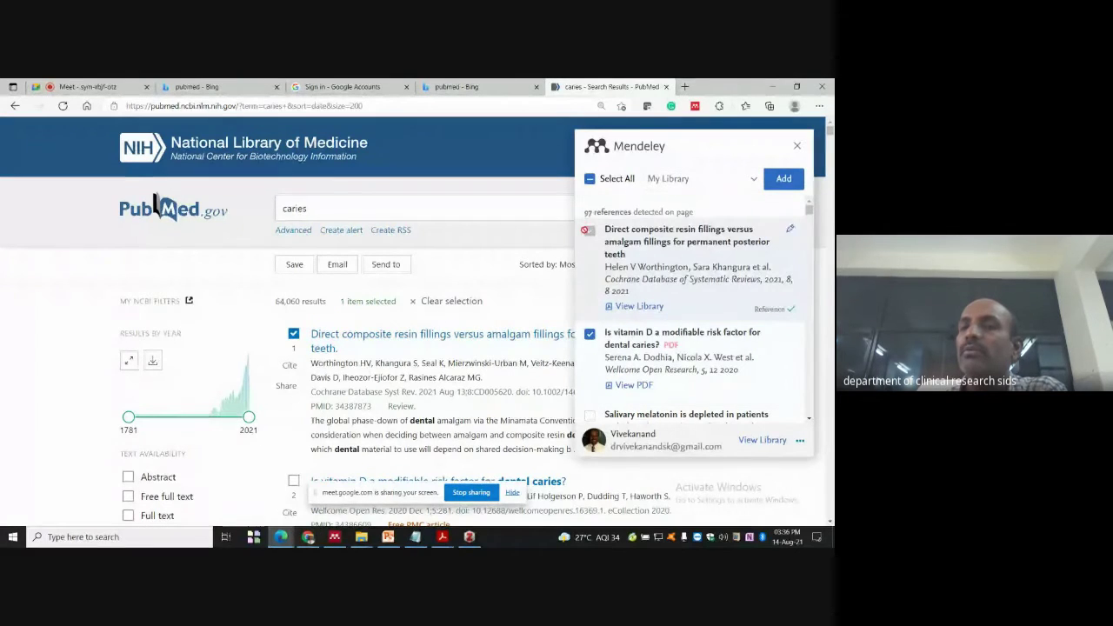
{"action": "left_click", "coordinate": [758, 179]}
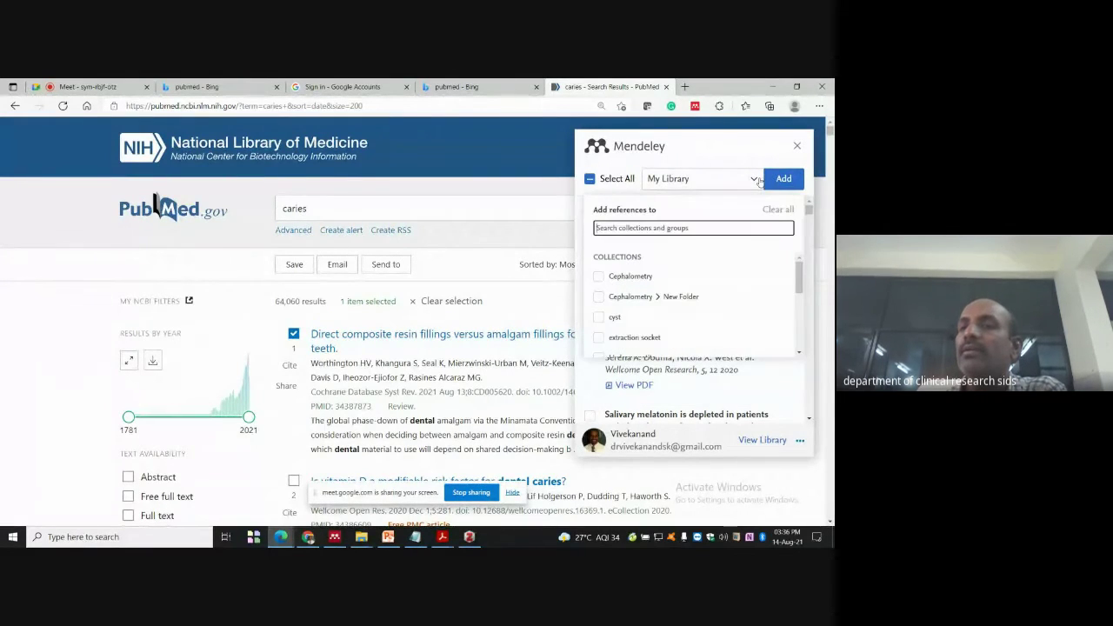
{"action": "scroll", "coordinate": [735, 287], "scroll_direction": "down", "scroll_amount": 2}
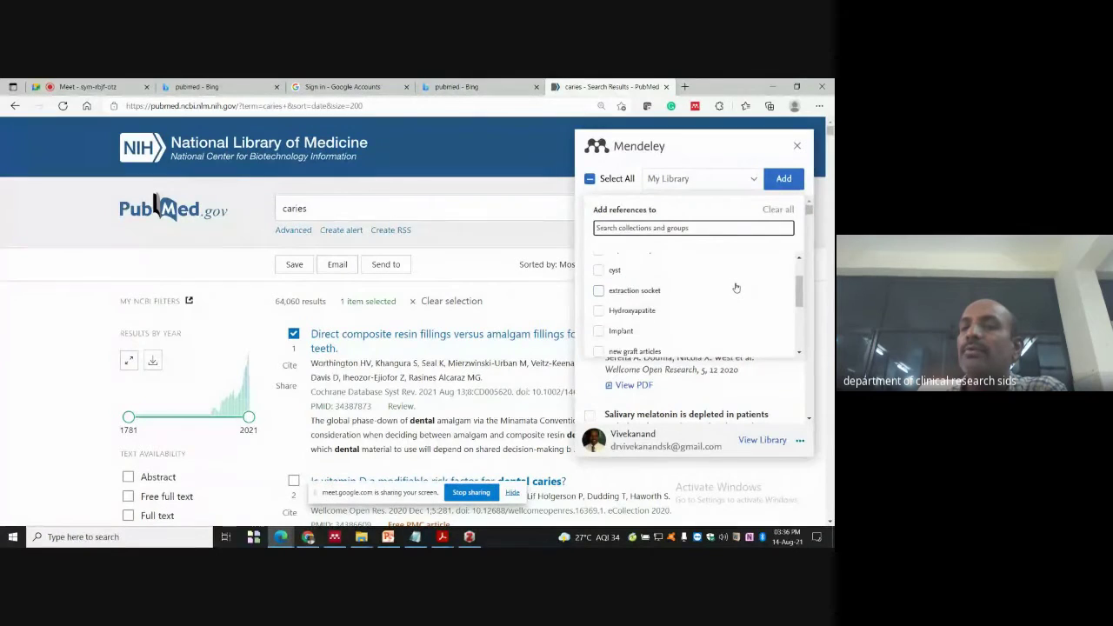
{"action": "scroll", "coordinate": [735, 287], "scroll_direction": "up", "scroll_amount": 2}
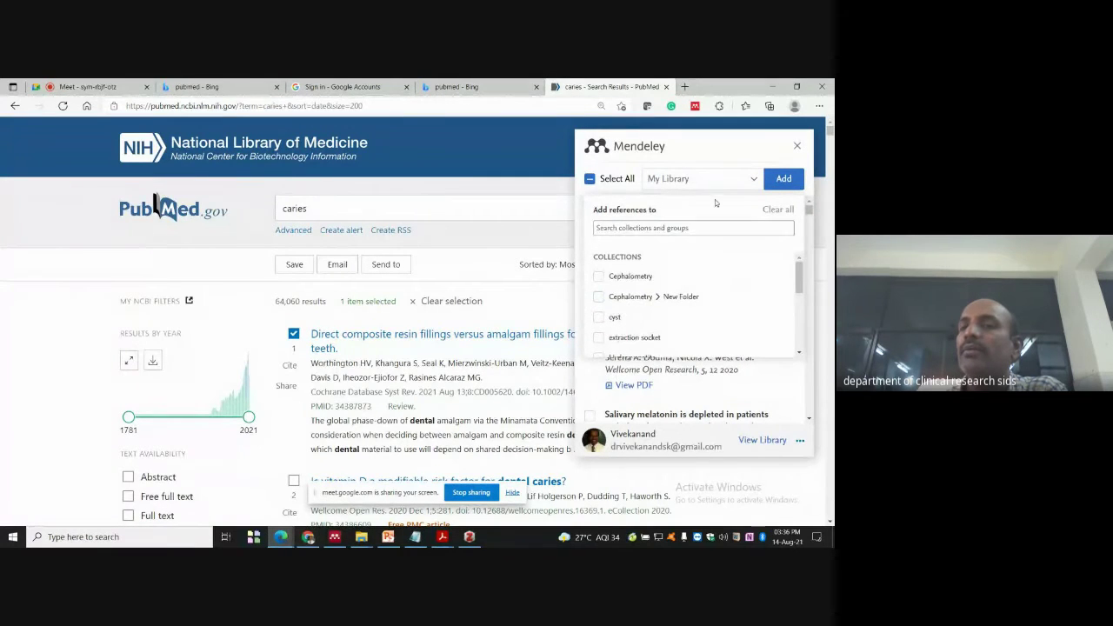
{"action": "left_click", "coordinate": [787, 179]}
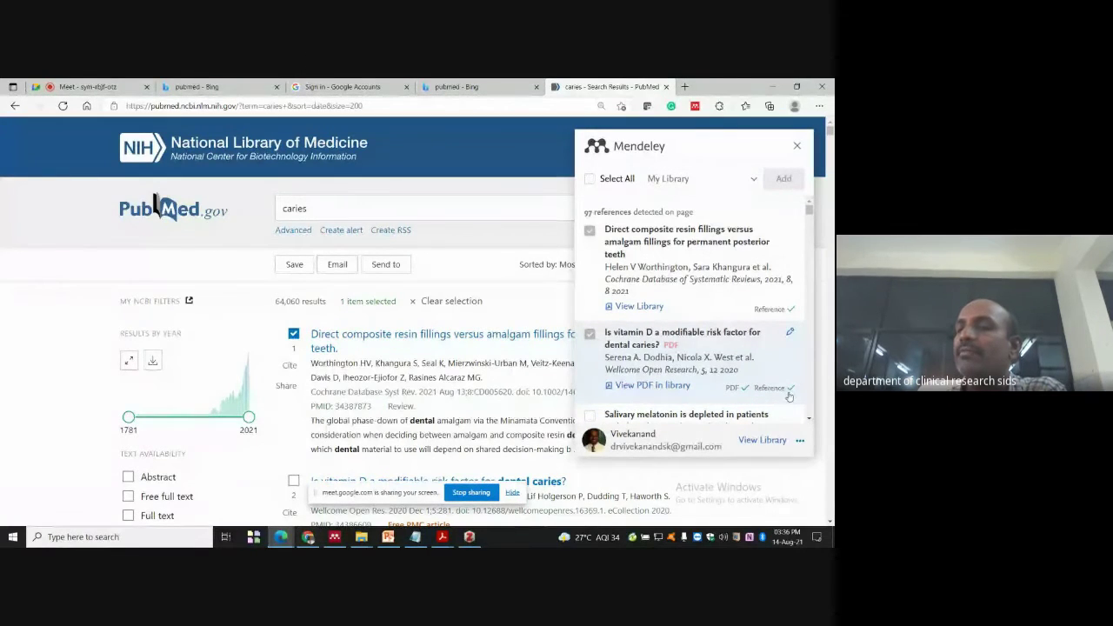
{"action": "scroll", "coordinate": [628, 314], "scroll_direction": "down", "scroll_amount": 2}
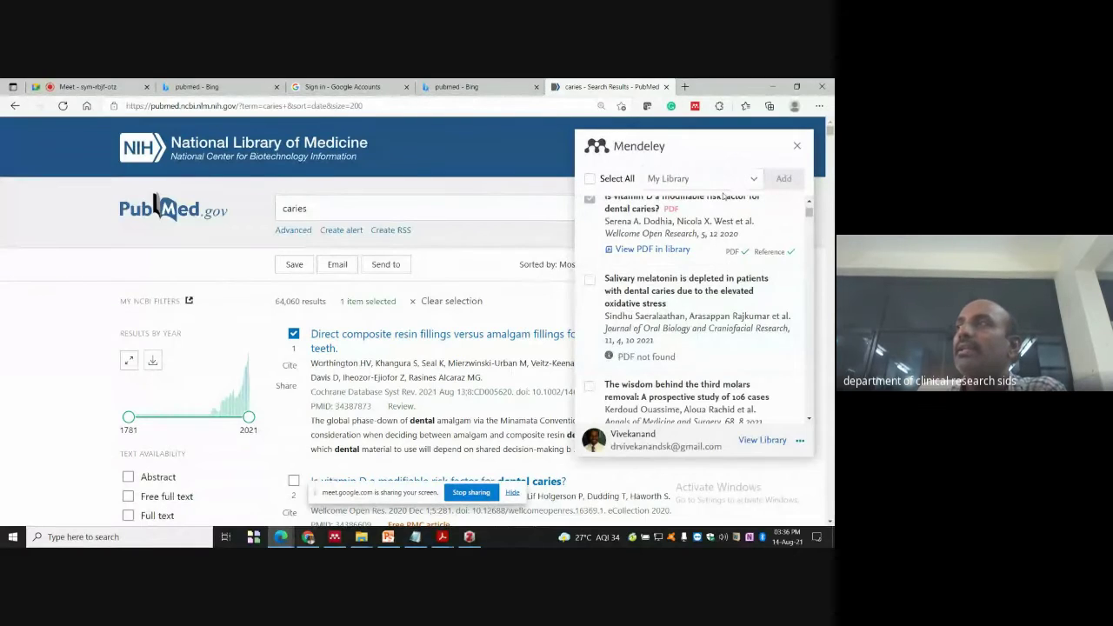
{"action": "left_click", "coordinate": [797, 147]}
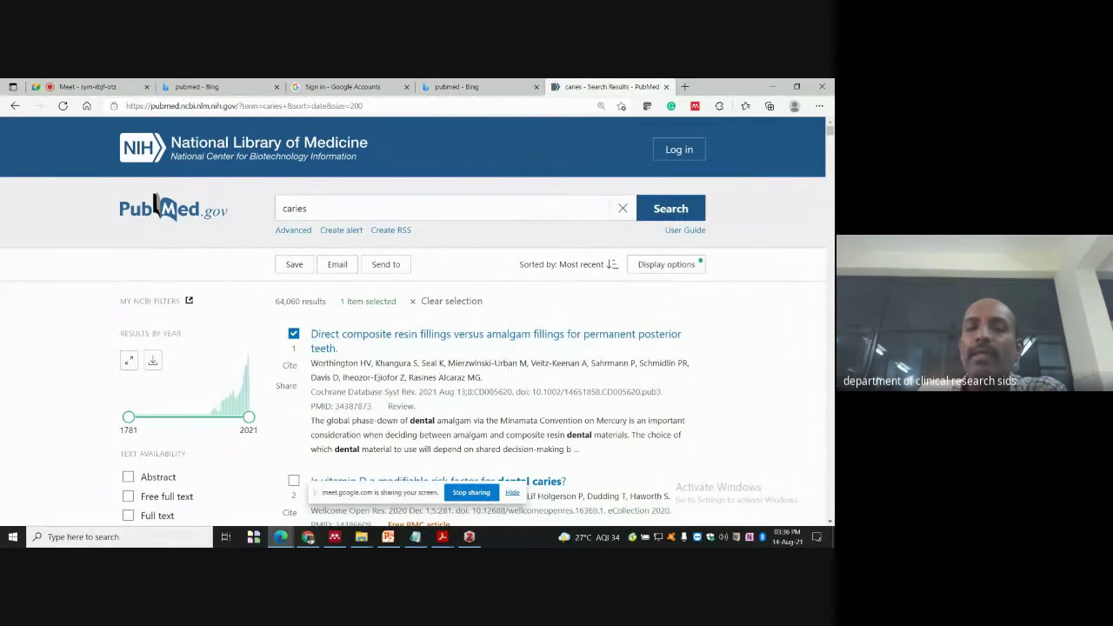
Bring Mendeley Desktop forward and open the empty, read-only External Library group.
{"action": "left_click", "coordinate": [334, 537]}
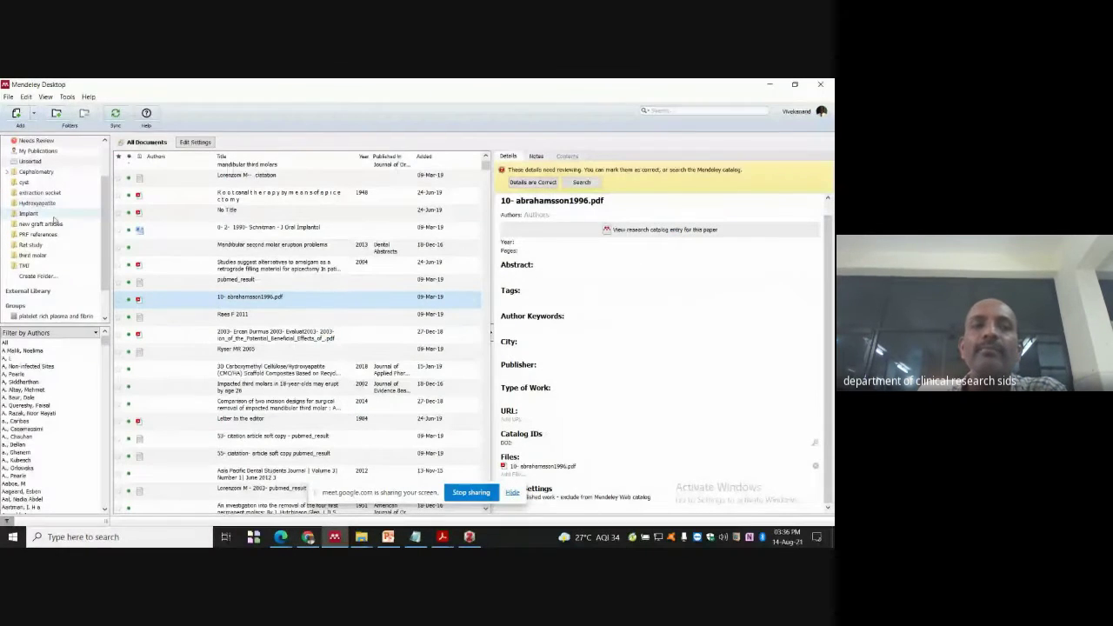
{"action": "scroll", "coordinate": [54, 221], "scroll_direction": "up", "scroll_amount": 3}
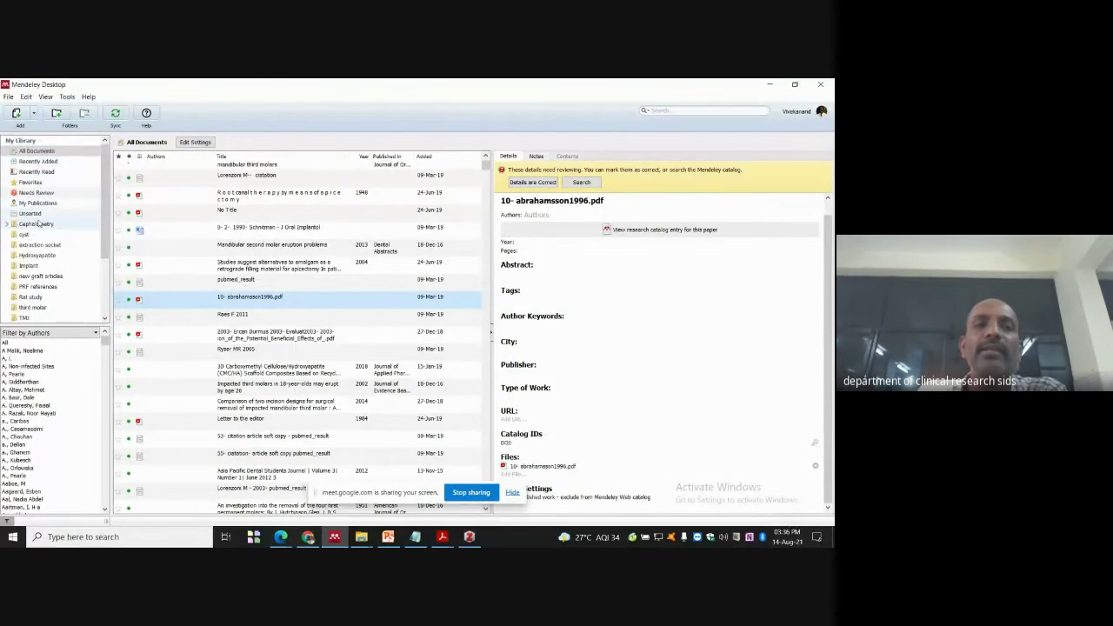
{"action": "scroll", "coordinate": [38, 228], "scroll_direction": "down", "scroll_amount": 2}
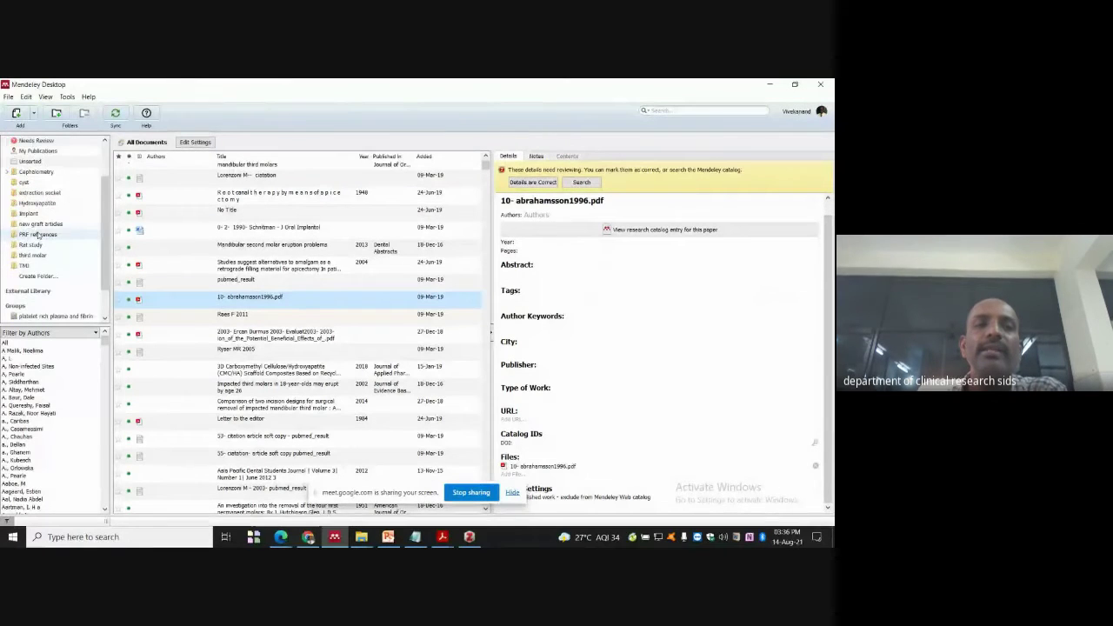
{"action": "left_click", "coordinate": [39, 276]}
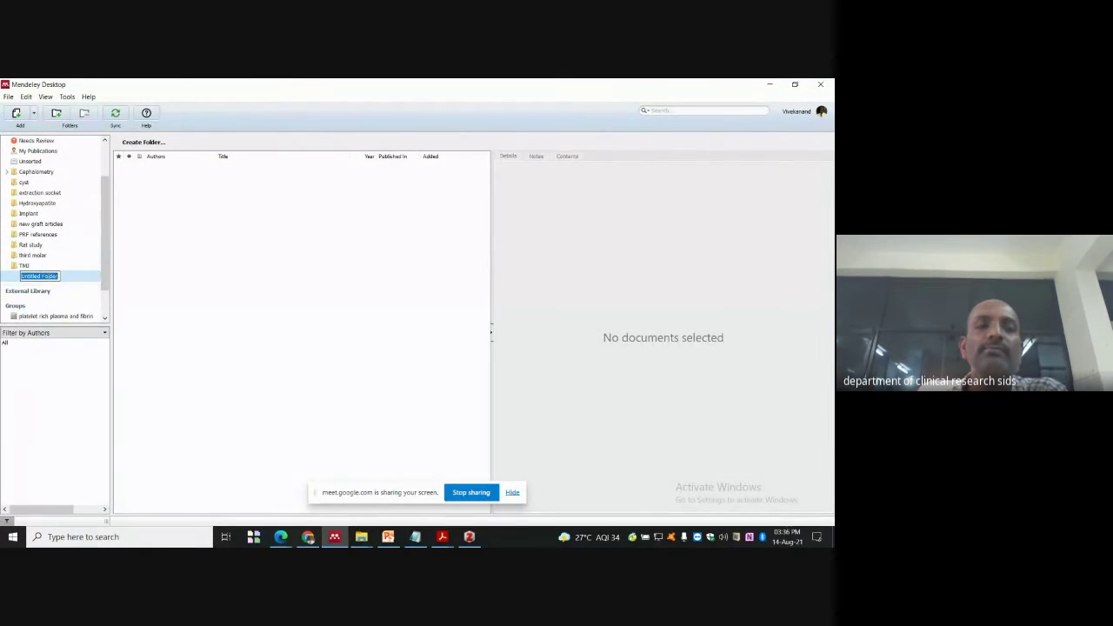
{"action": "left_click", "coordinate": [39, 291]}
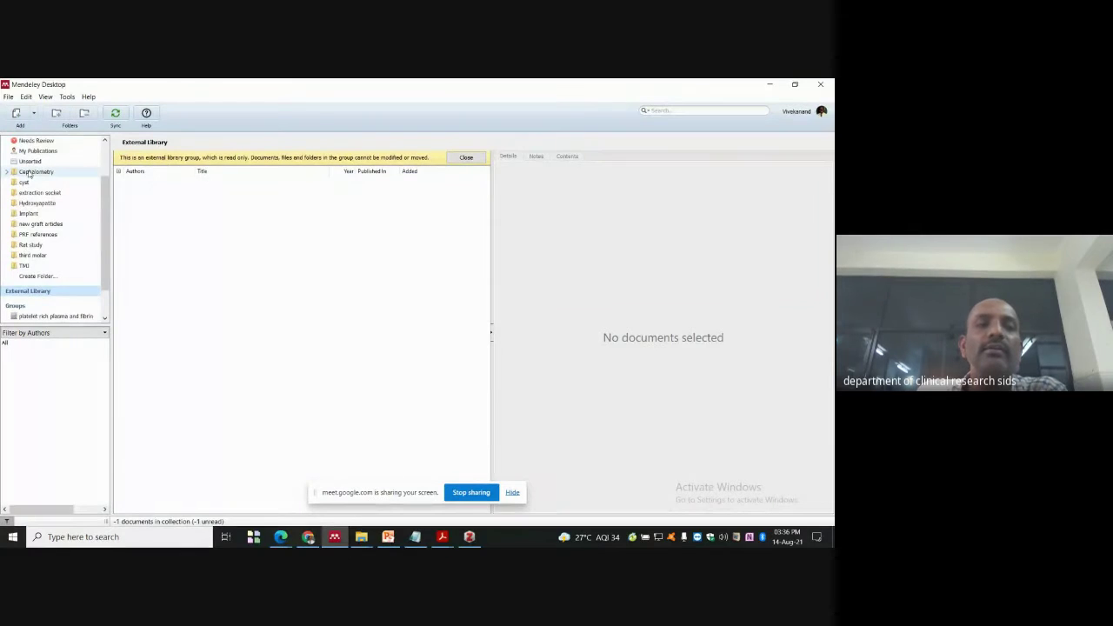
{"action": "scroll", "coordinate": [27, 174], "scroll_direction": "up", "scroll_amount": 3}
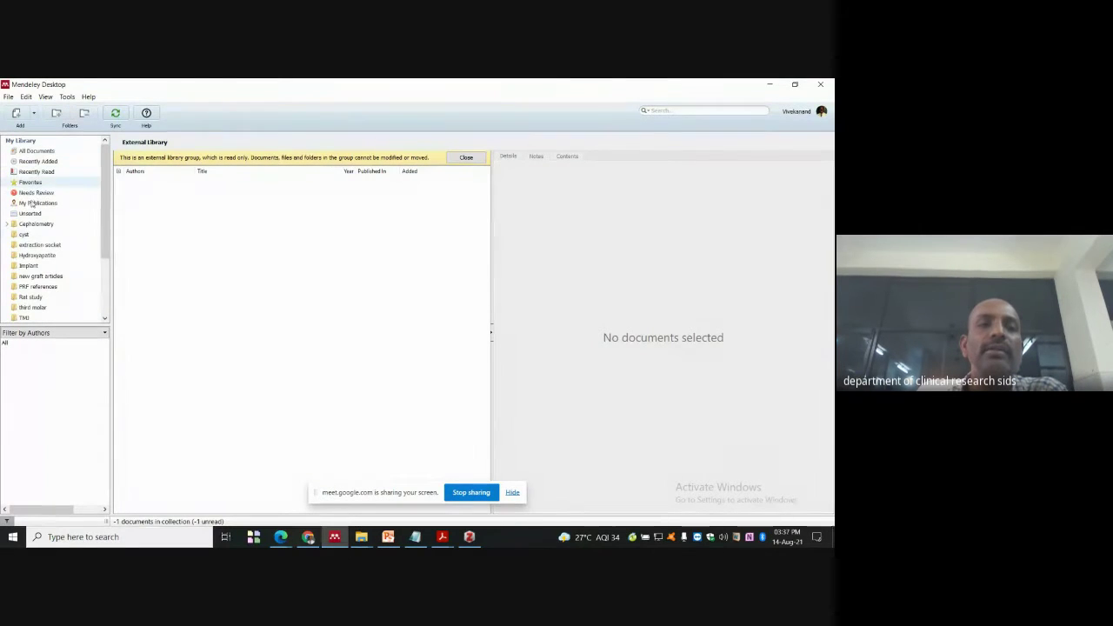
Search All Documents in the Mendeley library for 'caries'.
{"action": "left_click", "coordinate": [32, 150]}
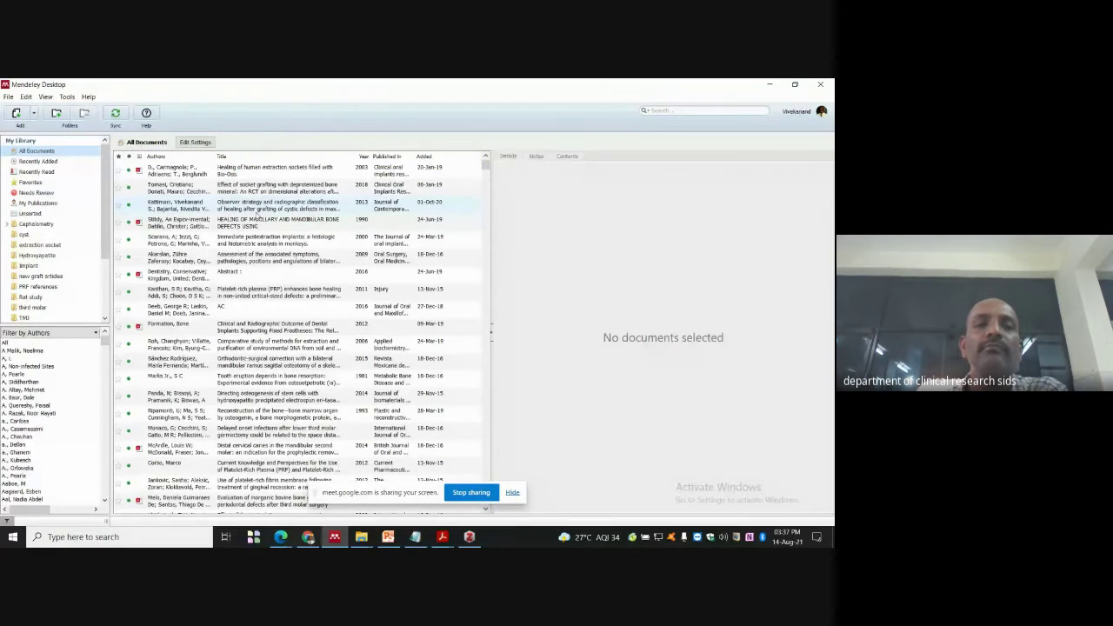
{"action": "left_click", "coordinate": [700, 111]}
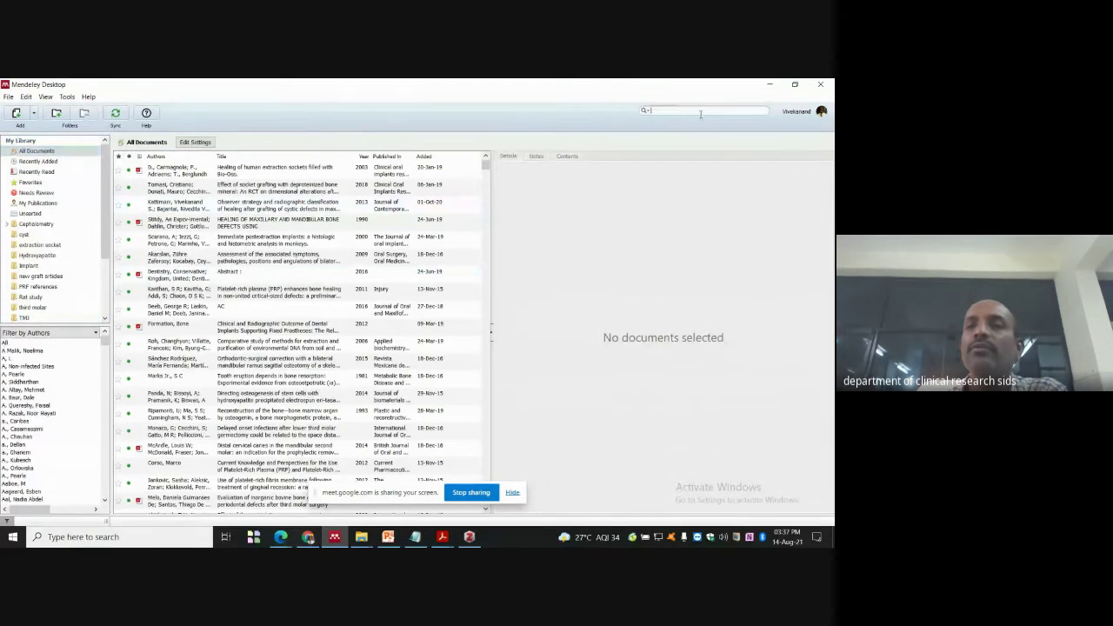
{"action": "type", "text": "caries"}
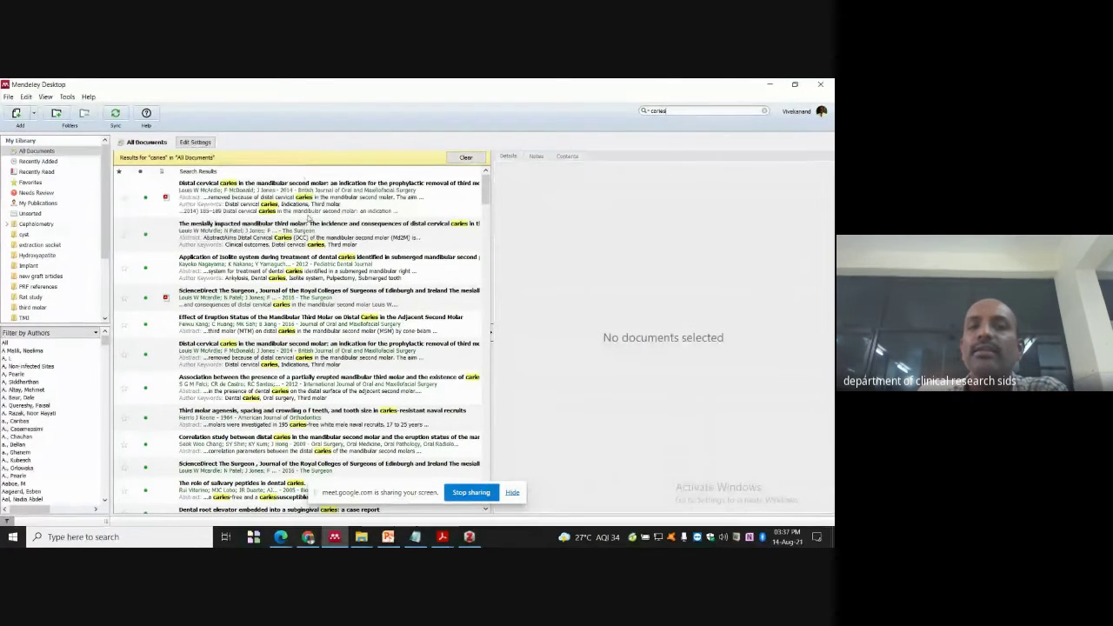
{"action": "scroll", "coordinate": [304, 217], "scroll_direction": "down", "scroll_amount": 5}
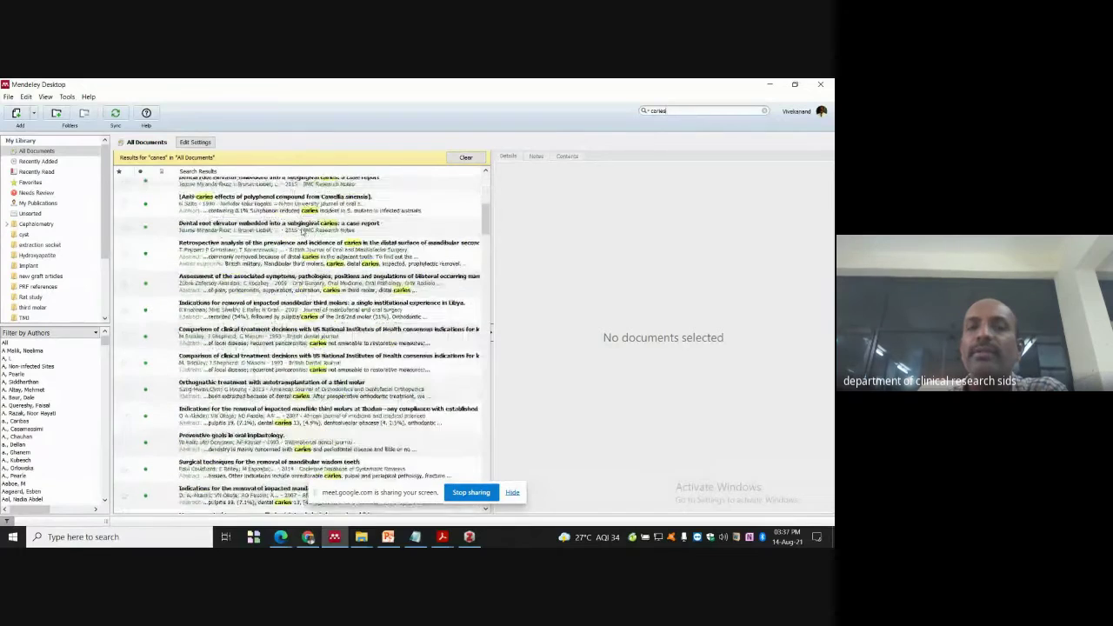
{"action": "scroll", "coordinate": [303, 230], "scroll_direction": "down", "scroll_amount": 10}
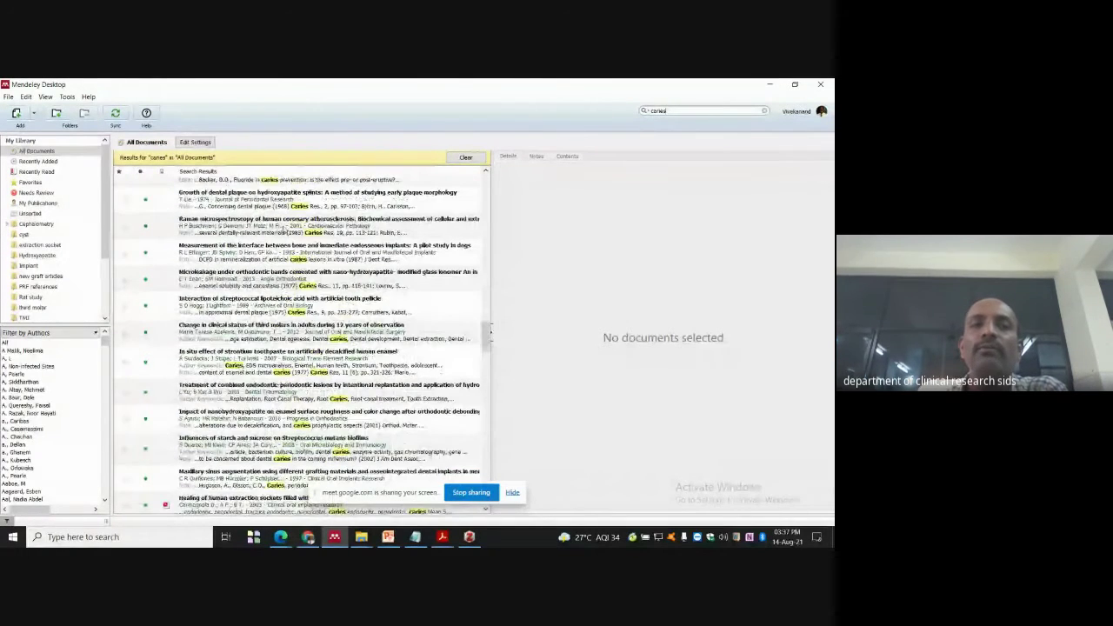
Sync the library with the online account and review the refreshed caries results.
{"action": "left_click", "coordinate": [115, 115]}
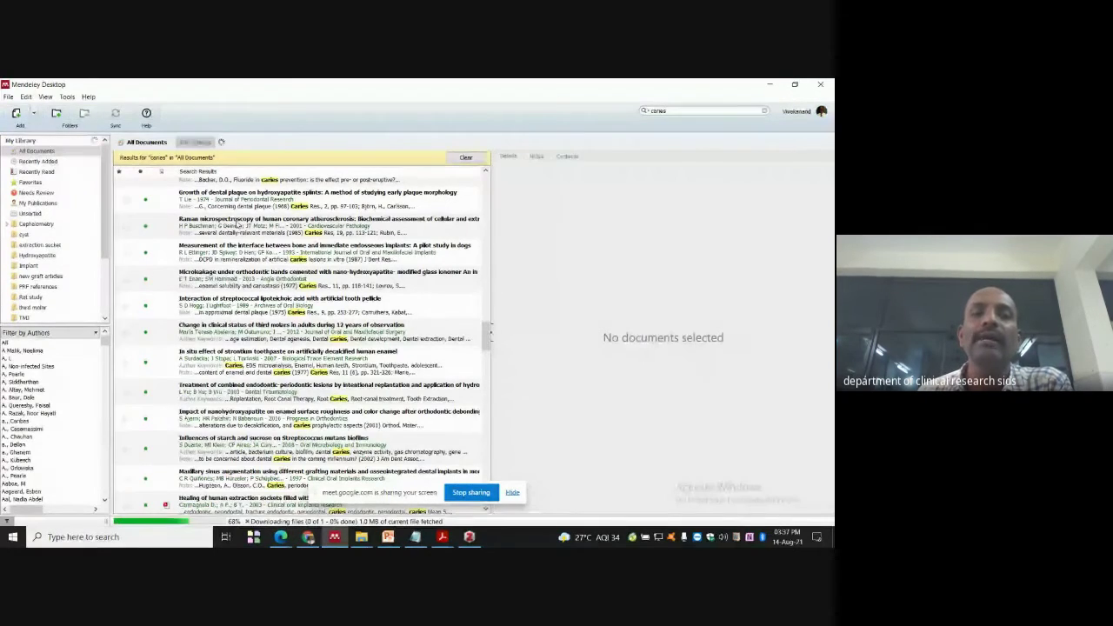
{"action": "scroll", "coordinate": [410, 304], "scroll_direction": "down", "scroll_amount": 10}
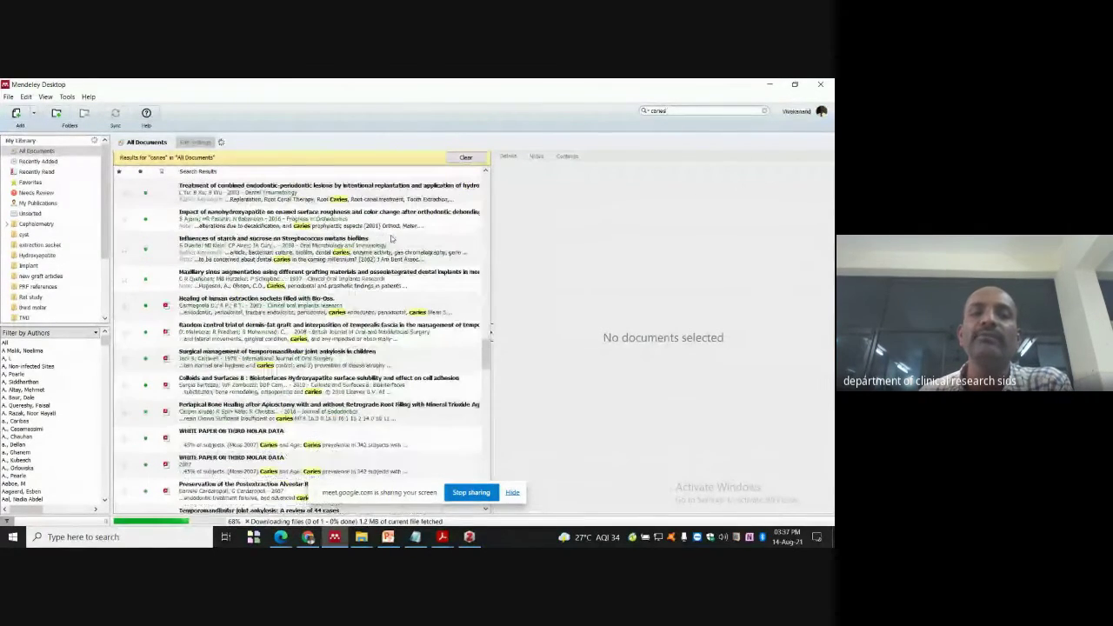
{"action": "scroll", "coordinate": [386, 252], "scroll_direction": "up", "scroll_amount": 3}
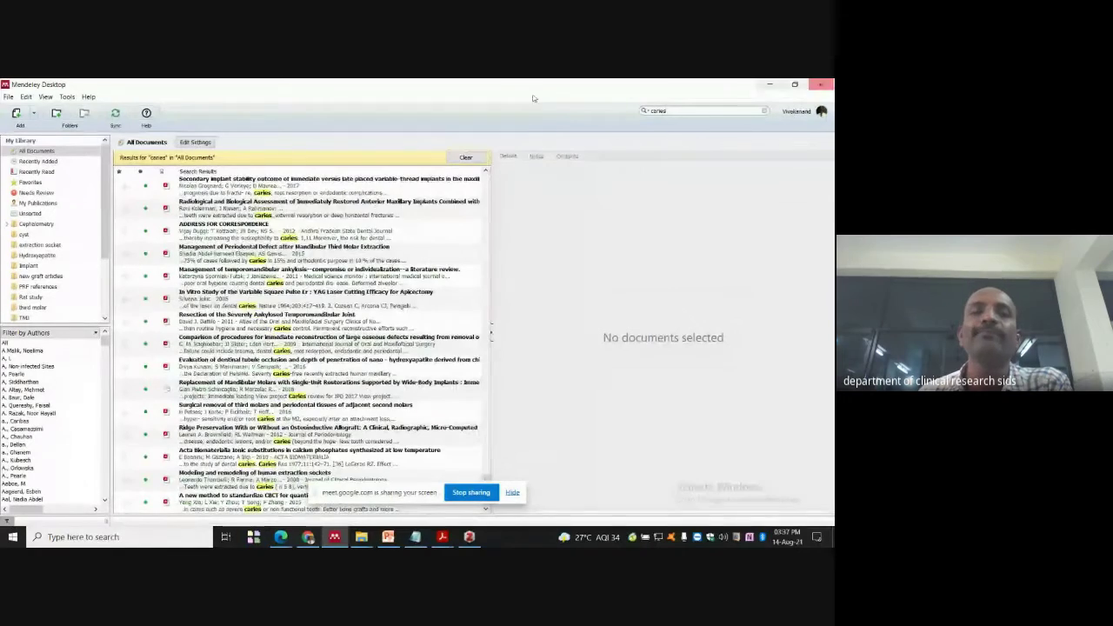
{"action": "scroll", "coordinate": [336, 212], "scroll_direction": "up", "scroll_amount": 2}
{"action": "scroll", "coordinate": [337, 212], "scroll_direction": "up", "scroll_amount": 10}
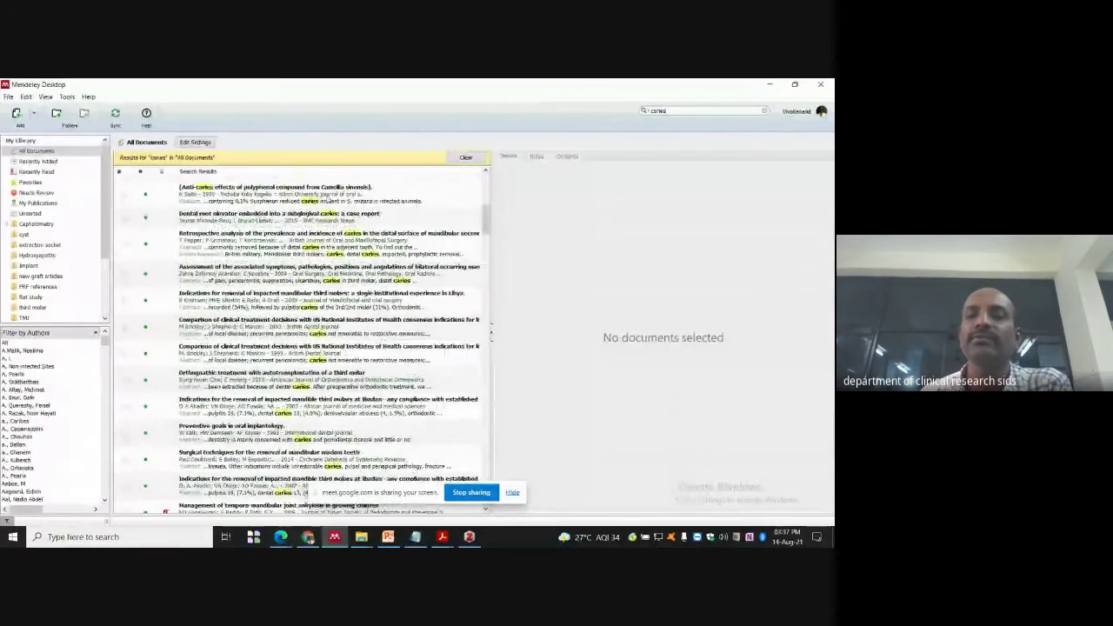
Minimise Mendeley and Chrome, open the 'workshop test' document from the desktop, and dismiss the activation notice.
{"action": "left_click", "coordinate": [766, 84]}
{"action": "left_click", "coordinate": [765, 83]}
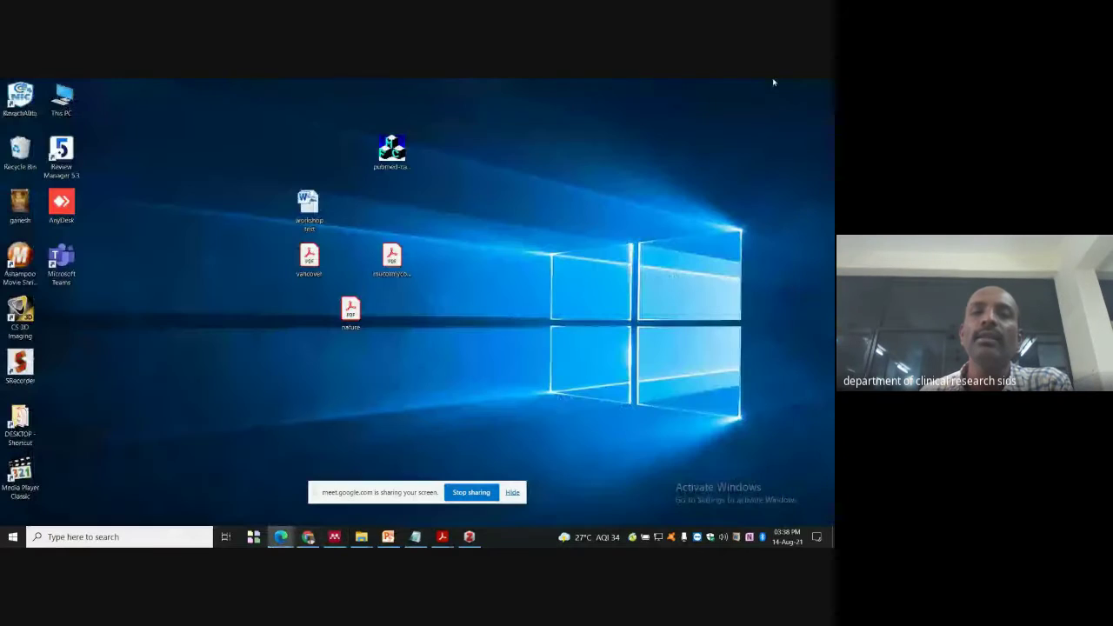
{"action": "double_click", "coordinate": [308, 205]}
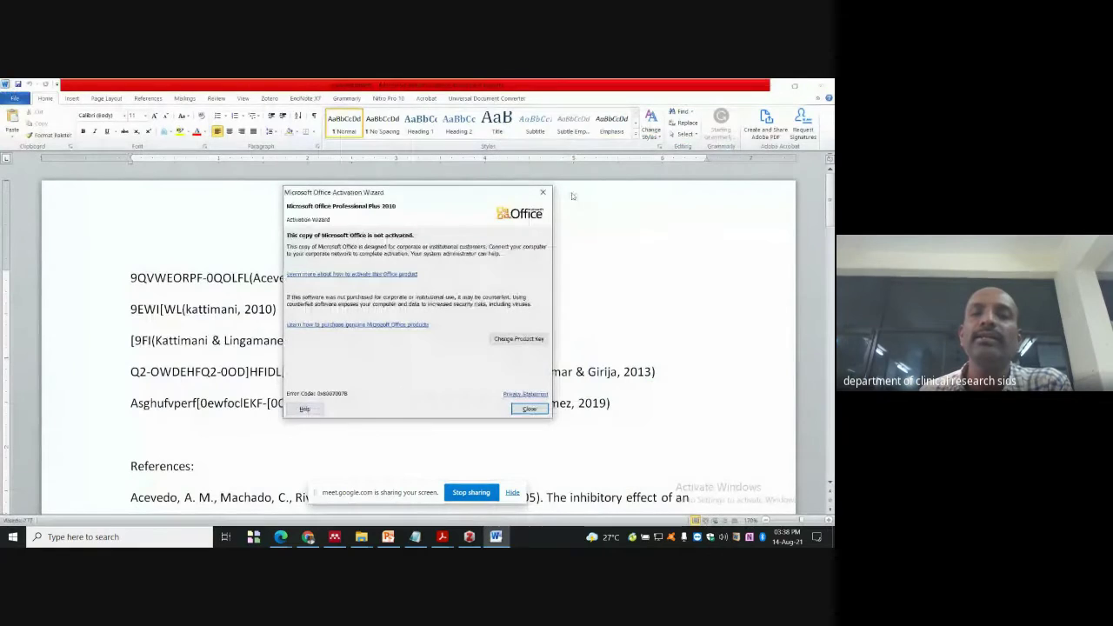
{"action": "left_click", "coordinate": [552, 186]}
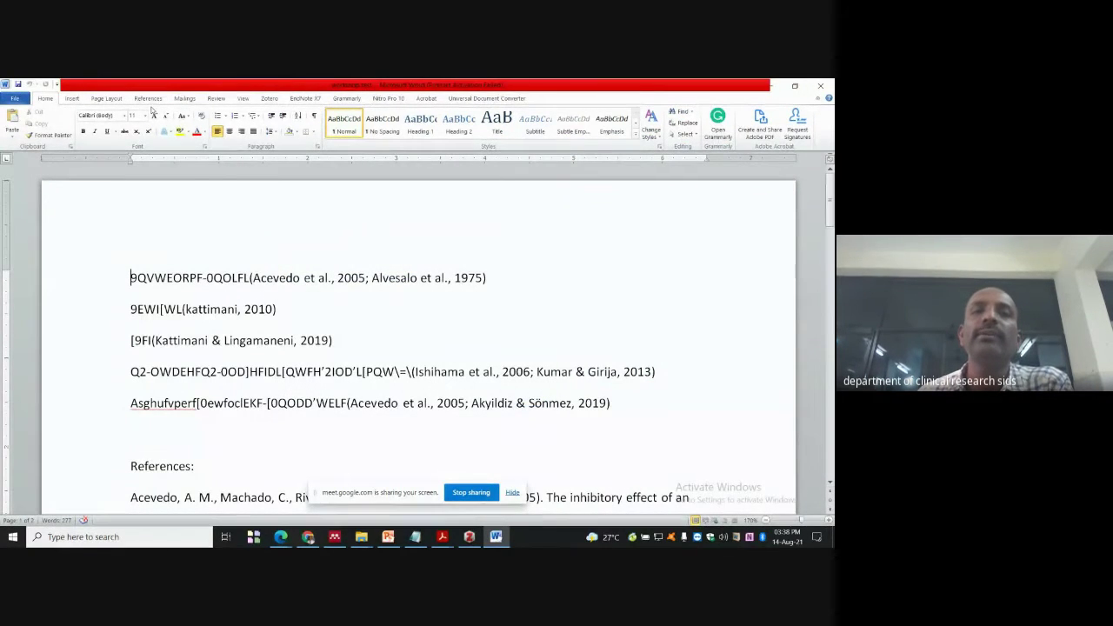
{"action": "left_click", "coordinate": [218, 99]}
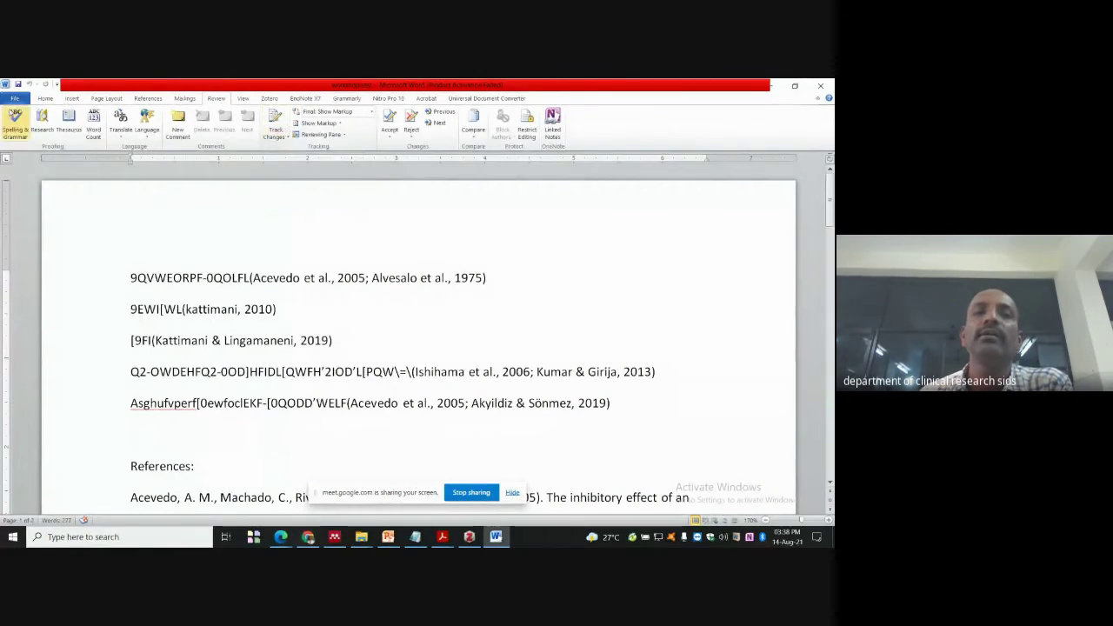
Choose International Journal of Oral and Maxillofacial Surgery in the Mendeley Style dropdown on the References tab.
{"action": "left_click", "coordinate": [244, 99]}
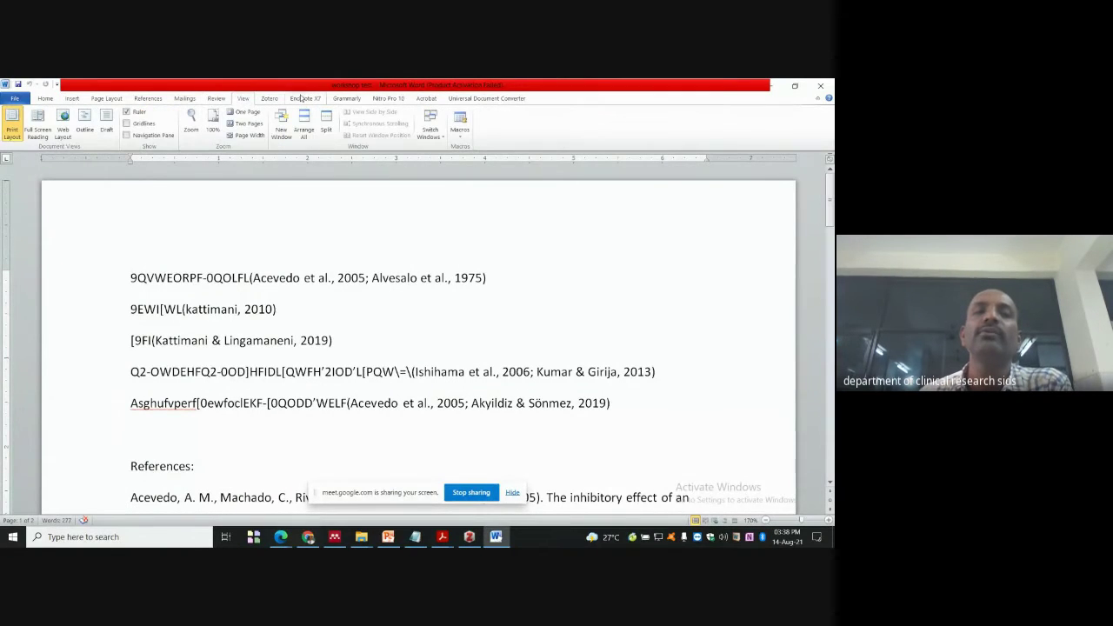
{"action": "left_click", "coordinate": [148, 99]}
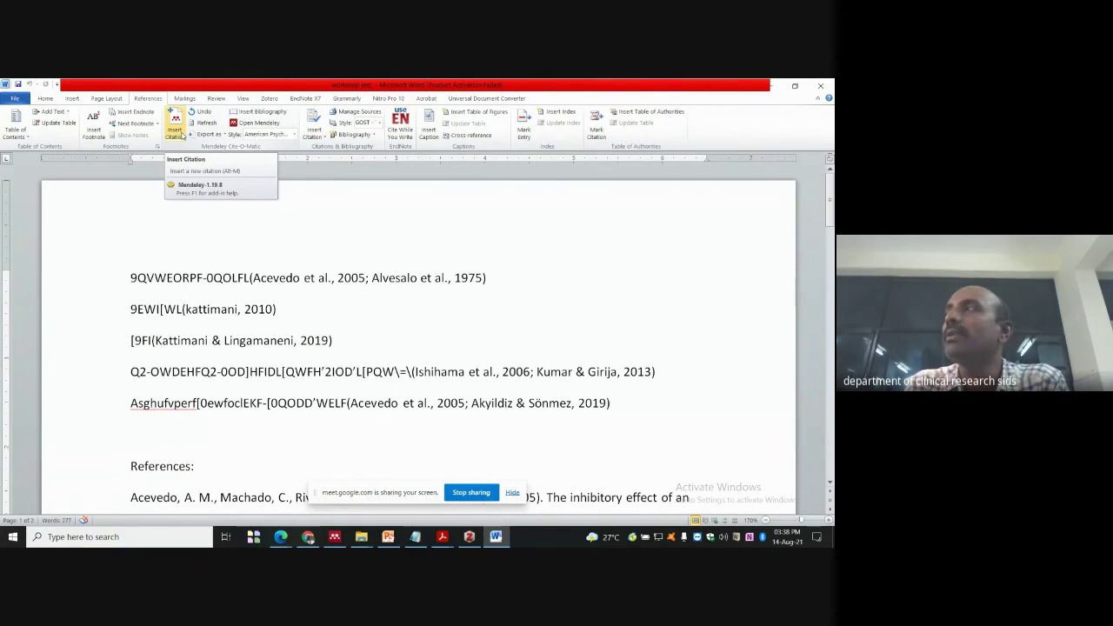
{"action": "left_click", "coordinate": [176, 132]}
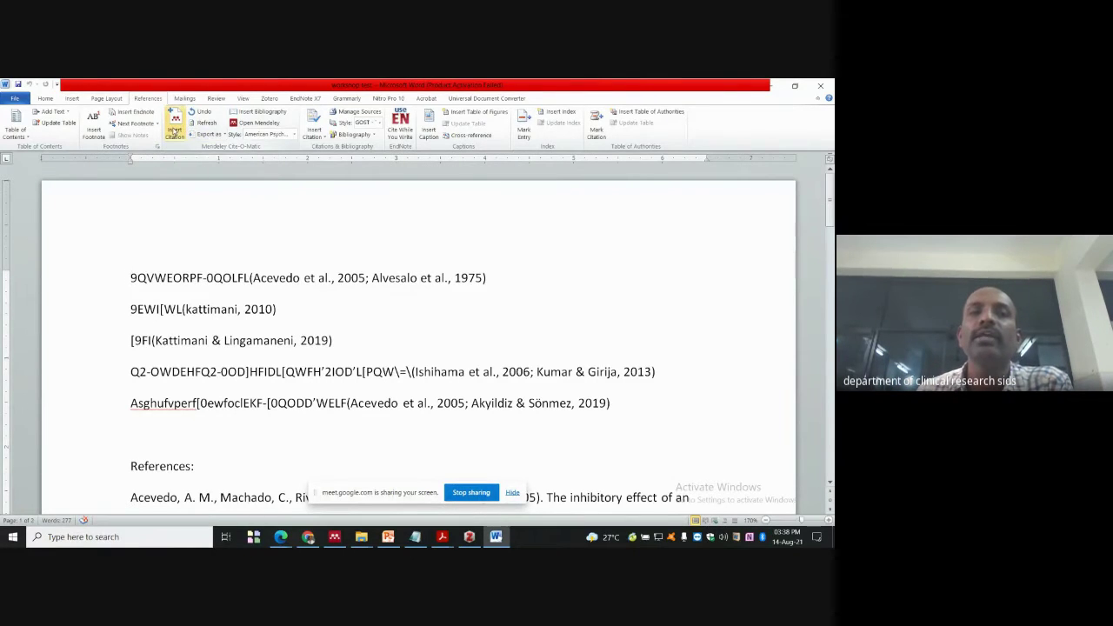
{"action": "left_click", "coordinate": [295, 136]}
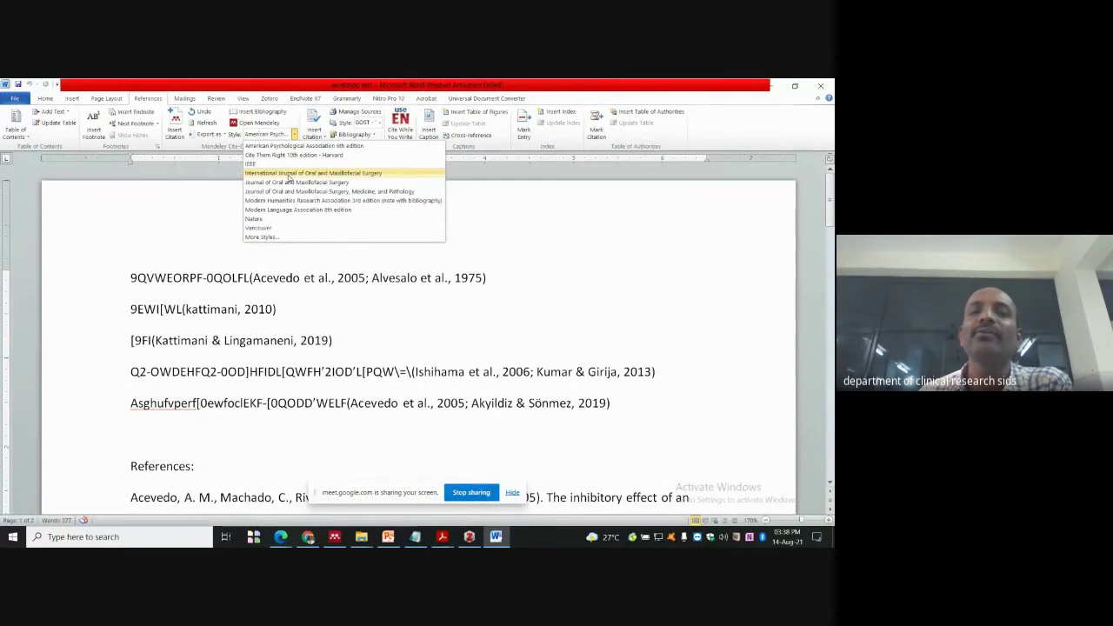
{"action": "left_click", "coordinate": [290, 175]}
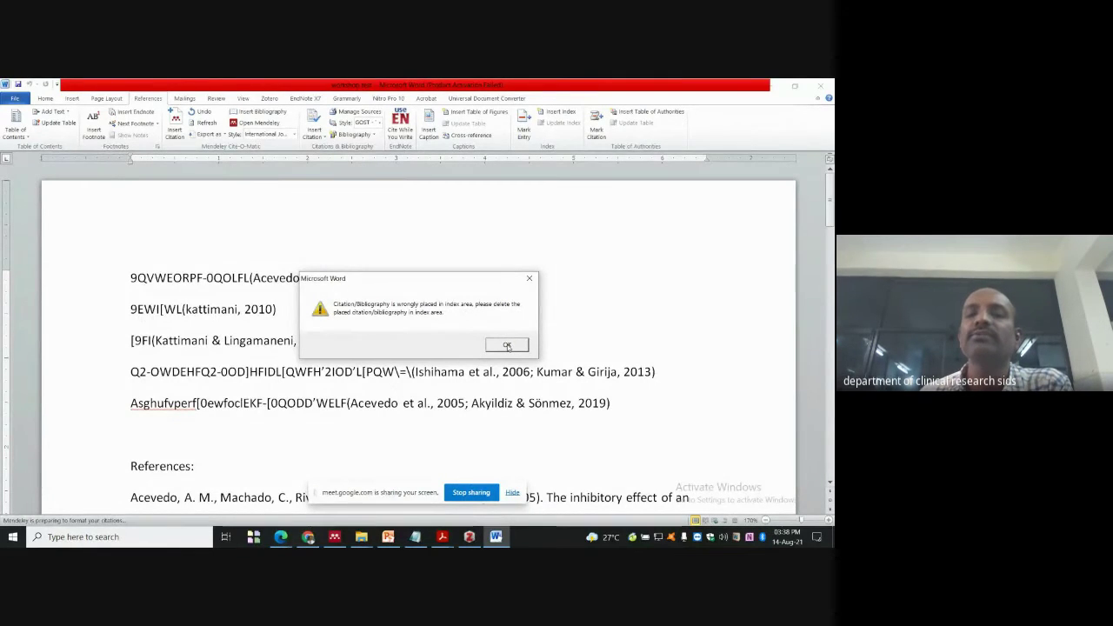
{"action": "left_click", "coordinate": [507, 345]}
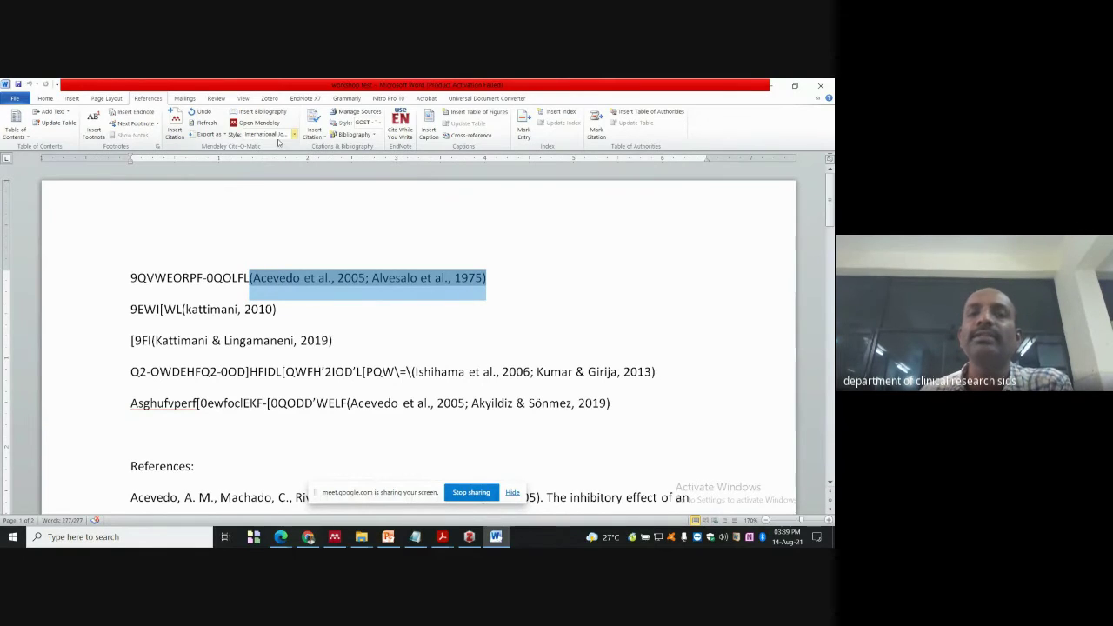
{"action": "left_click", "coordinate": [178, 123]}
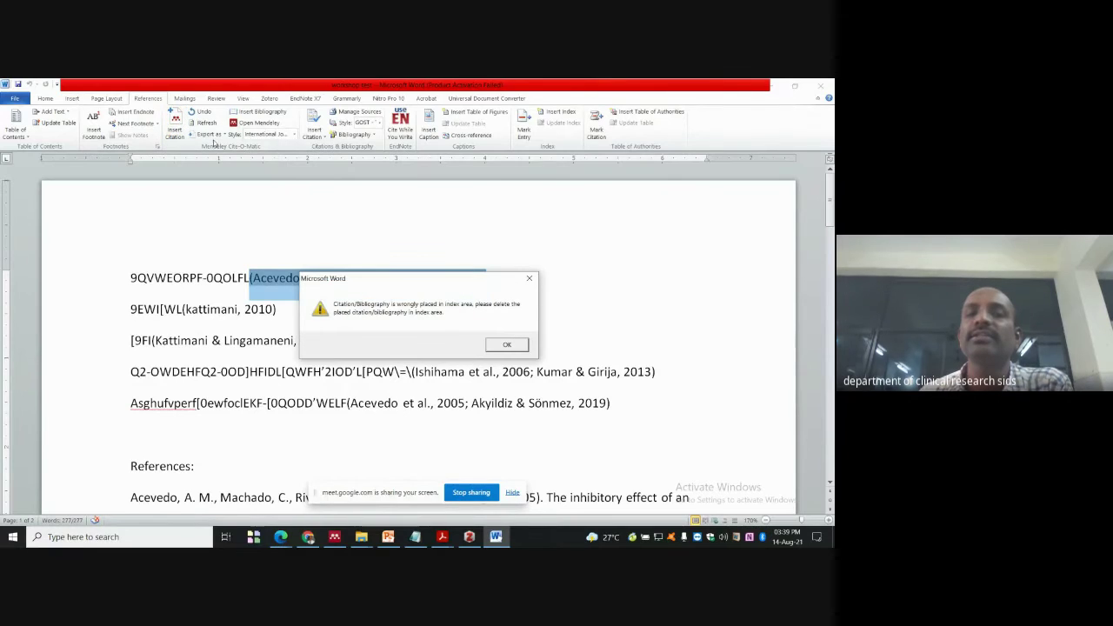
{"action": "left_click", "coordinate": [509, 345]}
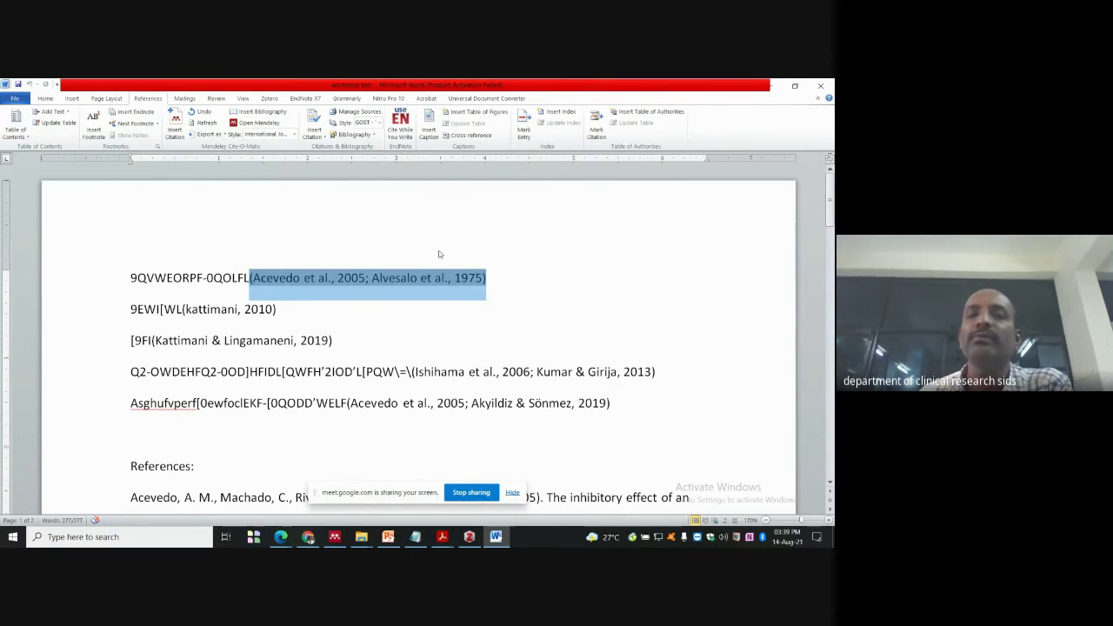
{"action": "left_click", "coordinate": [316, 305]}
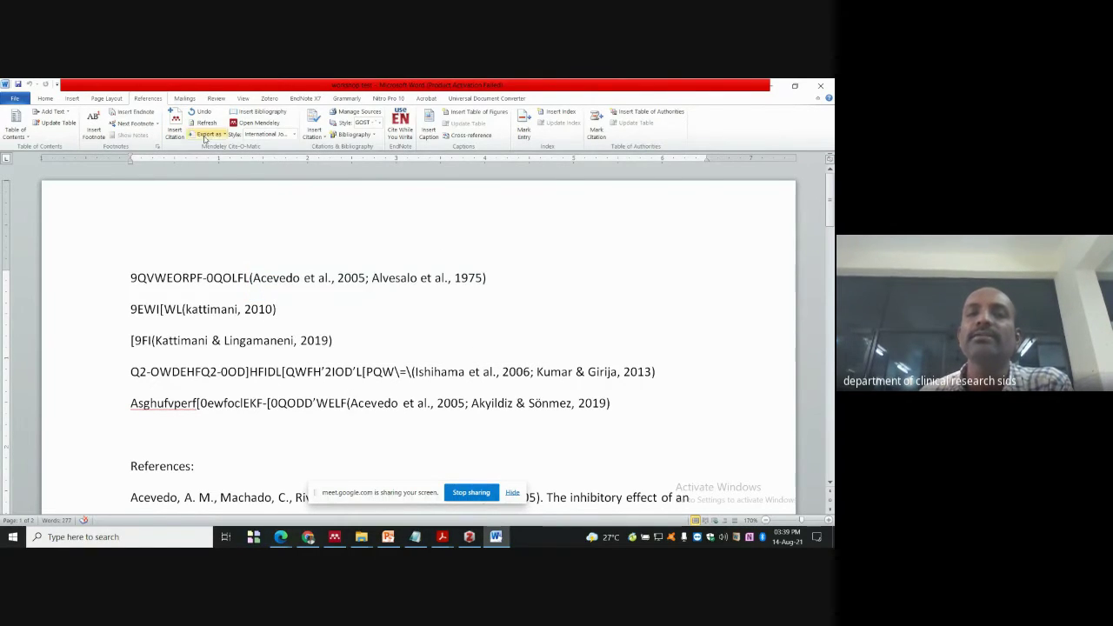
{"action": "left_click", "coordinate": [174, 123]}
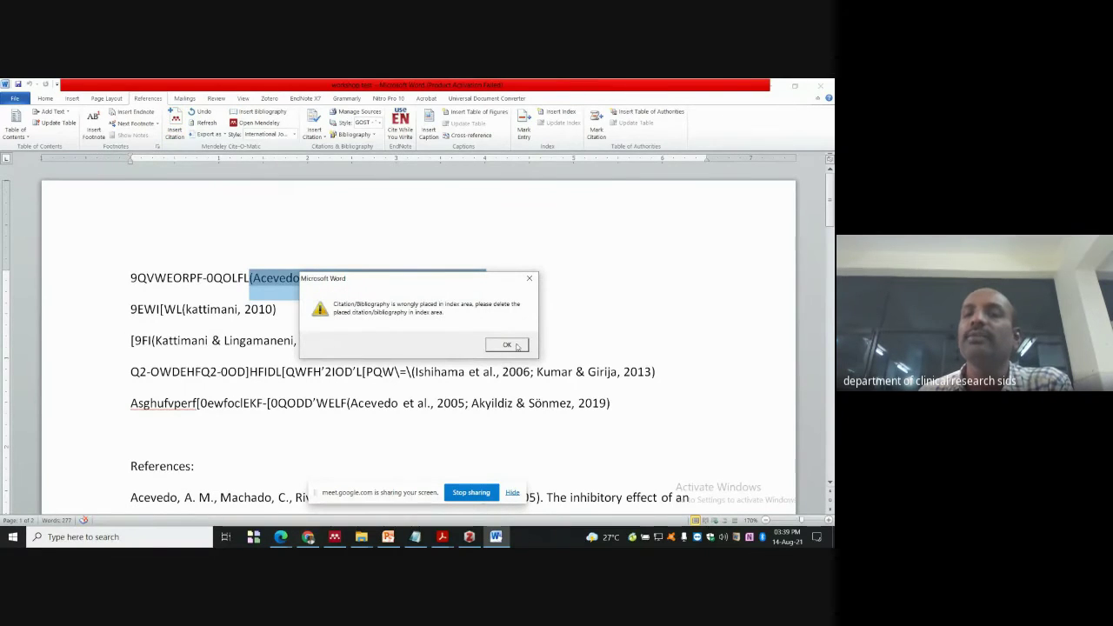
{"action": "left_click", "coordinate": [508, 345]}
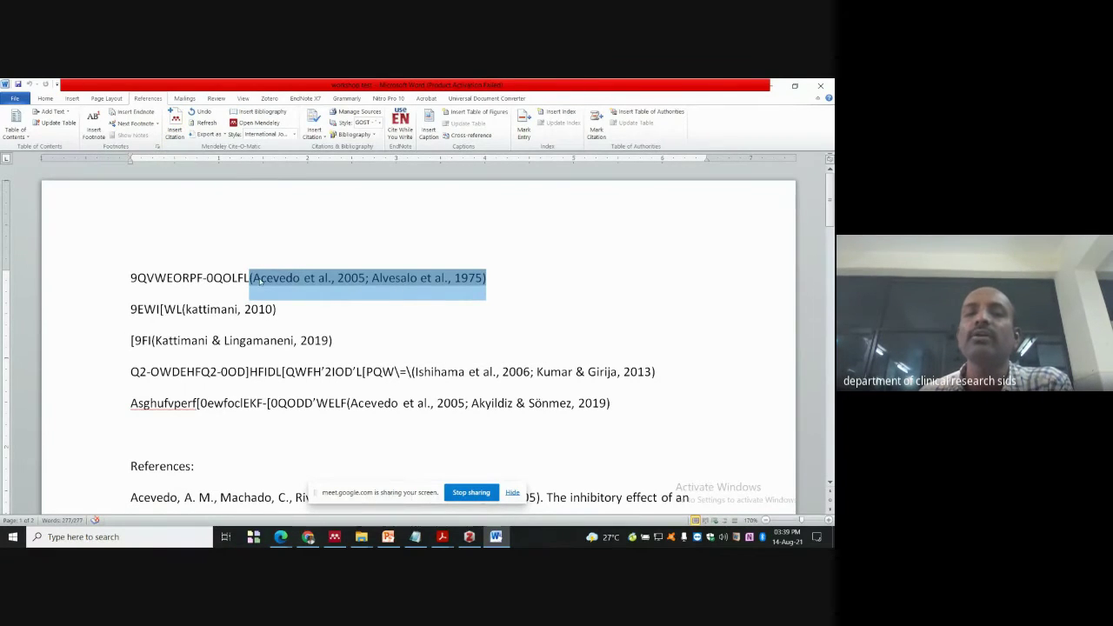
{"action": "left_click", "coordinate": [120, 280]}
{"action": "left_click", "coordinate": [200, 452]}
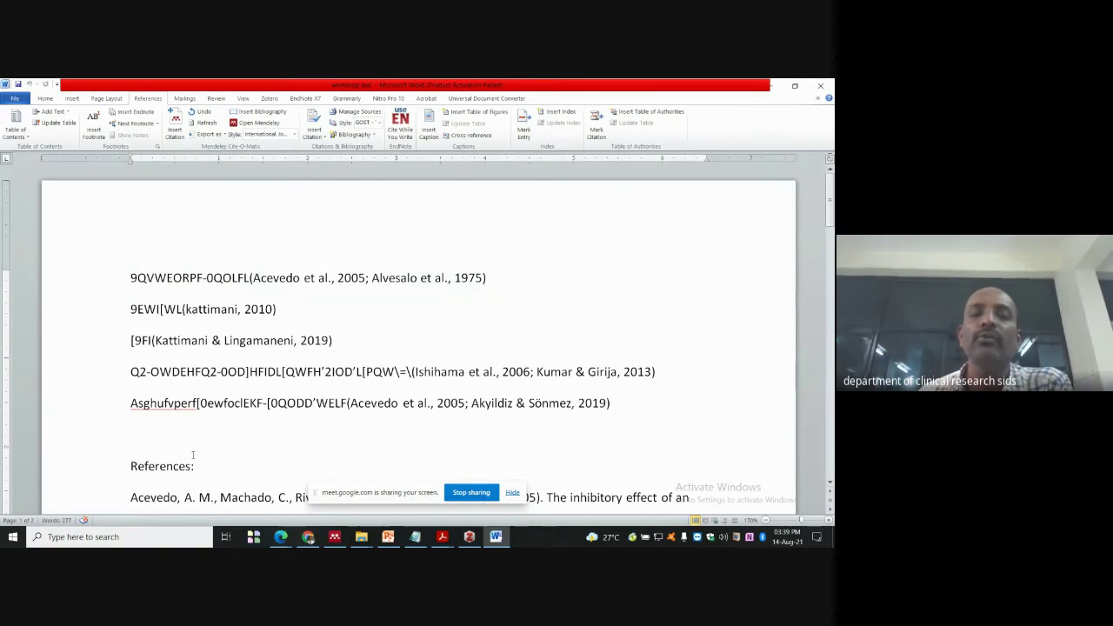
{"action": "scroll", "coordinate": [224, 391], "scroll_direction": "down", "scroll_amount": 3}
{"action": "type", "text": "Astrfyhjkl;]"}
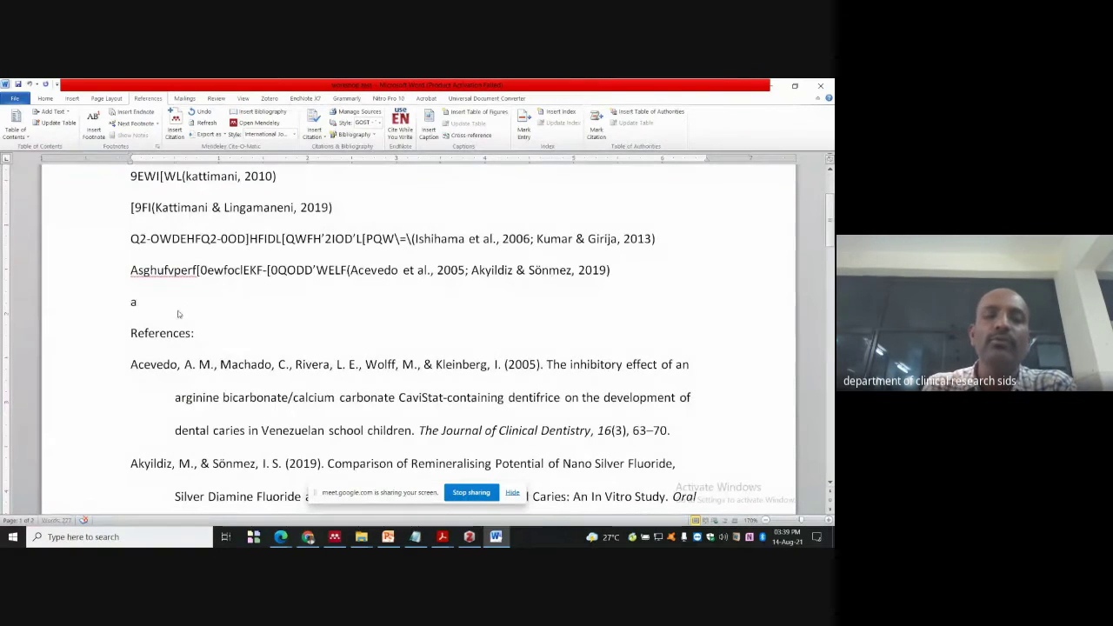
{"action": "key", "text": "Return"}
{"action": "type", "text": ";gfgdxfghui[l"}
{"action": "key", "text": "Return"}
{"action": "type", "text": "';bhgtf6y8u9o]p;"}
{"action": "key", "text": "Return"}
{"action": "type", "text": "';hgtfuyu9i]p;"}
{"action": "key", "text": "Return"}
{"action": "type", "text": "',mnbhvtfuyu809"}
{"action": "scroll", "coordinate": [291, 250], "scroll_direction": "up", "scroll_amount": 1}
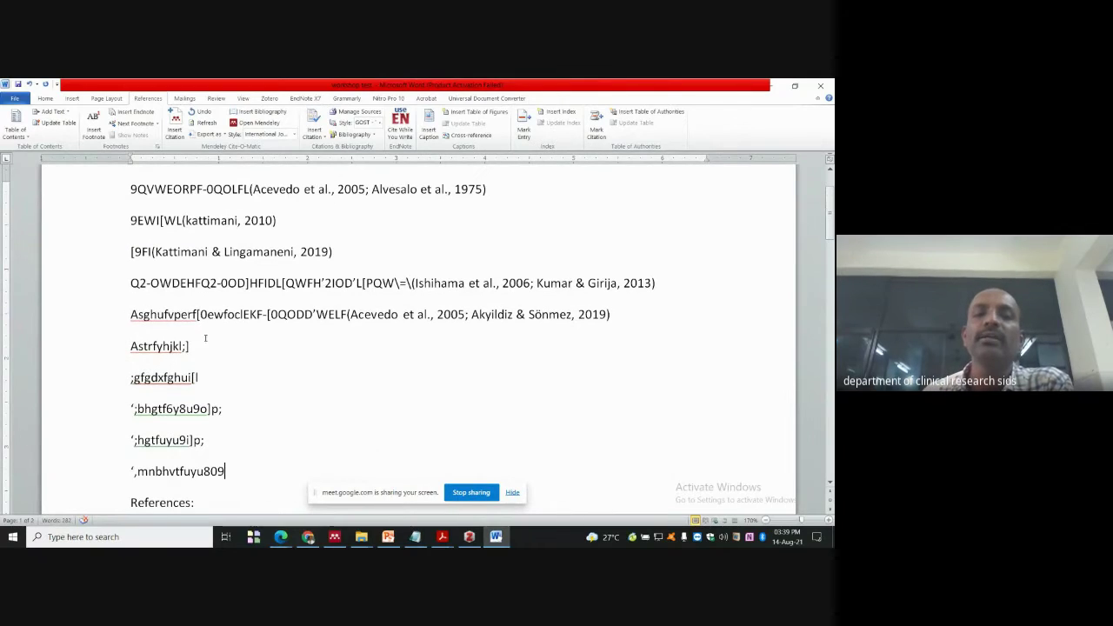
{"action": "left_click", "coordinate": [174, 126]}
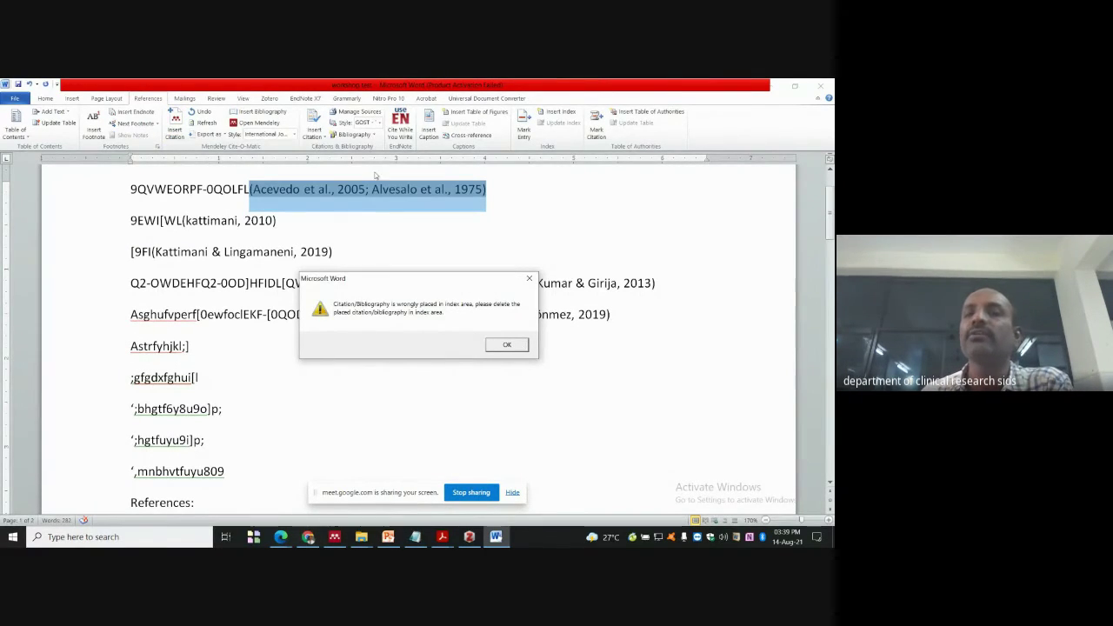
{"action": "left_click", "coordinate": [503, 346]}
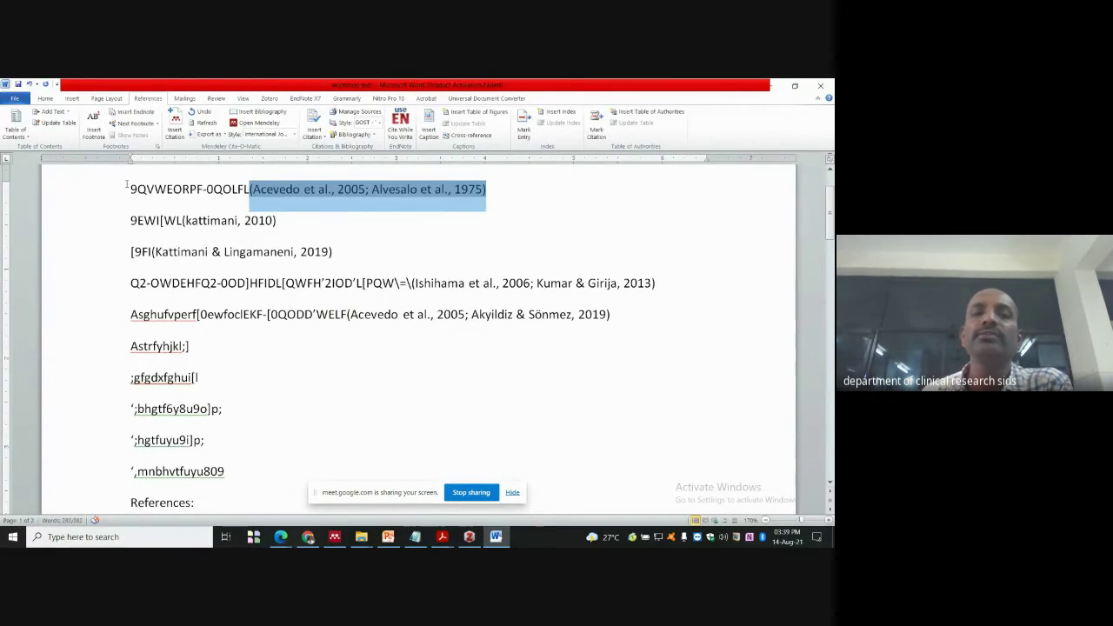
{"action": "left_click_drag", "start_coordinate": [347, 177], "coordinate": [824, 246]}
{"action": "scroll", "coordinate": [824, 246], "scroll_direction": "down", "scroll_amount": 1}
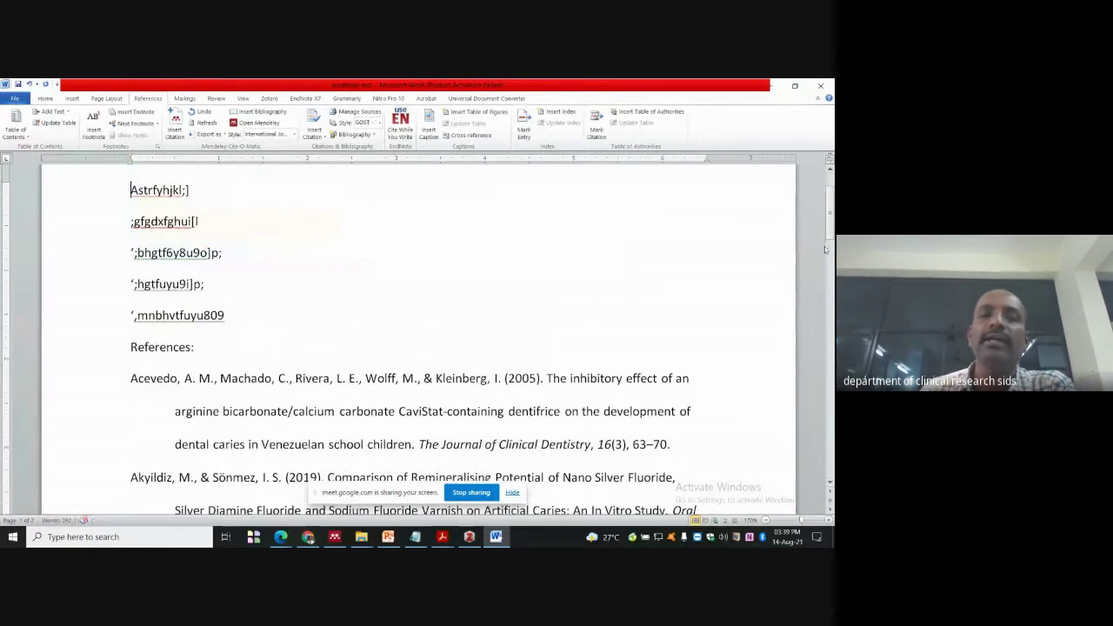
{"action": "left_click", "coordinate": [132, 190]}
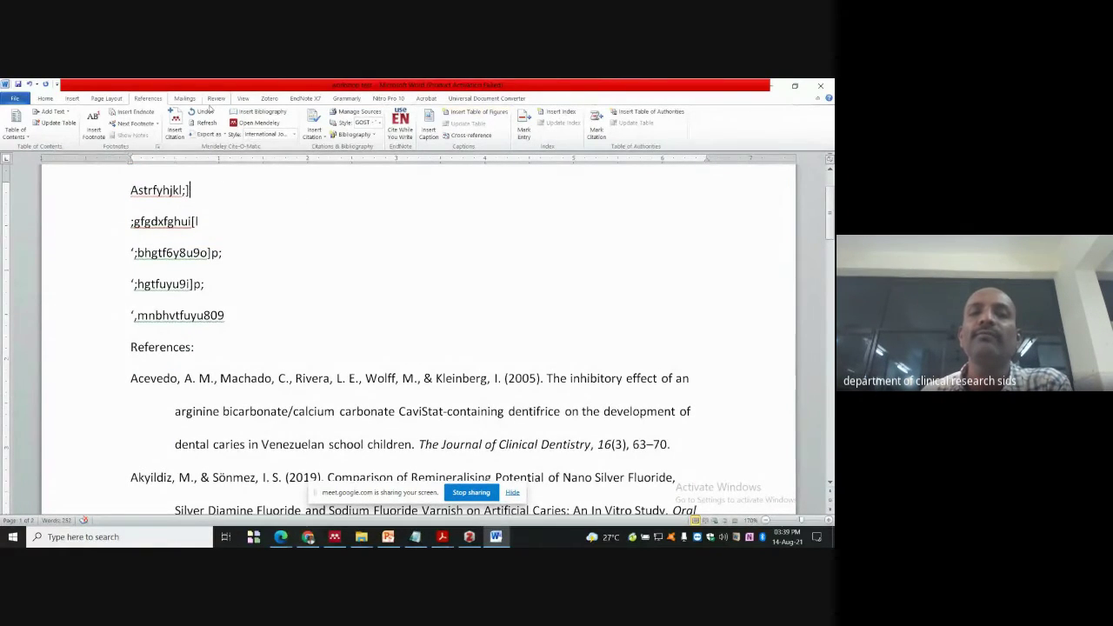
{"action": "left_click", "coordinate": [179, 122]}
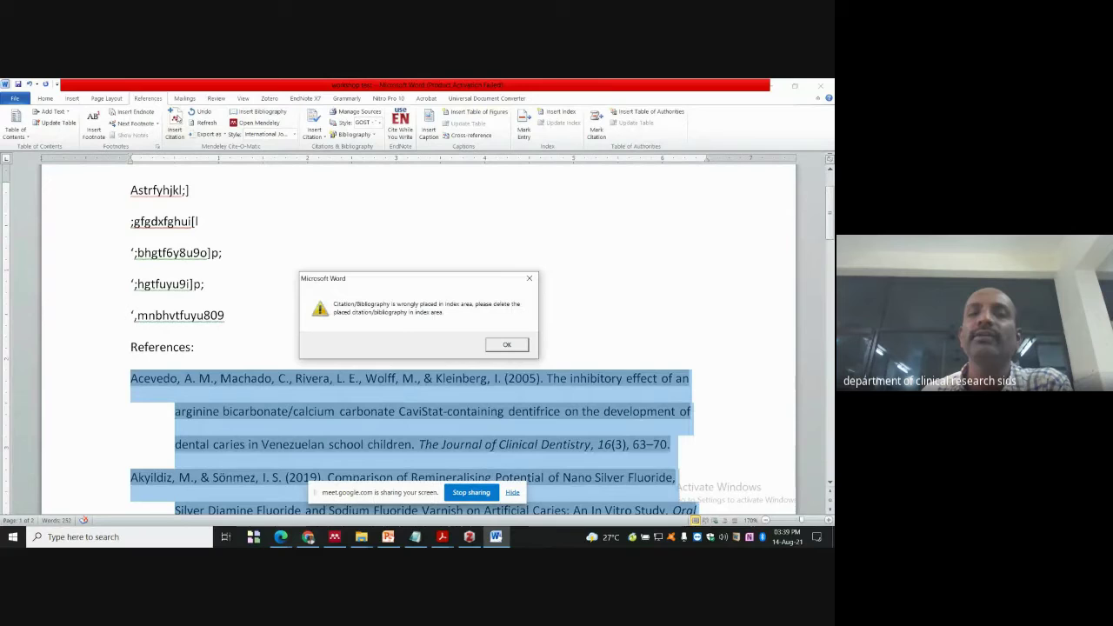
{"action": "left_click", "coordinate": [508, 345]}
{"action": "scroll", "coordinate": [120, 350], "scroll_direction": "down", "scroll_amount": 5}
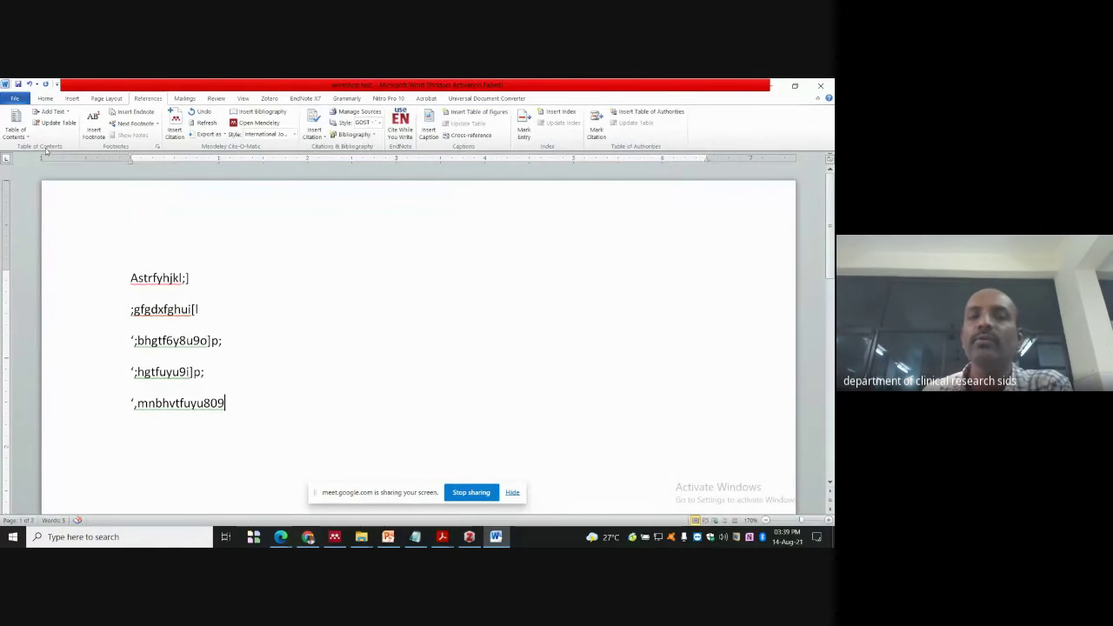
Cite the Haghgoo 2015 caries paper at the end of the first line.
{"action": "left_click", "coordinate": [175, 126]}
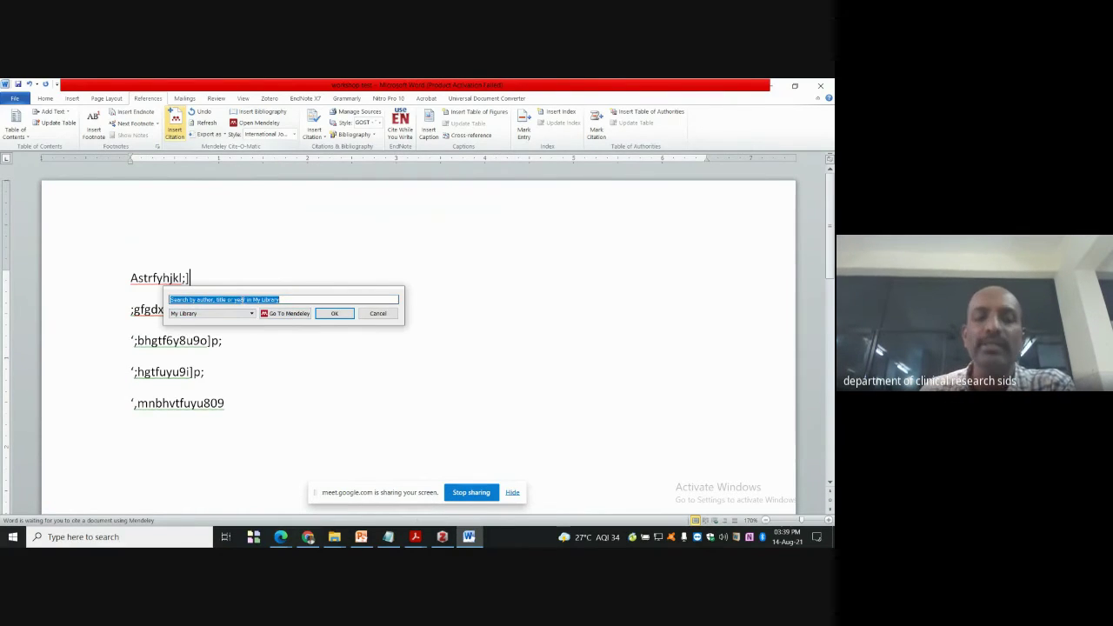
{"action": "type", "text": "car"}
{"action": "type", "text": "ies"}
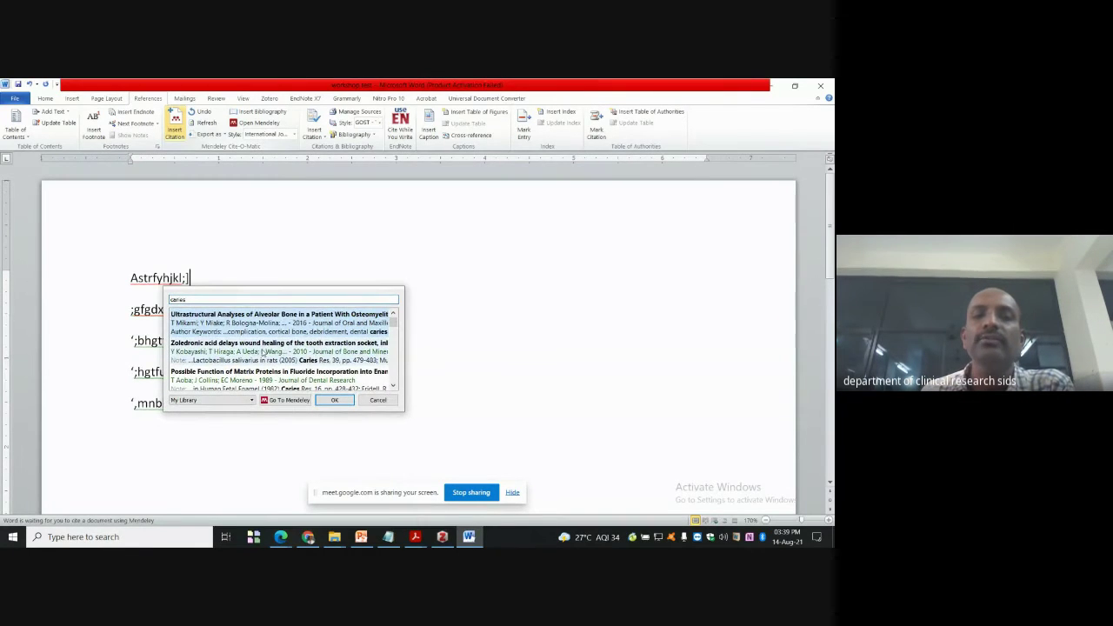
{"action": "scroll", "coordinate": [262, 327], "scroll_direction": "down", "scroll_amount": 4}
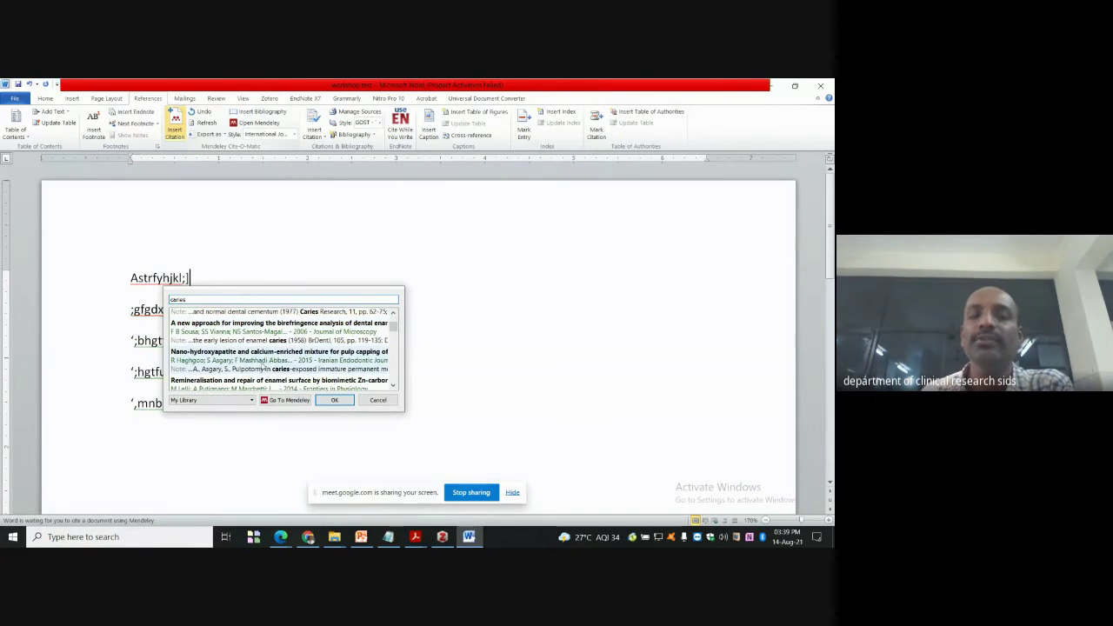
{"action": "left_click", "coordinate": [281, 360]}
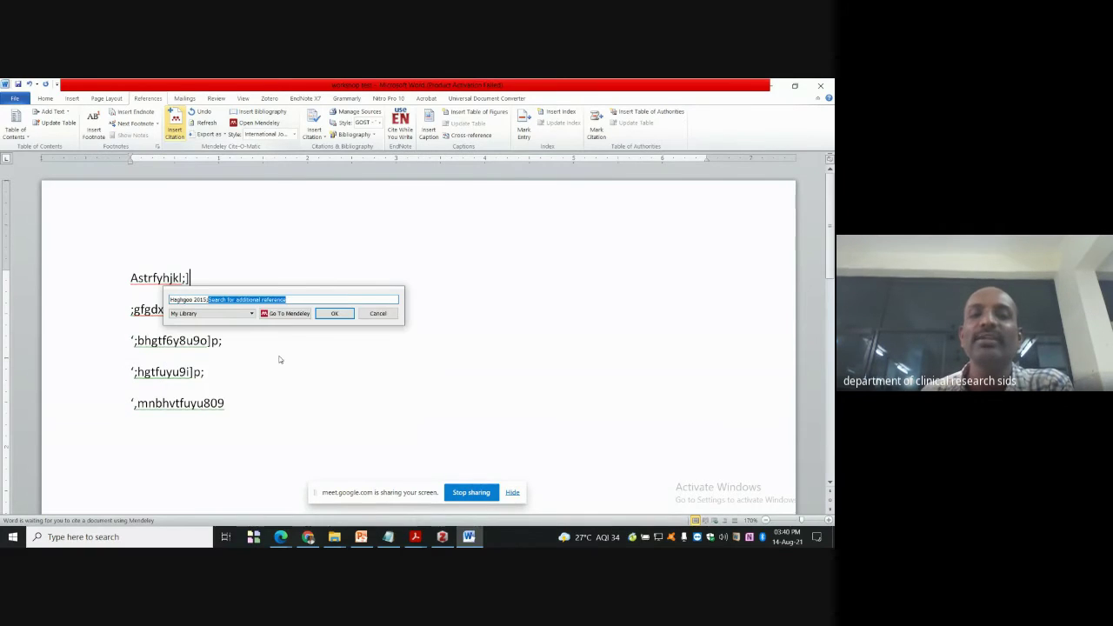
{"action": "left_click", "coordinate": [336, 314]}
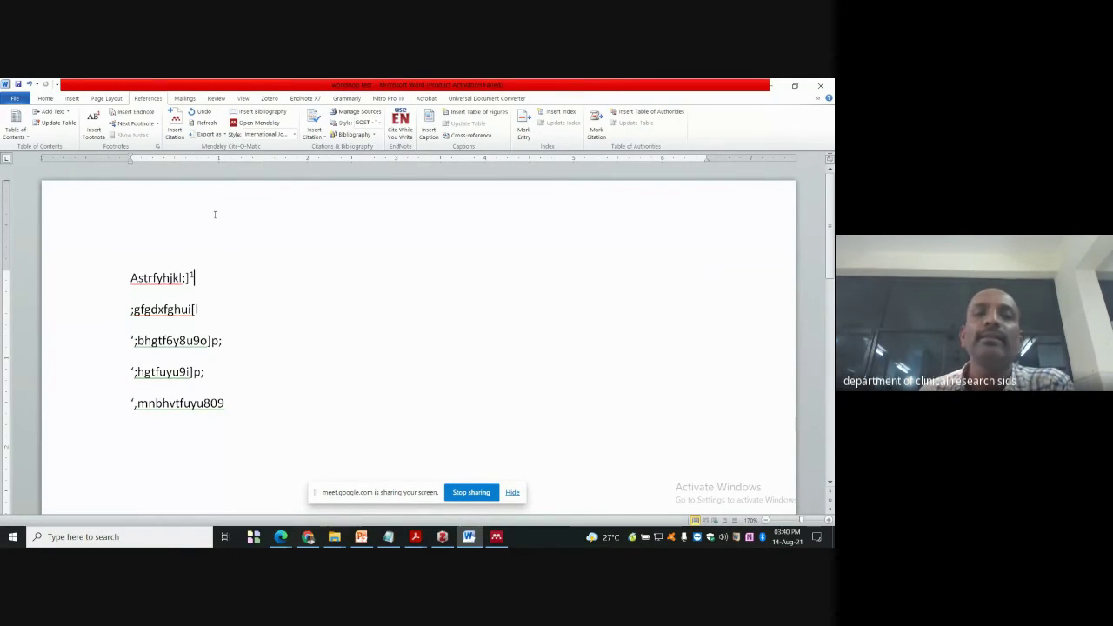
Cite the Cohen 1992 paper at the end of the second line.
{"action": "left_click", "coordinate": [201, 311]}
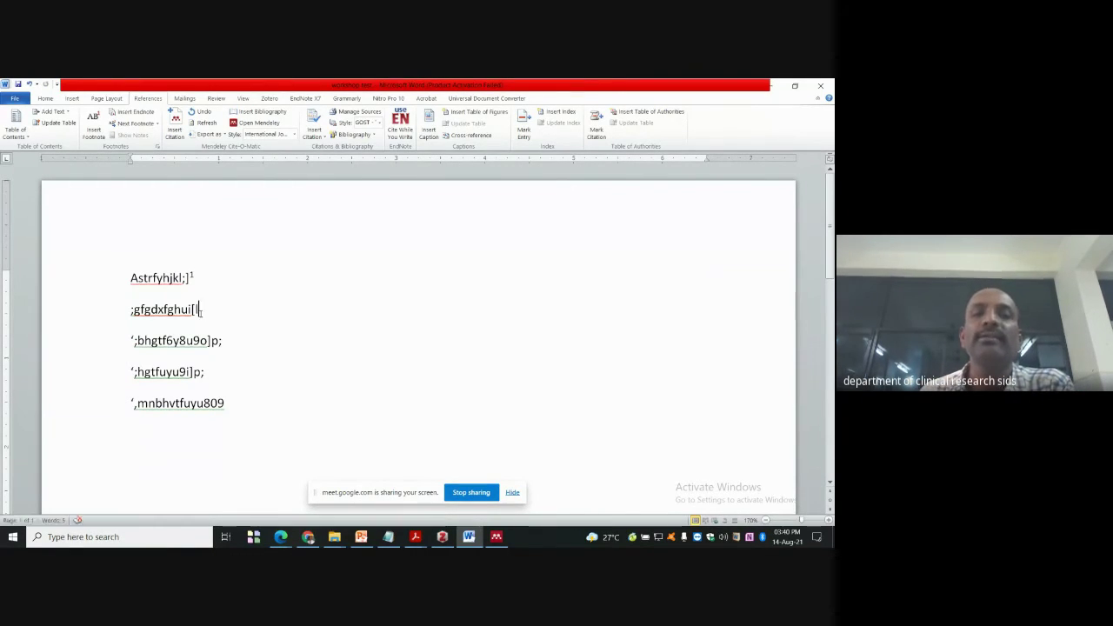
{"action": "left_click", "coordinate": [174, 126]}
{"action": "type", "text": "a"}
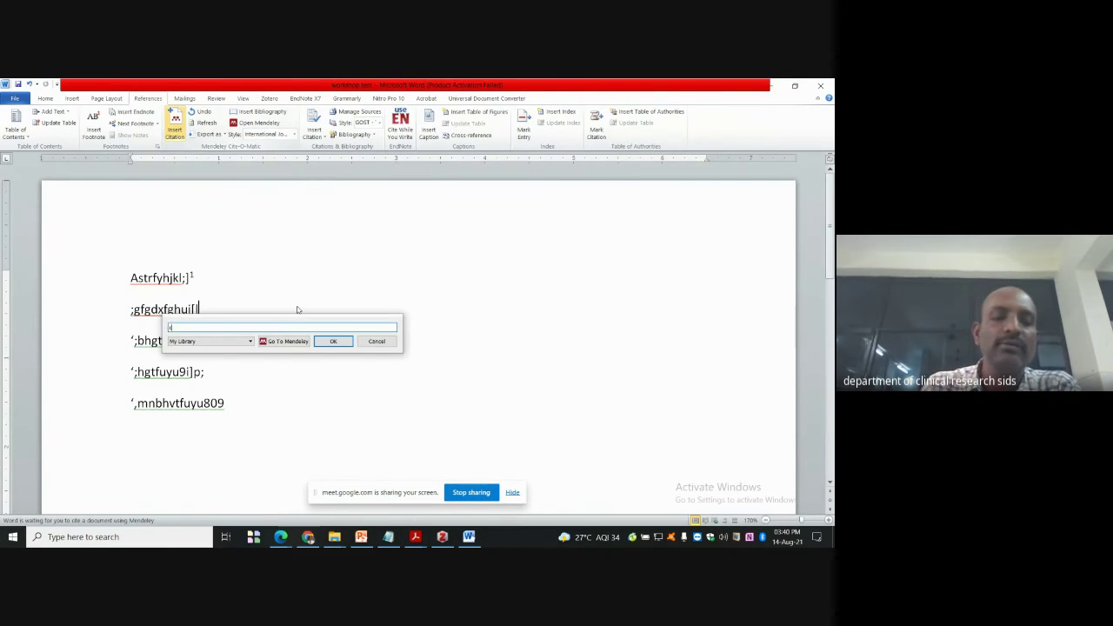
{"action": "type", "text": "aries"}
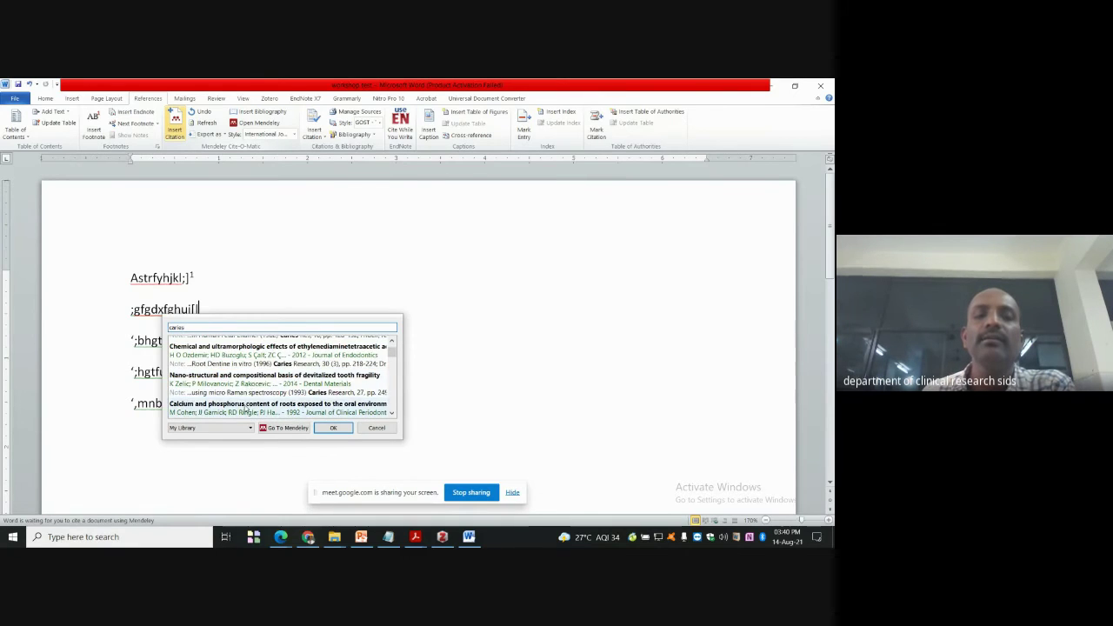
{"action": "left_click", "coordinate": [252, 407]}
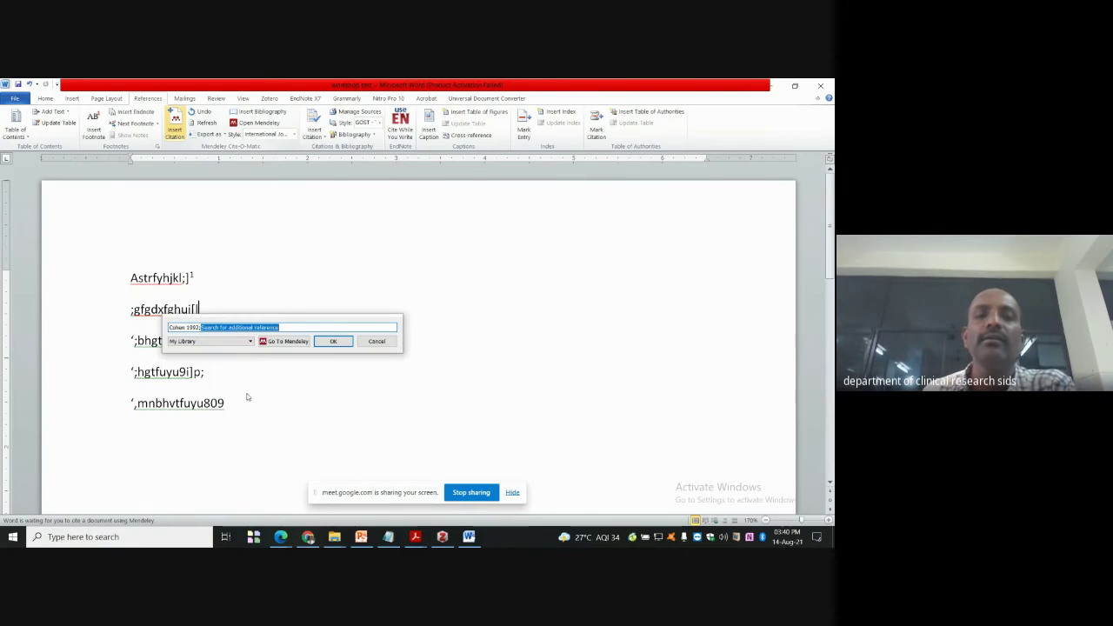
{"action": "left_click", "coordinate": [326, 343]}
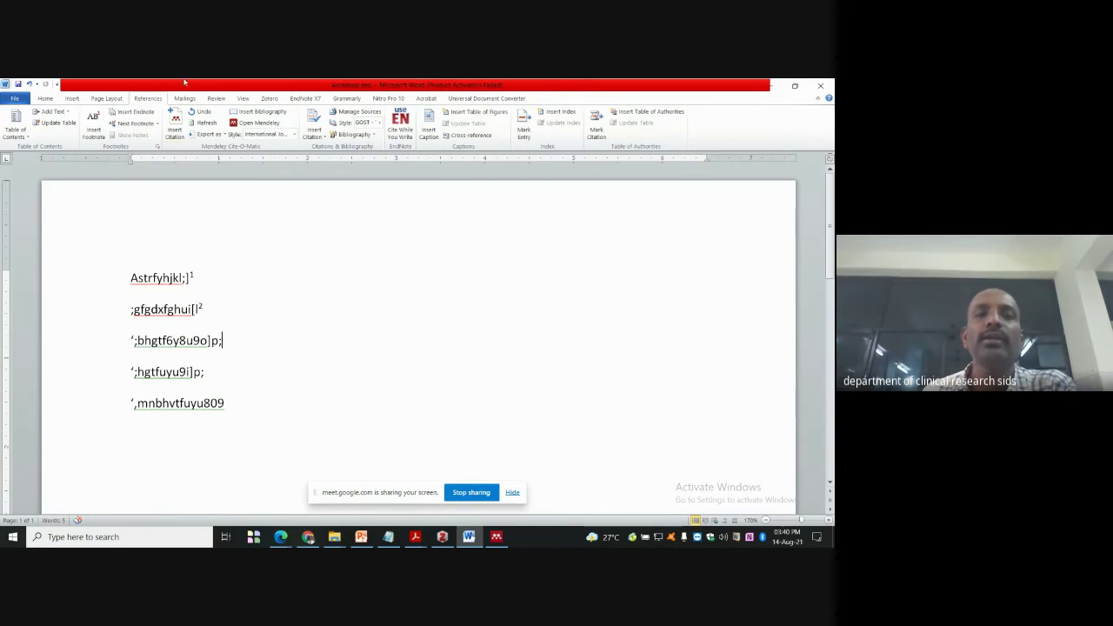
Add citations to the Mikami 2016 and Kobayashi 2010 caries papers.
{"action": "key", "text": "alt+m"}
{"action": "type", "text": "caries"}
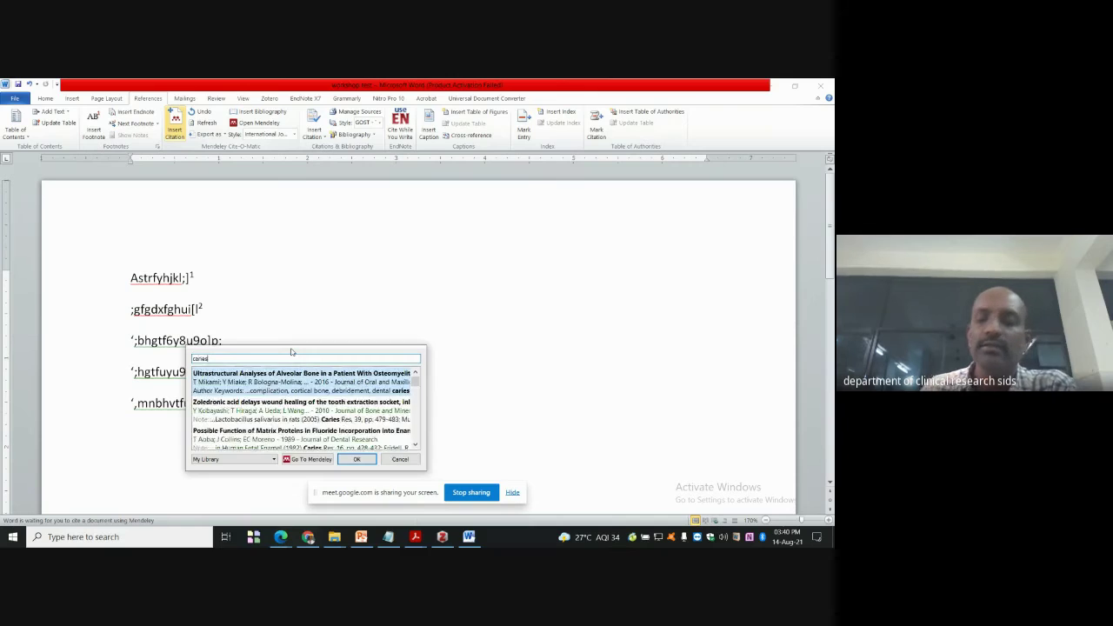
{"action": "key", "text": "Return"}
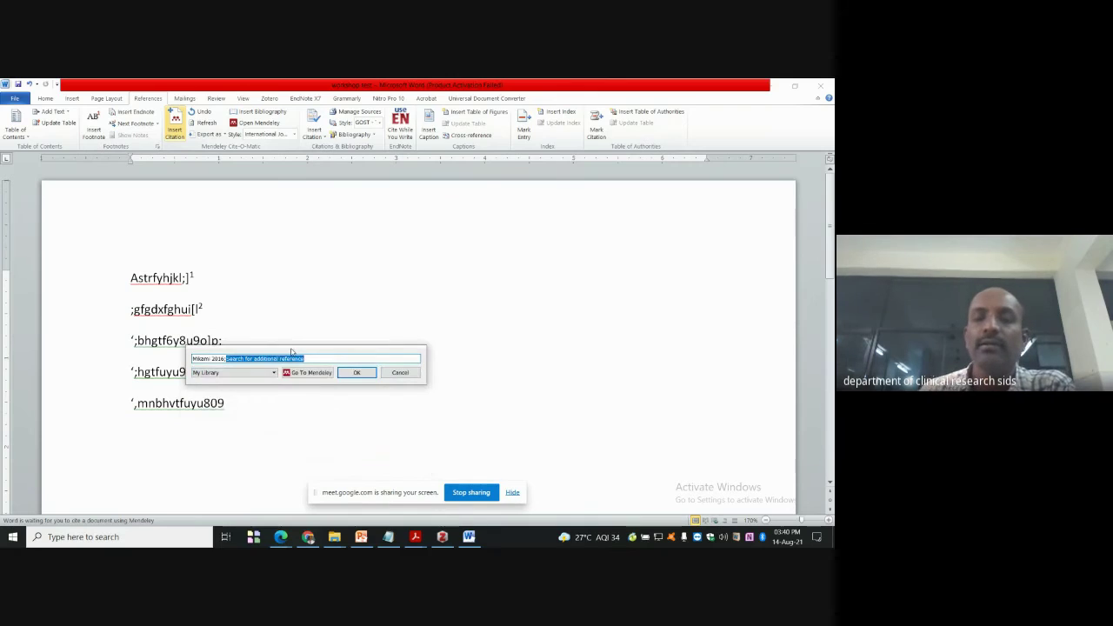
{"action": "left_click", "coordinate": [355, 372]}
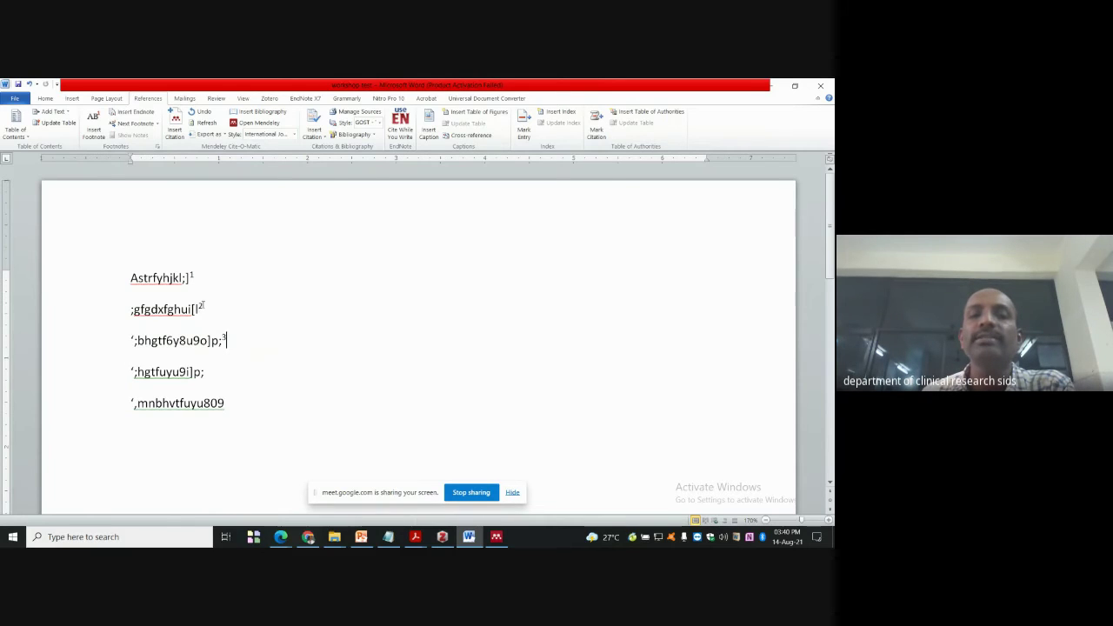
{"action": "left_click", "coordinate": [178, 130]}
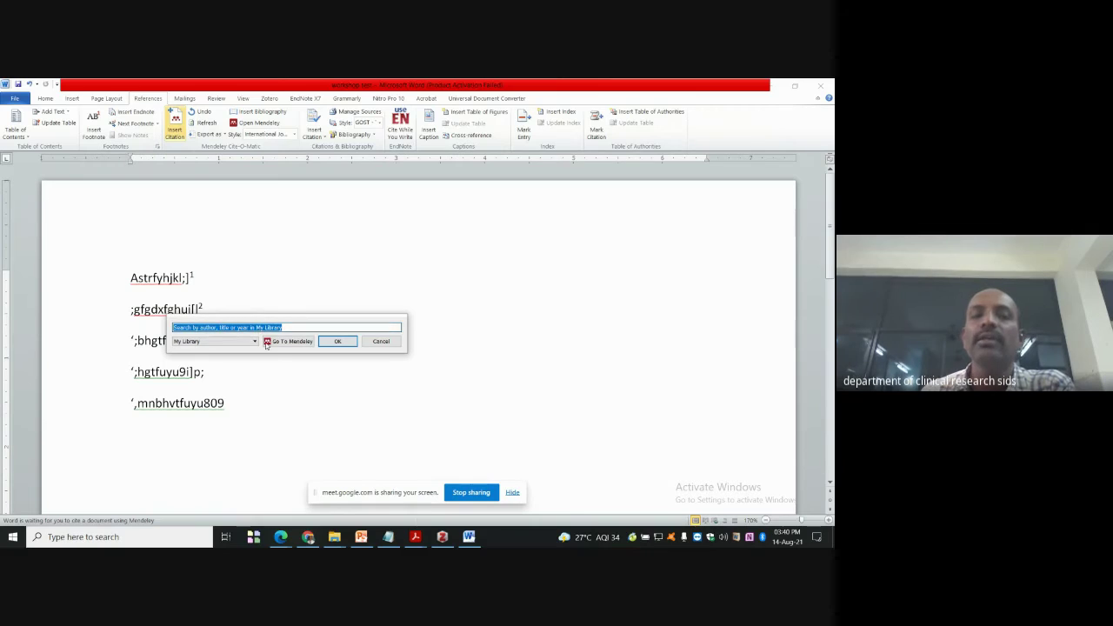
{"action": "type", "text": "caries"}
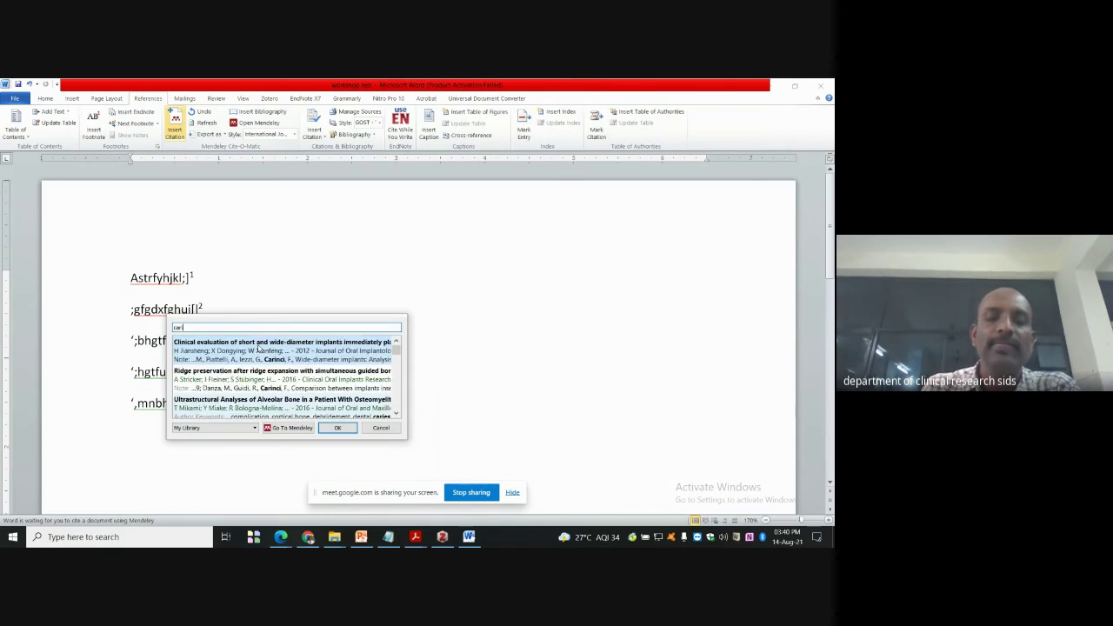
{"action": "left_click", "coordinate": [253, 372]}
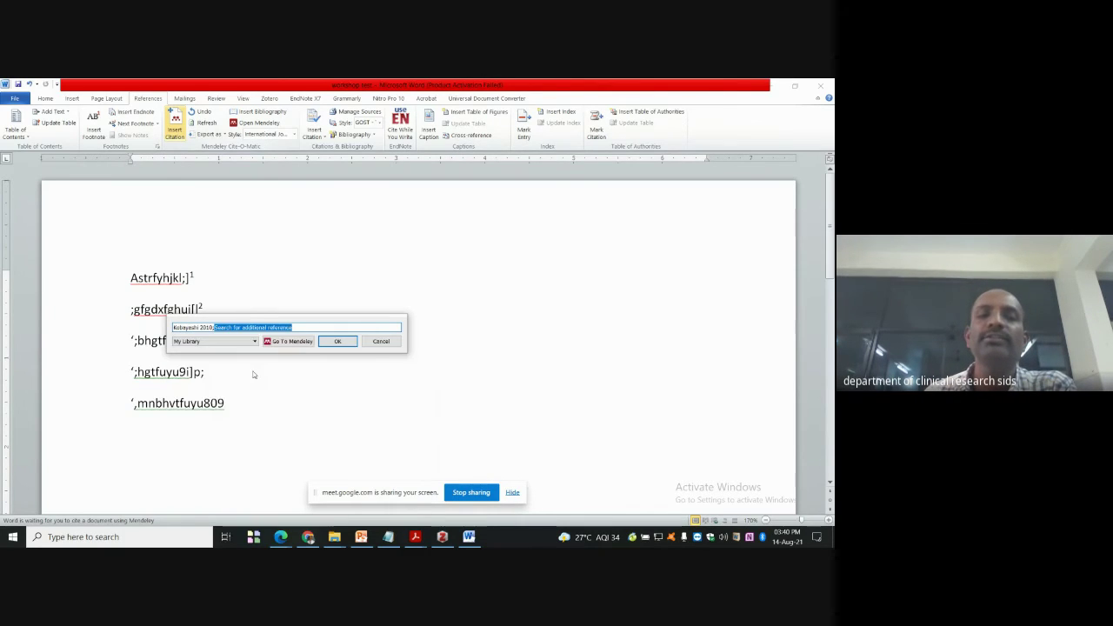
{"action": "left_click", "coordinate": [330, 345]}
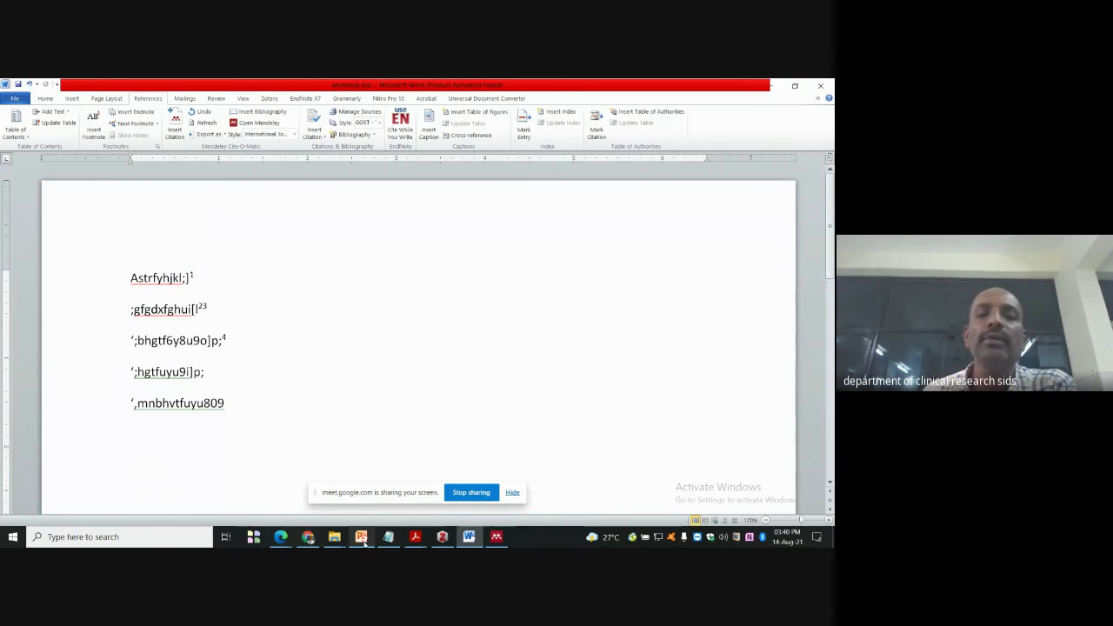
Type the heading 'References:' on a new line after the last line of text.
{"action": "left_click", "coordinate": [244, 408]}
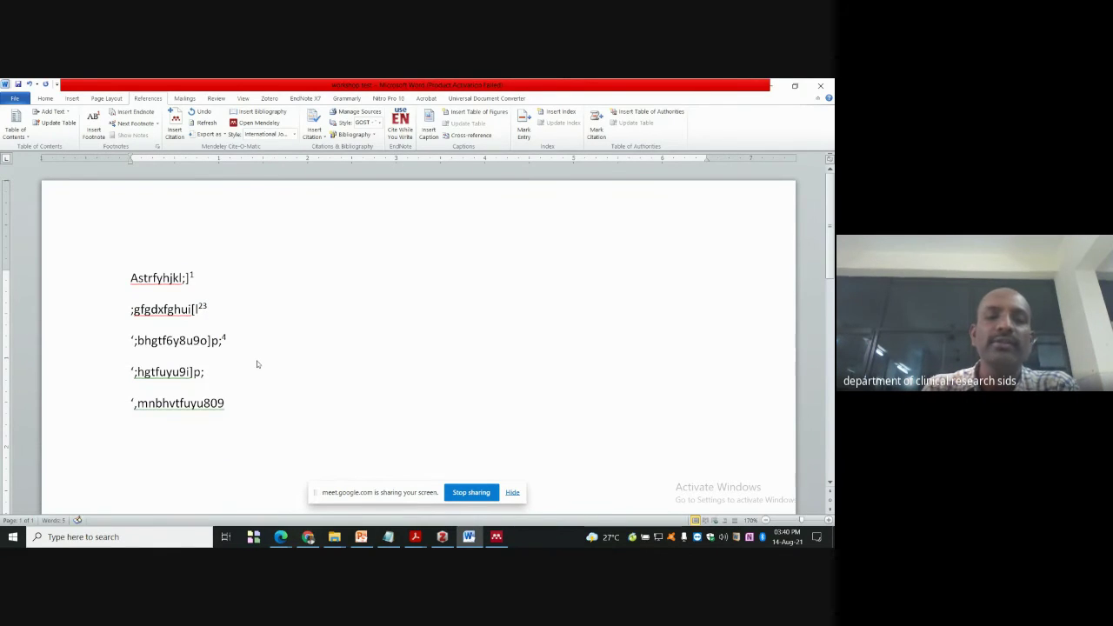
{"action": "type", "text": "Refre"}
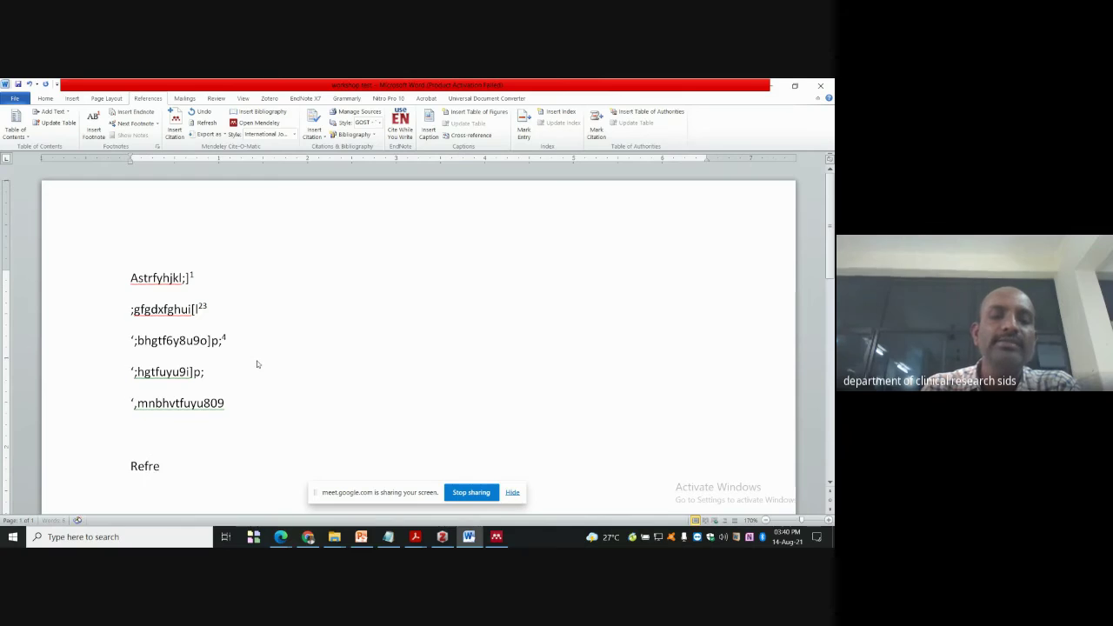
{"action": "key", "text": "BackSpace"}
{"action": "key", "text": "BackSpace"}
{"action": "type", "text": "ere"}
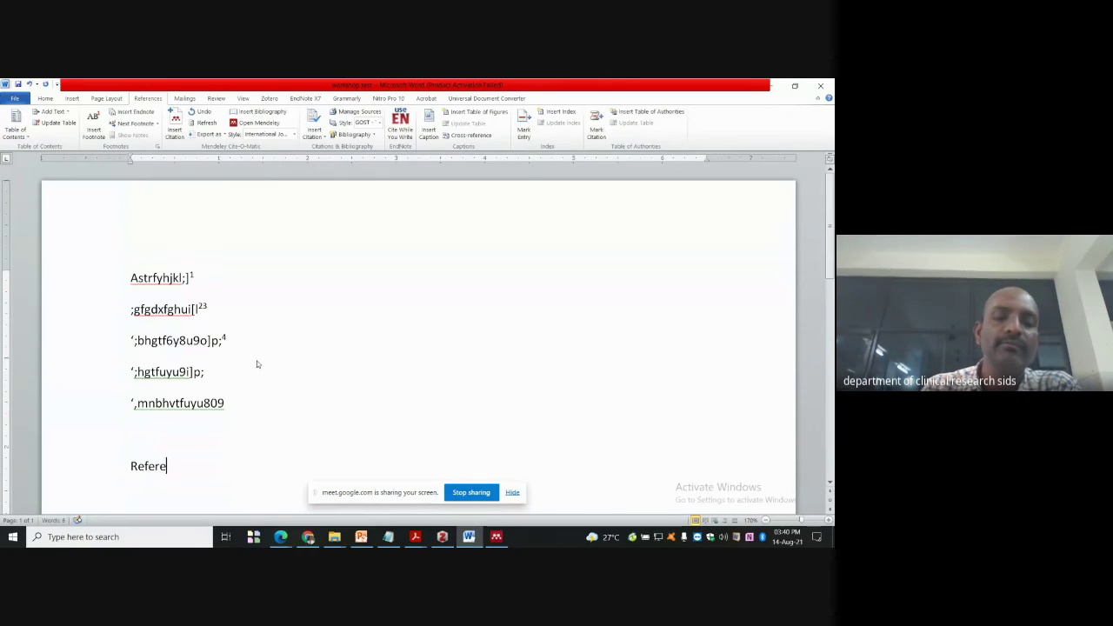
{"action": "type", "text": "nces:"}
{"action": "key", "text": "Return"}
{"action": "scroll", "coordinate": [263, 333], "scroll_direction": "down", "scroll_amount": 2}
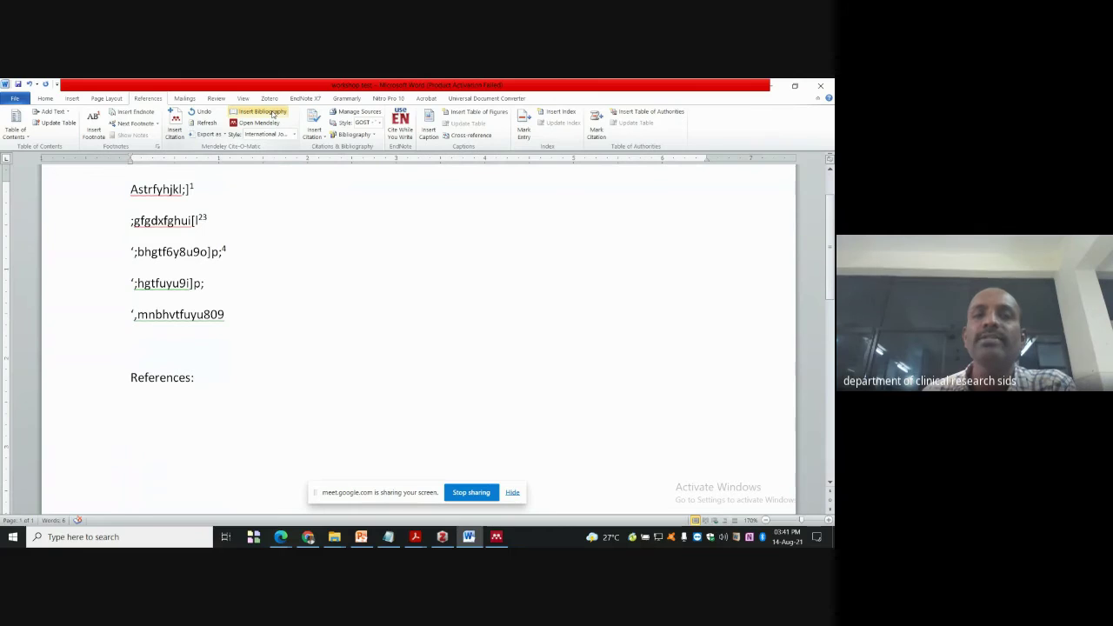
Insert the Mendeley bibliography listing the four cited papers numbered 1–4.
{"action": "left_click", "coordinate": [272, 114]}
{"action": "scroll", "coordinate": [228, 221], "scroll_direction": "down", "scroll_amount": 6}
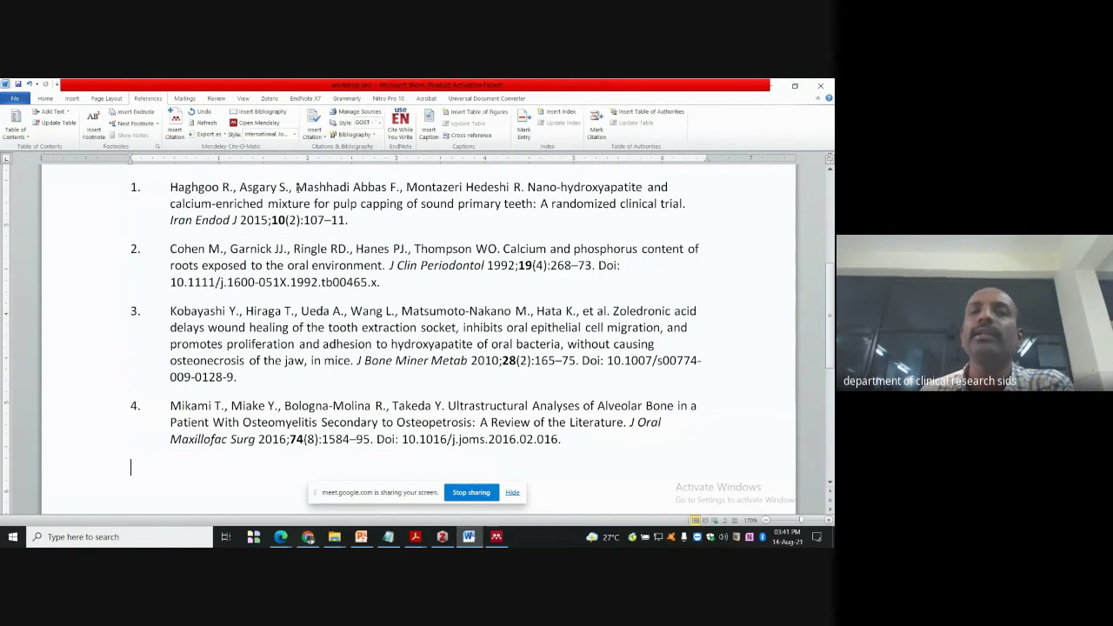
{"action": "scroll", "coordinate": [362, 303], "scroll_direction": "up", "scroll_amount": 5}
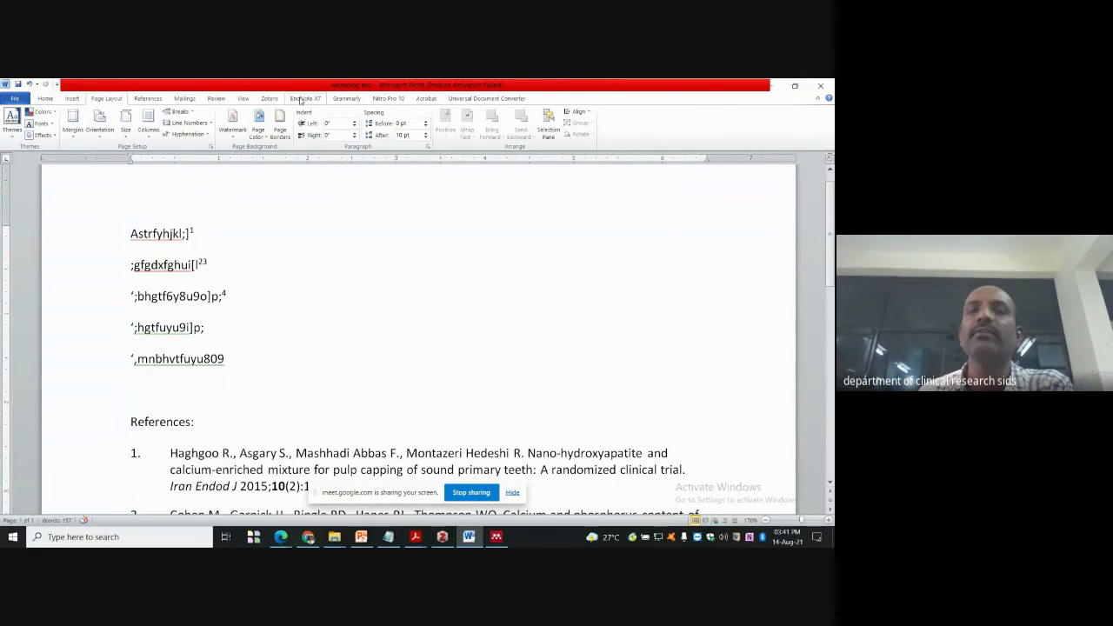
Switch to the EndNote X7 tab and close the Word document window.
{"action": "left_click", "coordinate": [303, 98]}
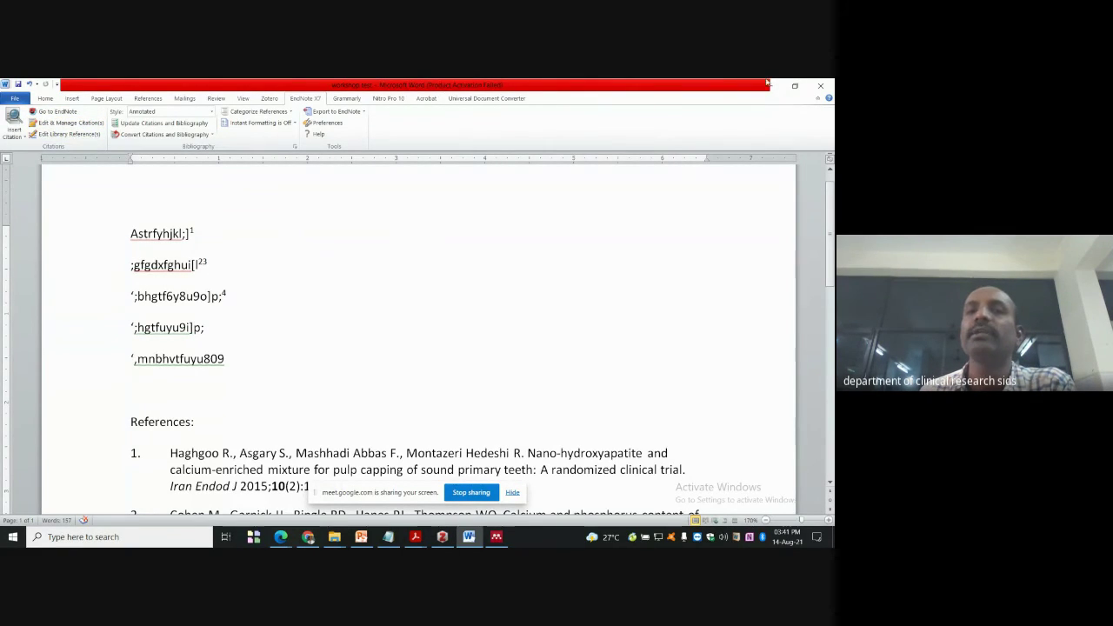
{"action": "left_click", "coordinate": [826, 83]}
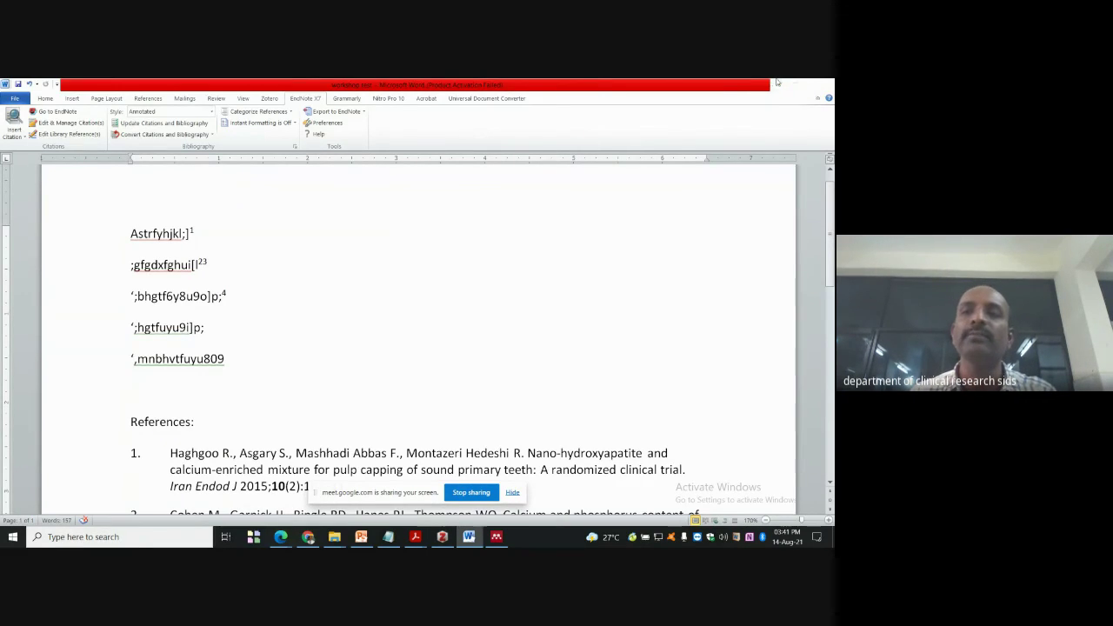